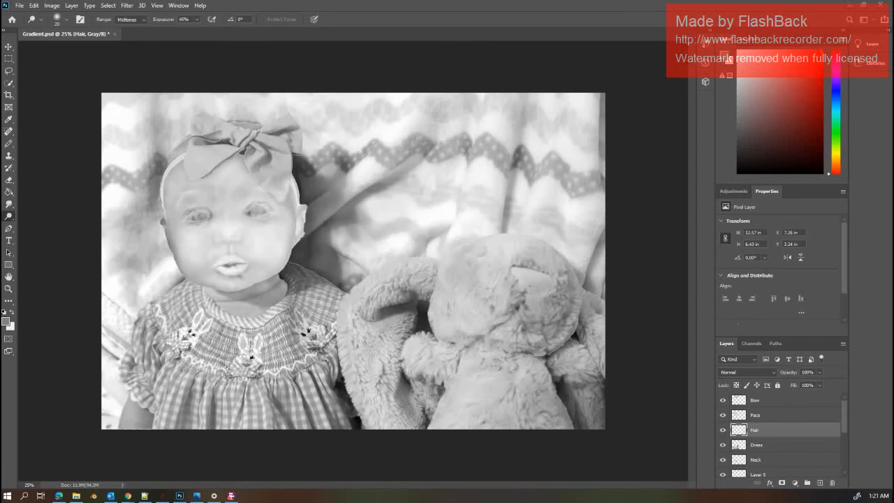
Open the baby photo IMG_0664.png from its folder as a separate document alongside Gradient.psd
click(76, 496)
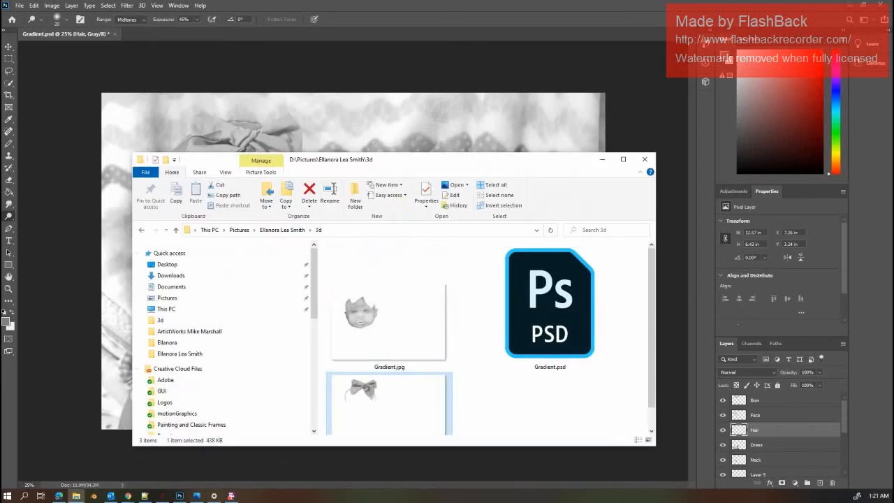
drag(369, 87, 0, 159)
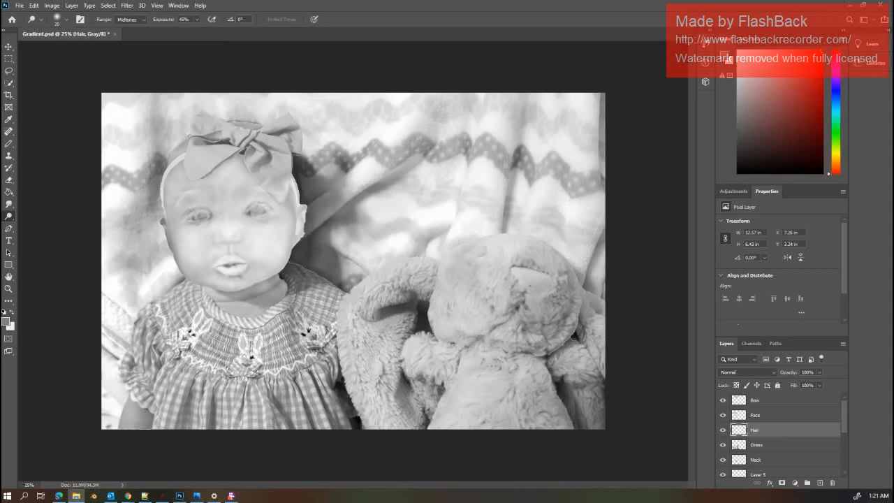
drag(11, 121, 146, 35)
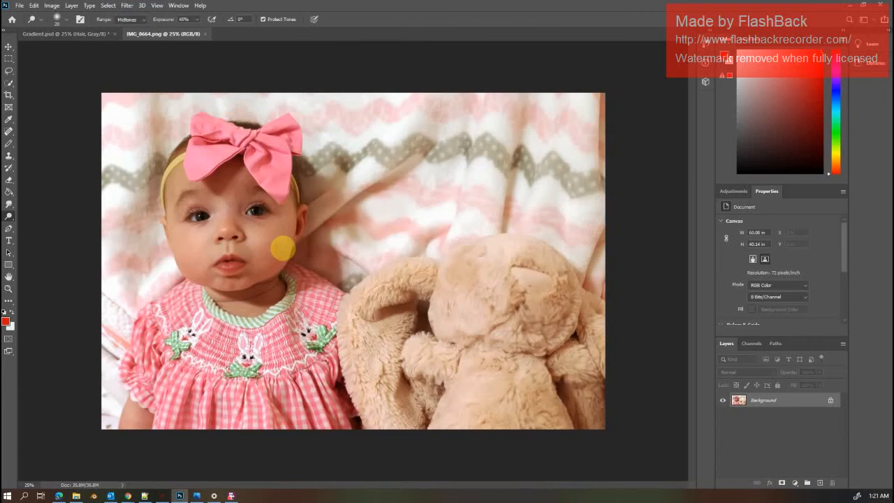
Select the baby's face with the Quick Selection tool and cut it to a new layer
click(9, 83)
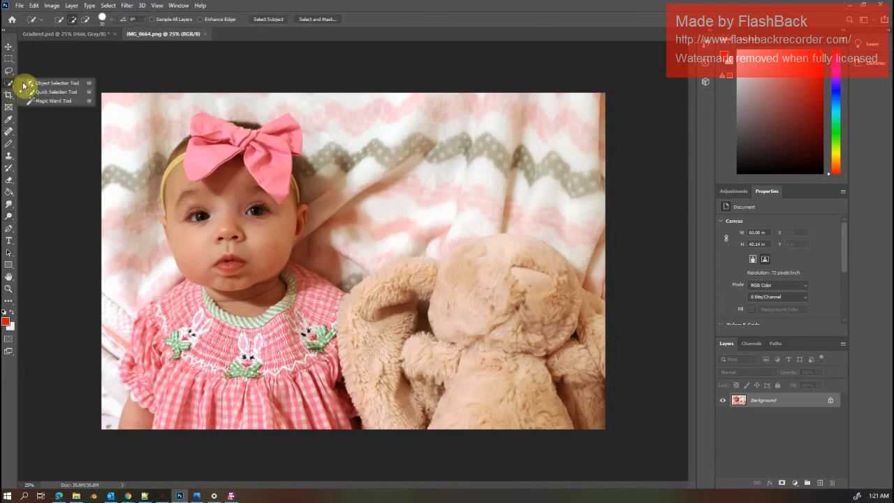
click(46, 93)
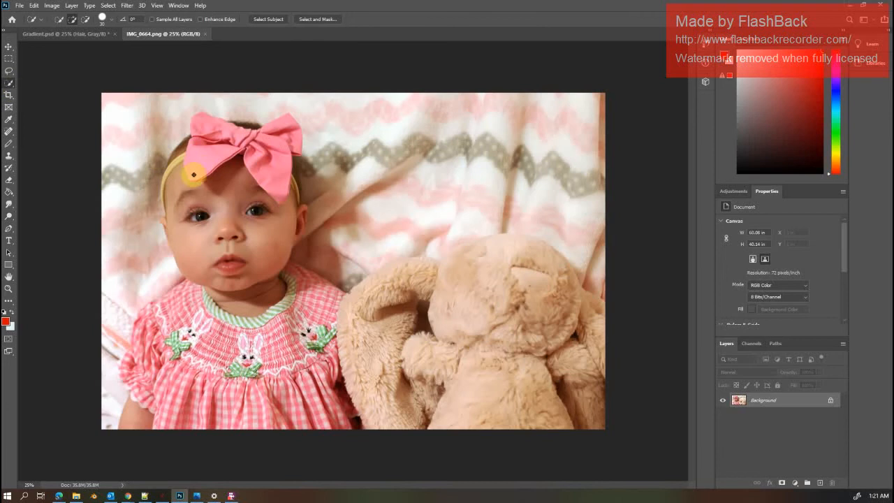
mouse_move(179, 175)
mouse_down()
mouse_move(183, 244)
mouse_move(200, 265)
mouse_move(255, 263)
mouse_up()
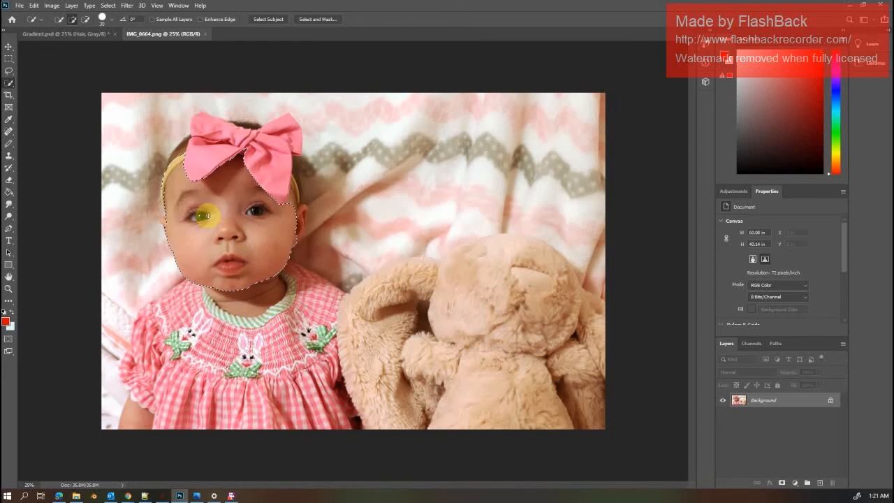
right_click(208, 218)
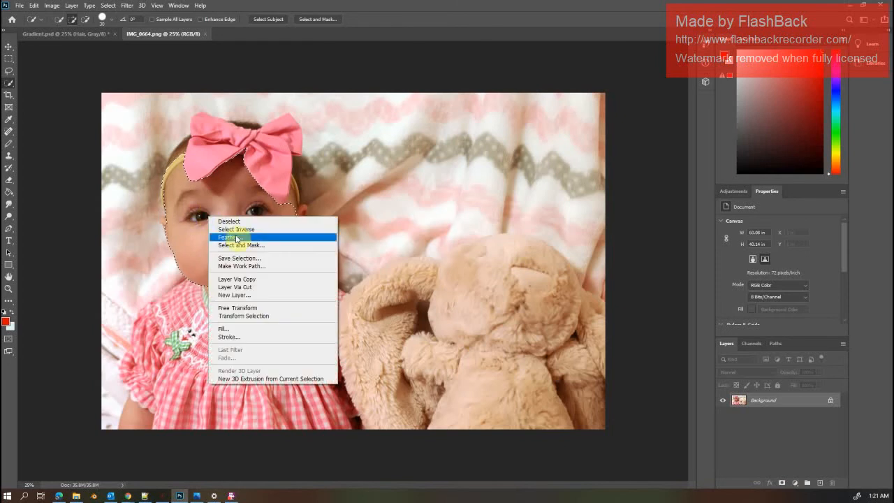
click(240, 287)
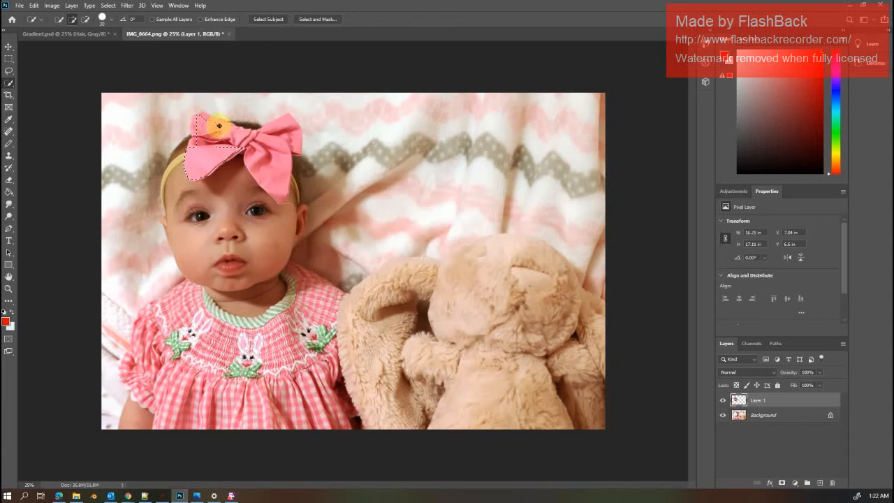
Select the pink bow on the Background layer, exclude the blanket above it, cut it to a new layer, and check both cut-outs without the background
drag(275, 143, 288, 157)
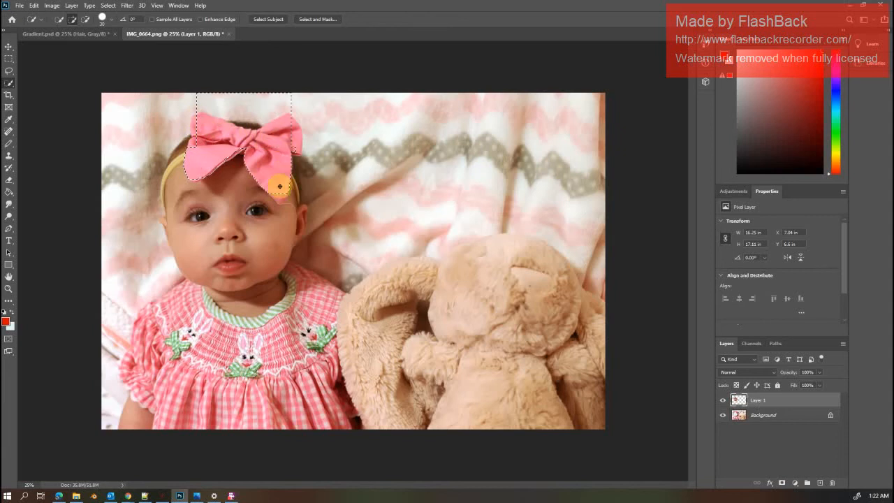
key(ctrl+d)
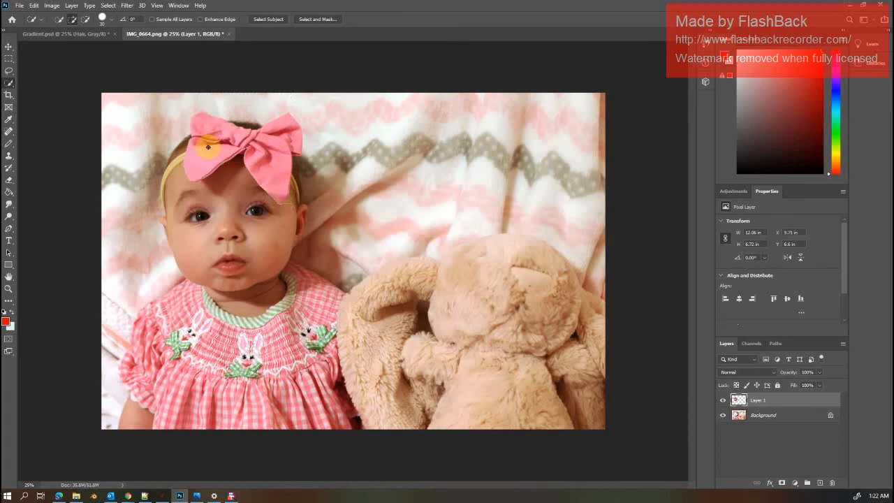
click(764, 415)
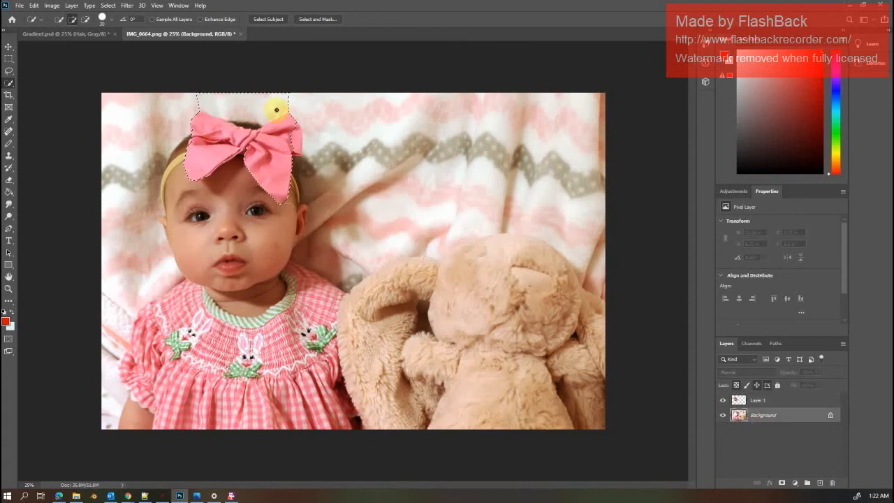
alt+drag(304, 103, 236, 103)
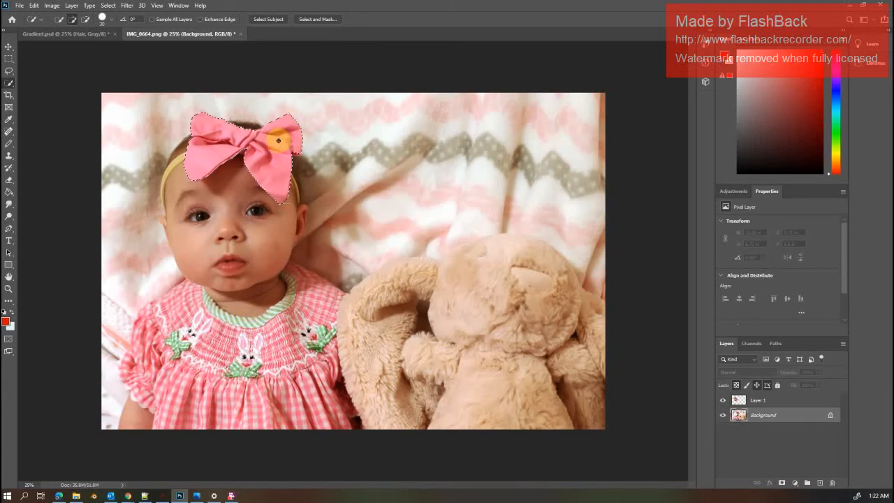
right_click(280, 142)
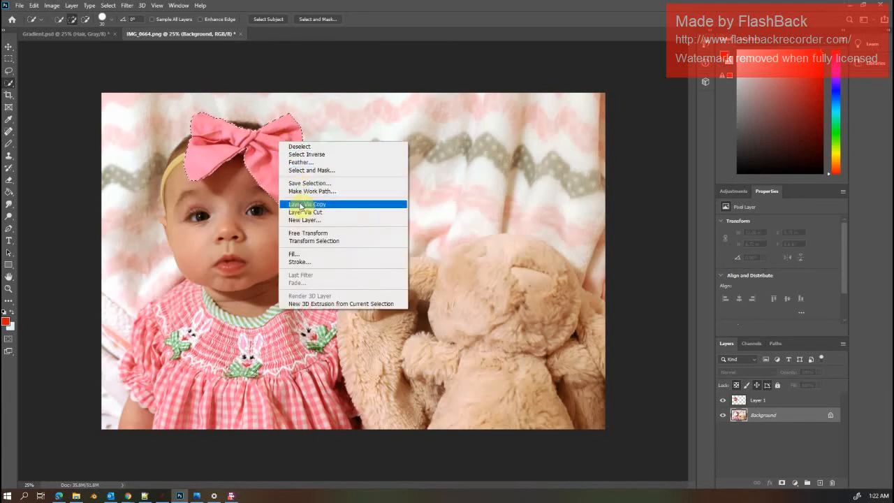
click(295, 212)
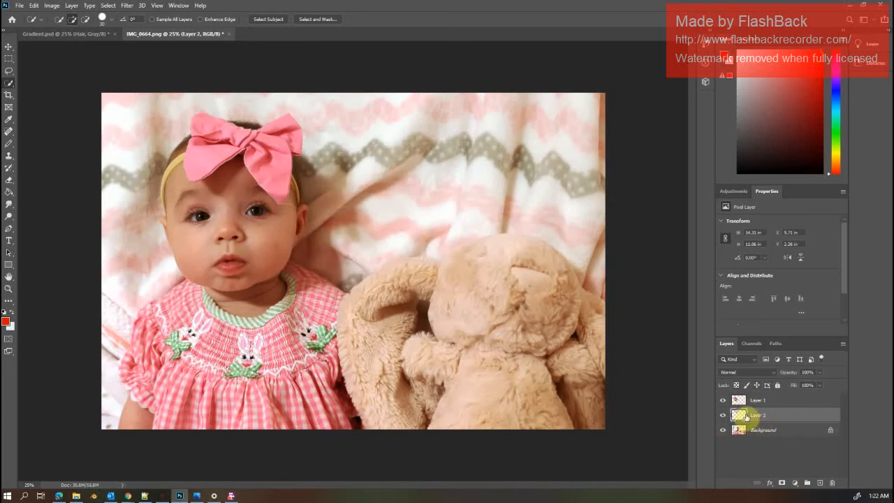
click(723, 430)
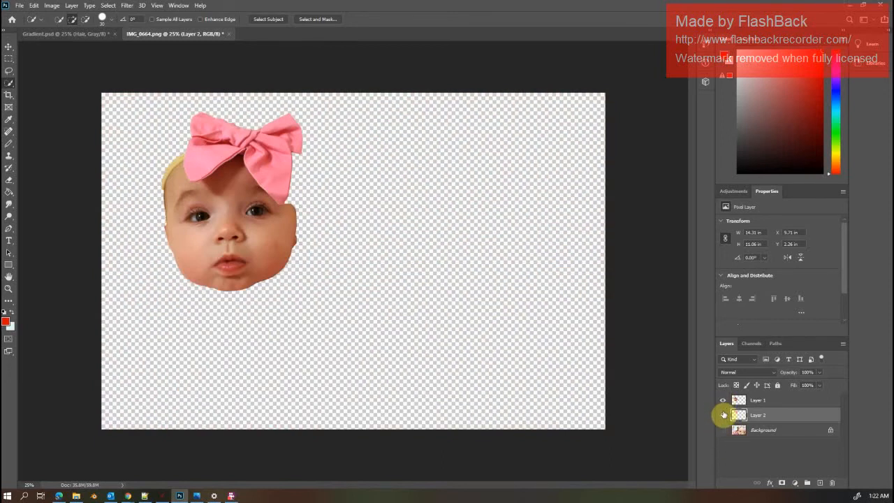
click(723, 430)
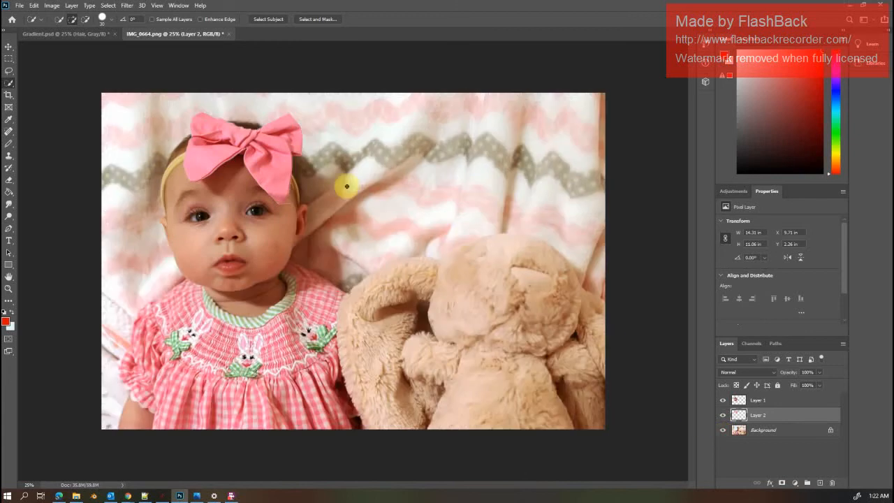
Convert IMG_0664.png to flattened grayscale, discarding its color information, and close the document without saving
click(53, 10)
mouse_move(77, 15)
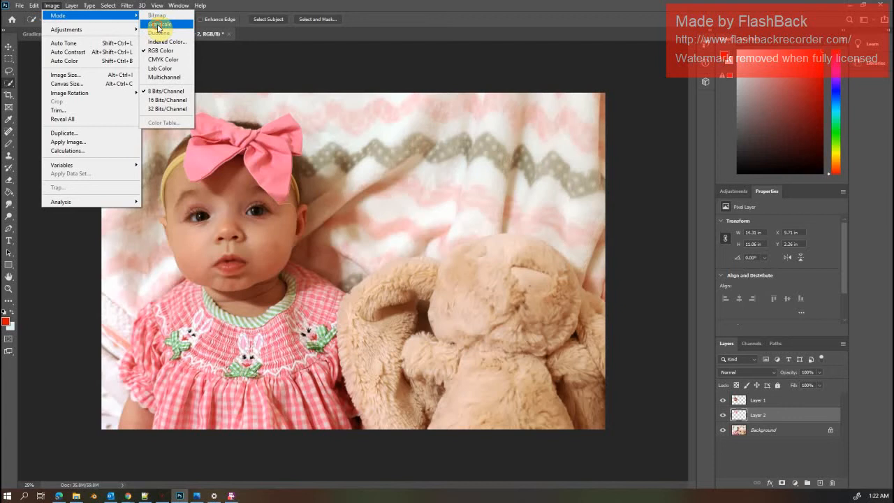
click(159, 27)
click(395, 184)
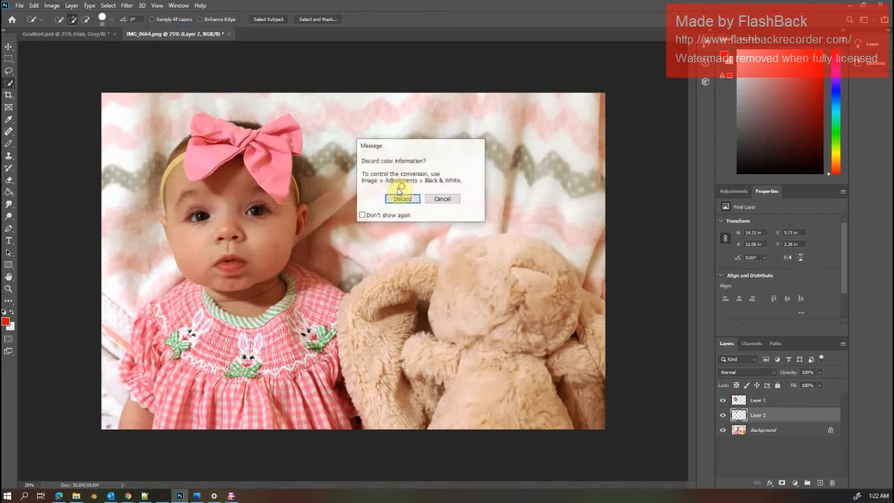
click(402, 199)
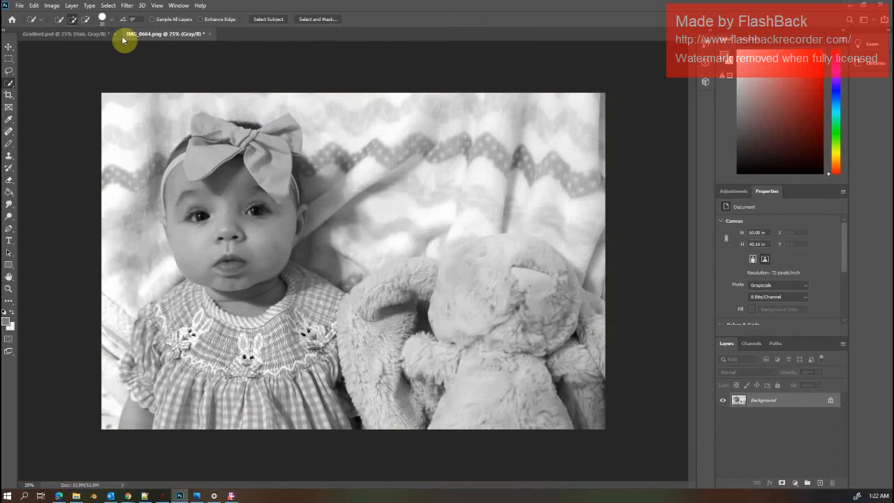
click(211, 34)
click(443, 185)
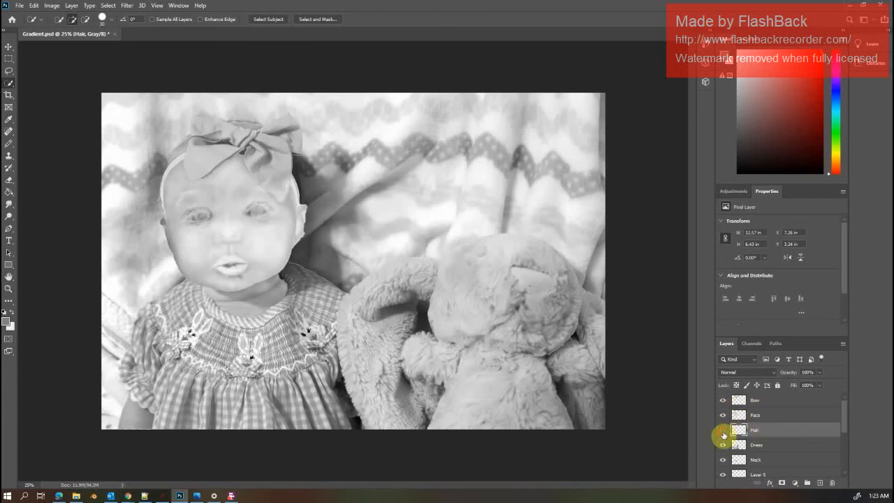
Isolate the Face layer in Gradient.psd by hiding the Bow, Hair, Dress, Neck and Layer 5 to Layer 10 layers
click(724, 430)
click(724, 445)
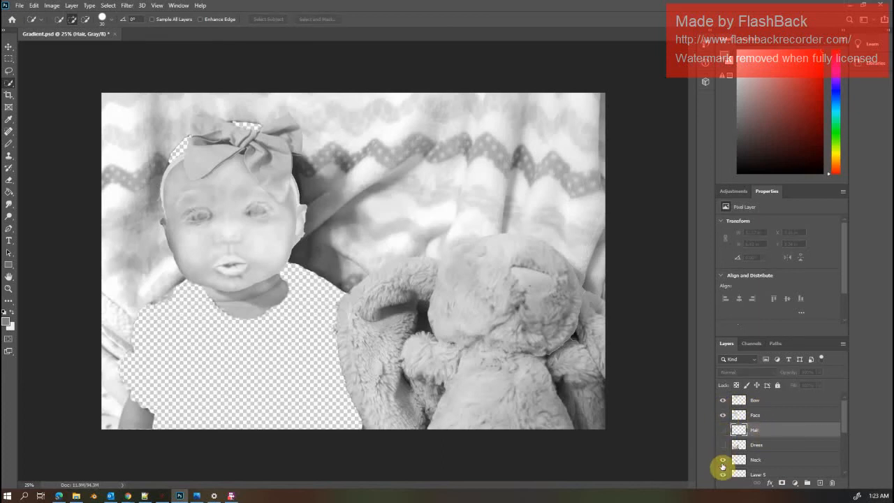
click(724, 460)
scroll(731, 440, down, 1)
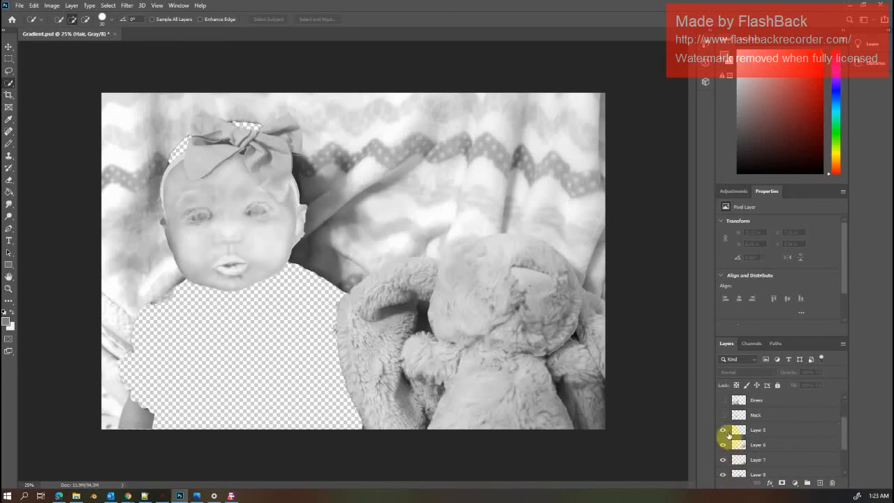
click(723, 430)
click(722, 445)
click(722, 461)
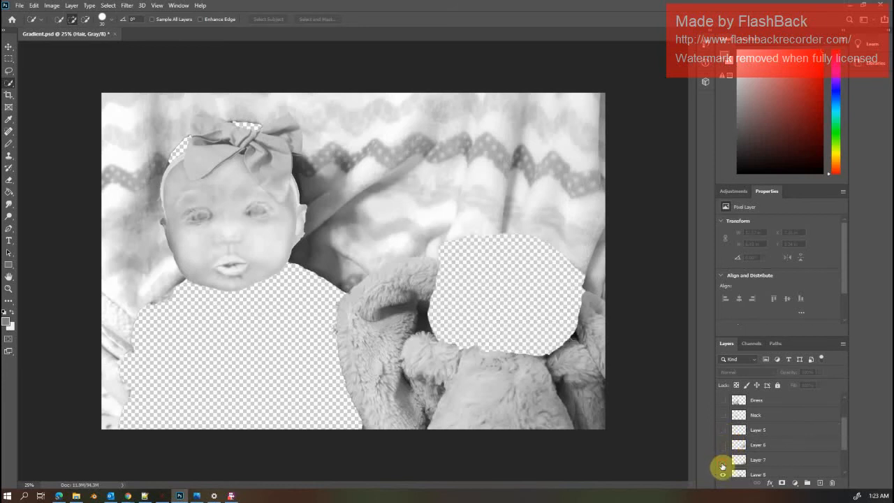
click(724, 475)
scroll(846, 456, down, 2)
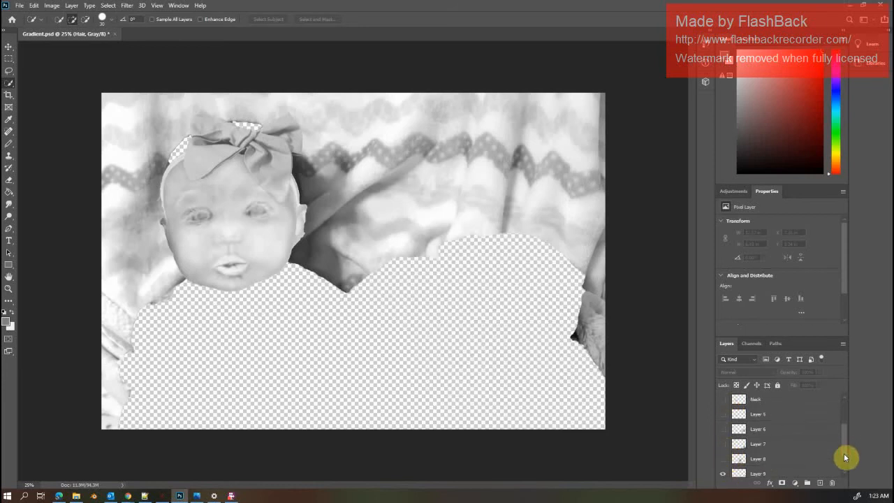
click(723, 439)
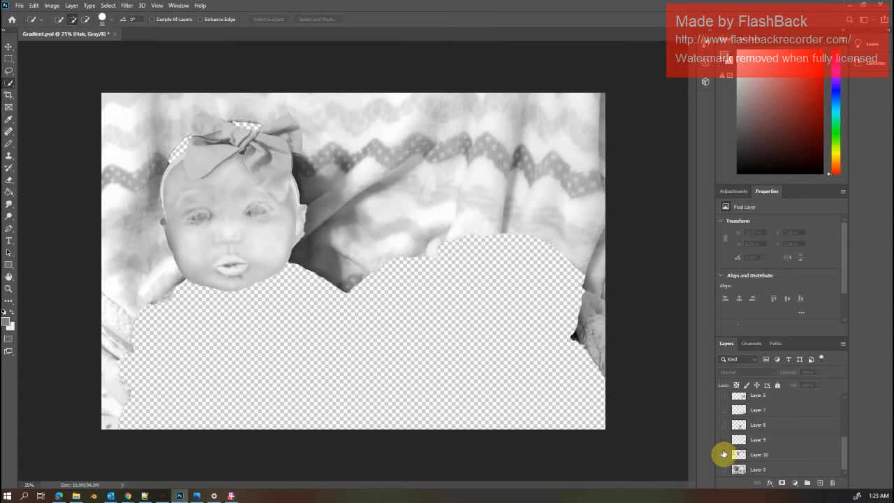
click(724, 454)
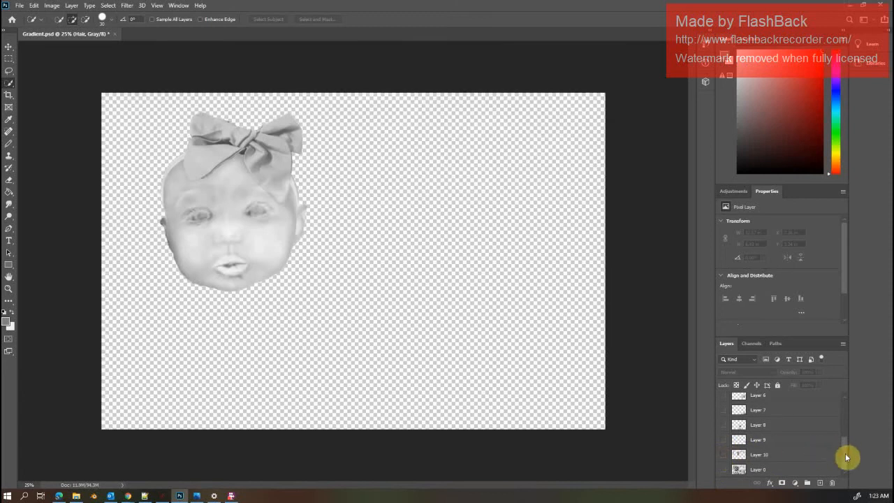
drag(845, 453, 846, 408)
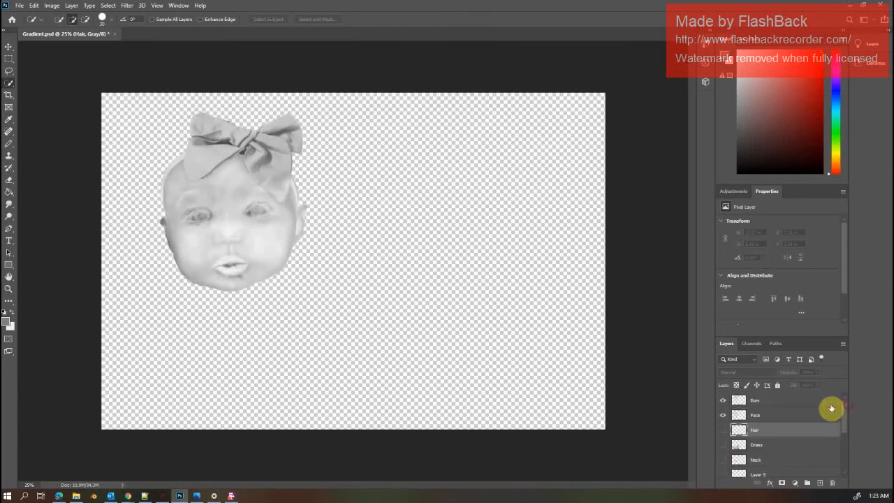
click(724, 400)
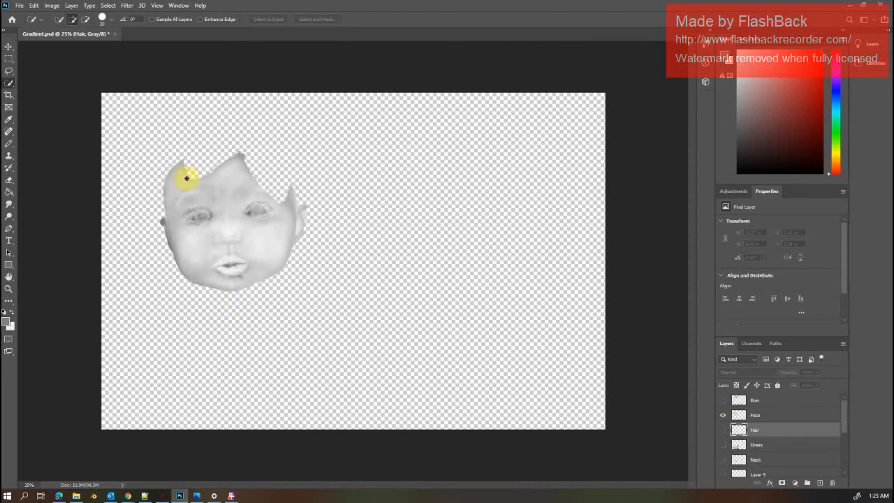
Examine the isolated grayscale face up close, from the chin to the forehead
key(ctrl+plus)
key(ctrl+plus)
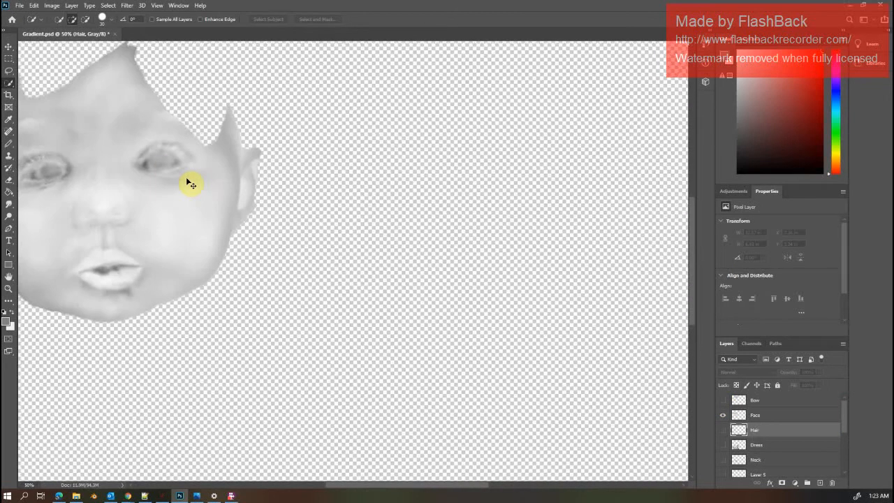
key(ctrl+plus)
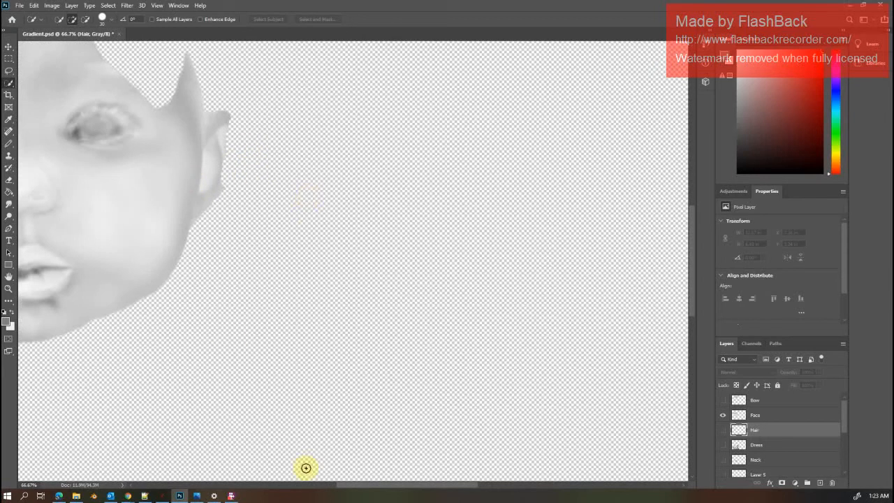
drag(366, 485, 302, 485)
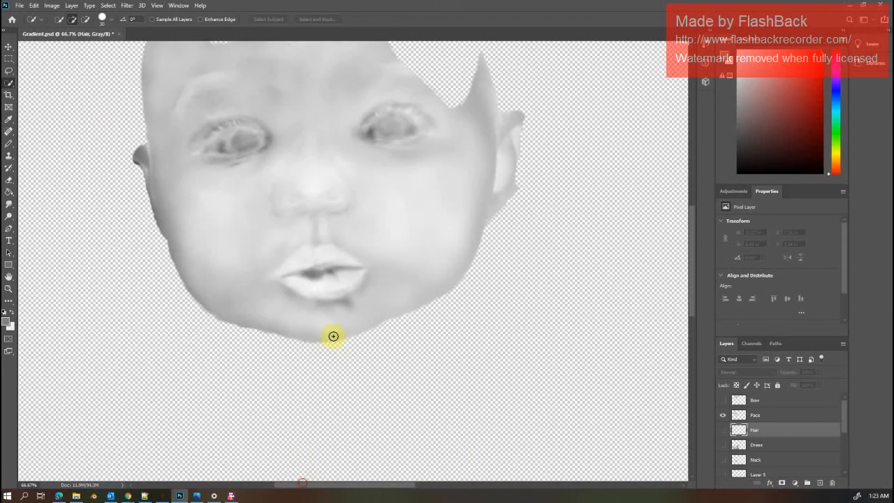
scroll(333, 336, up, 3)
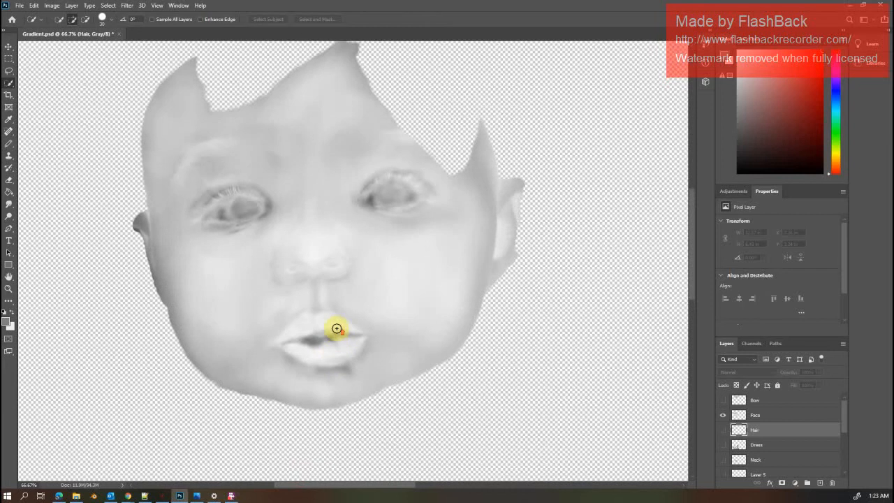
scroll(337, 329, up, 1)
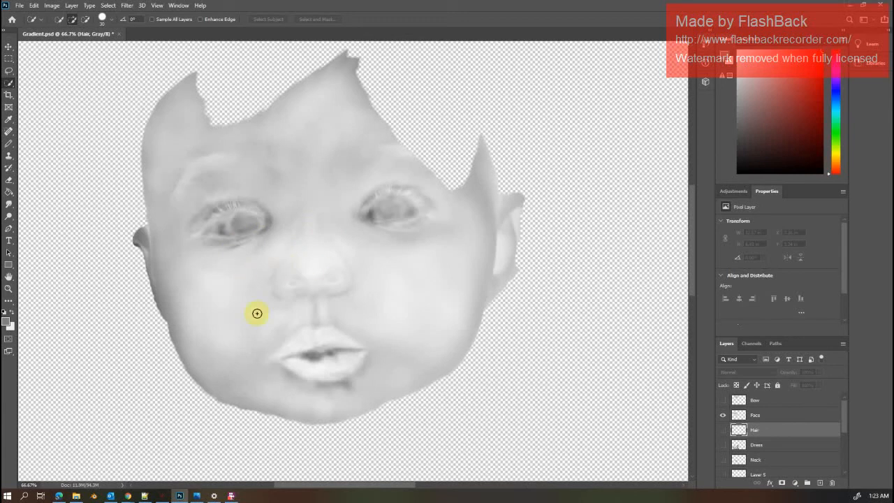
scroll(244, 306, up, 1)
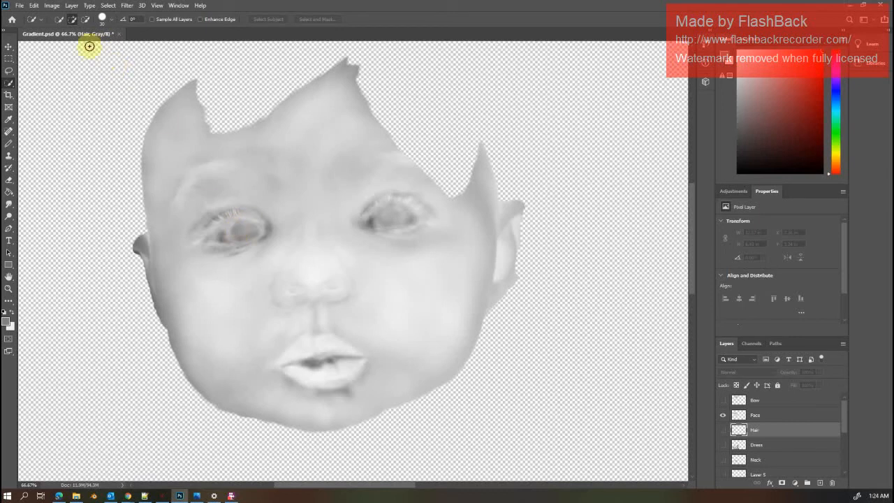
Select the Face layer and look up the image adjustments available for it, including Invert
click(54, 7)
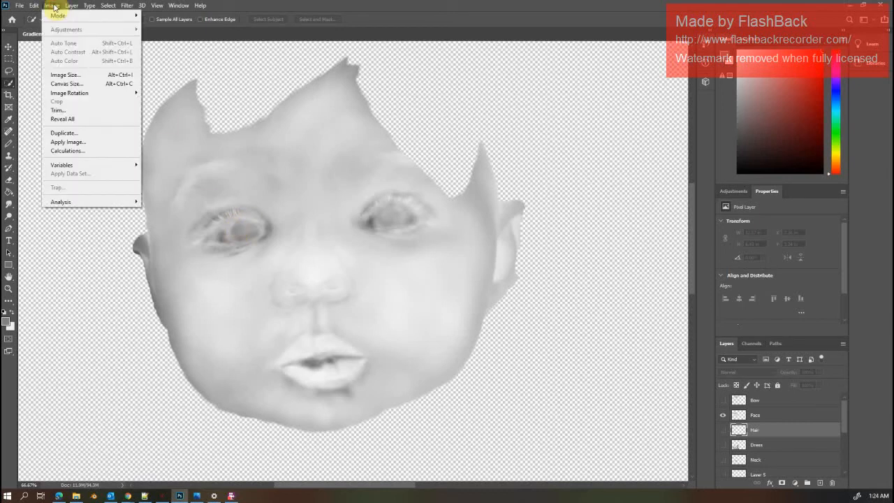
mouse_move(62, 15)
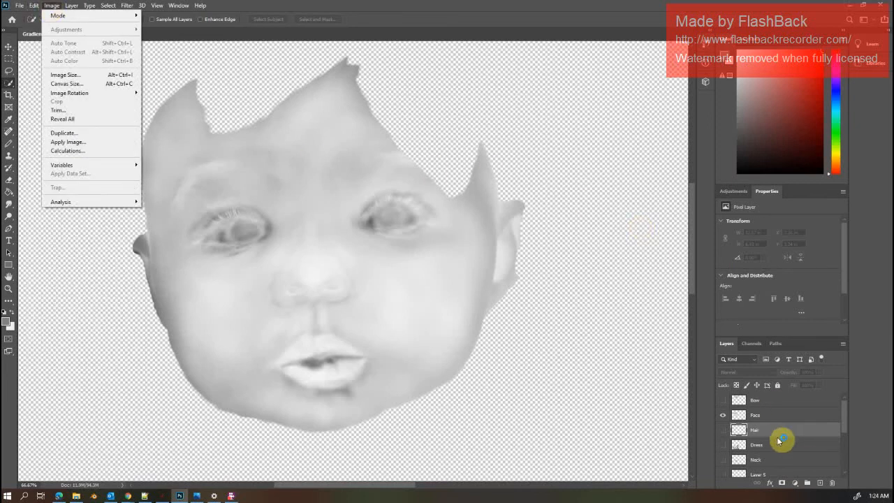
click(761, 415)
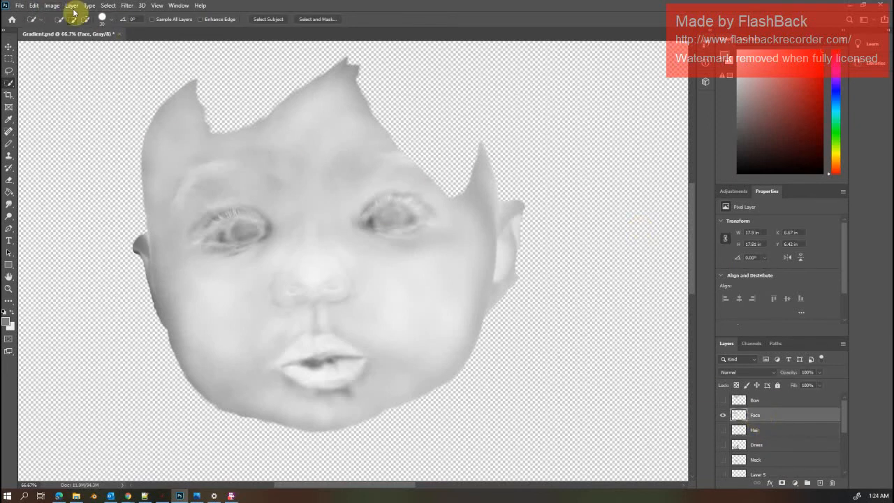
click(51, 6)
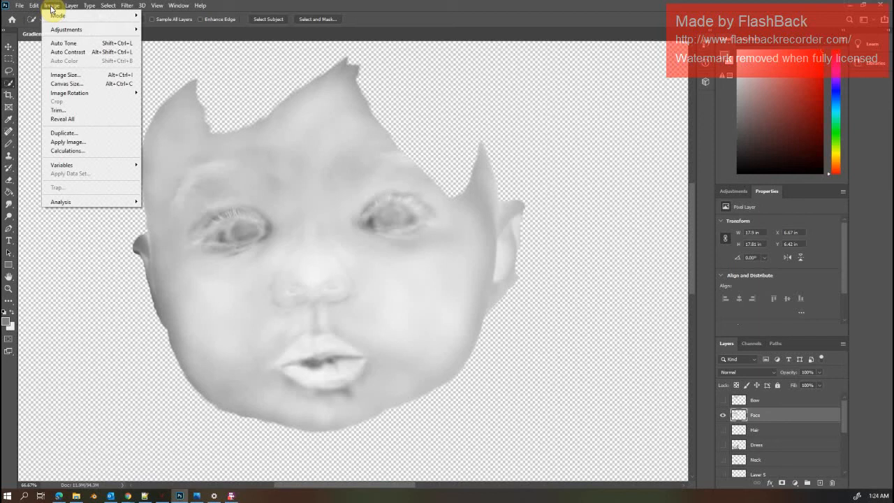
mouse_move(70, 29)
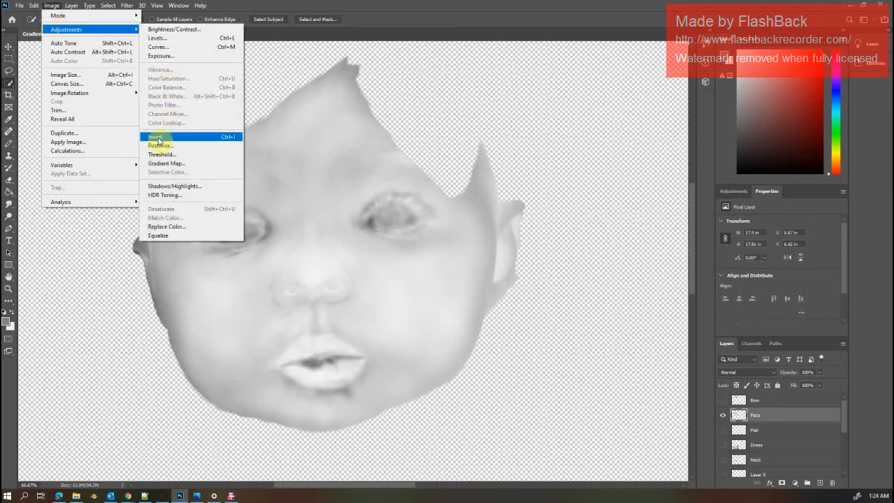
Check the face together with the Bow and Hair layers by showing both briefly and hiding them again
click(725, 405)
click(723, 400)
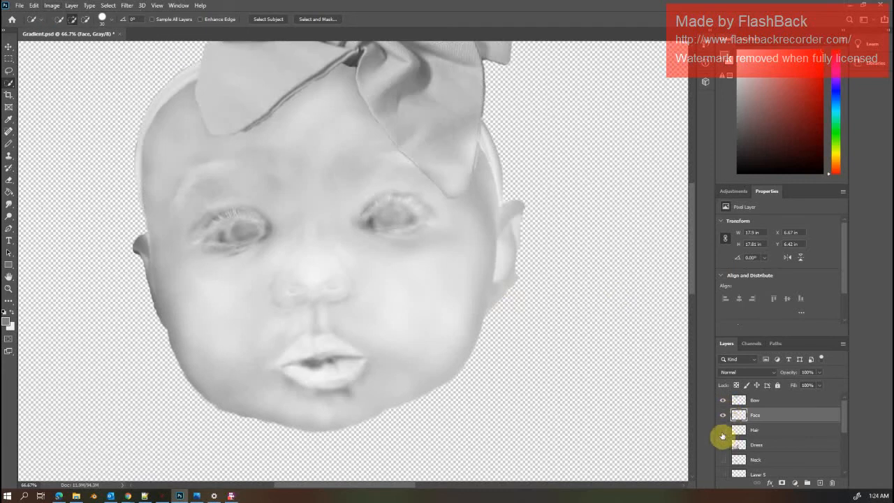
click(724, 431)
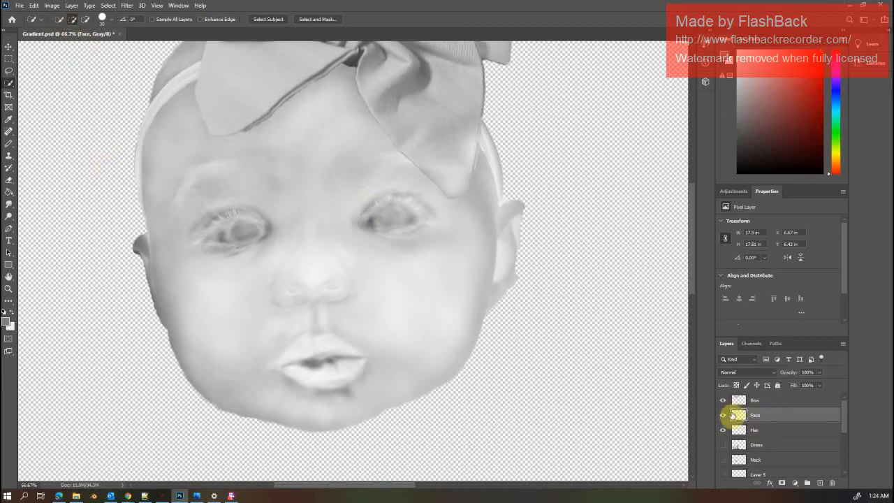
click(723, 429)
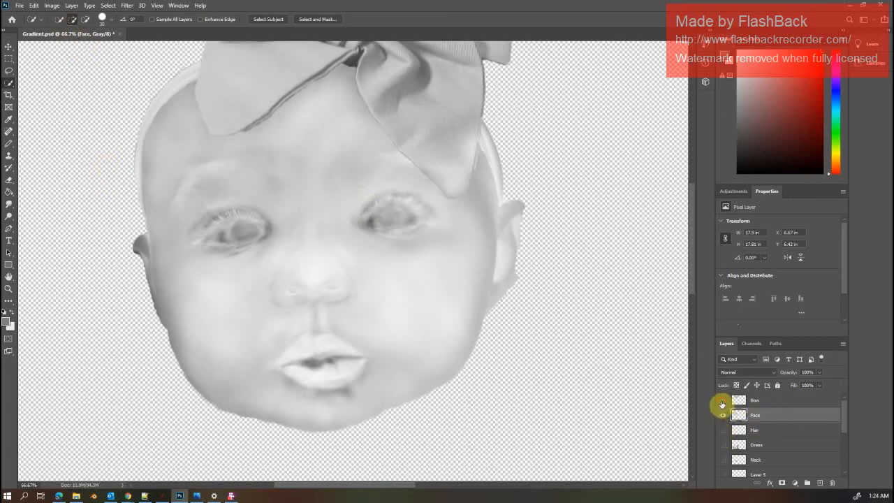
click(724, 401)
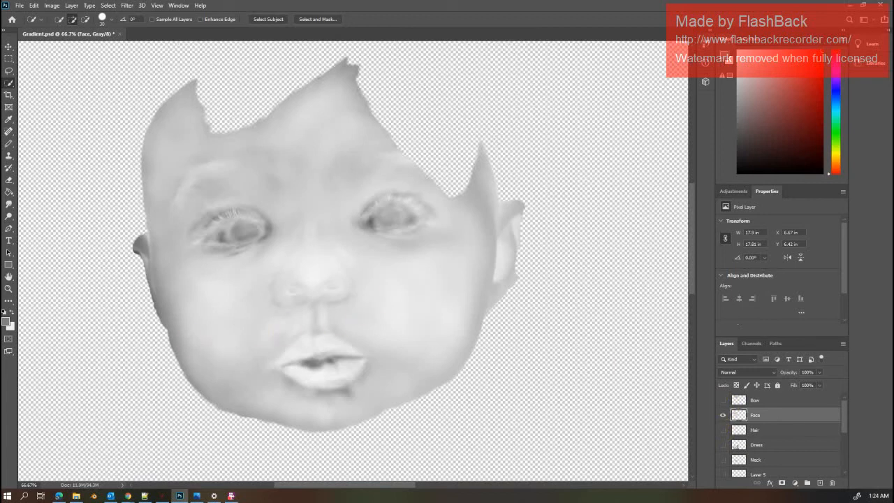
Open the original IMG_0664.png in Photos and resize the Photoshop window so both images are visible side by side
key(alt+Tab)
click(196, 496)
drag(893, 115, 893, 50)
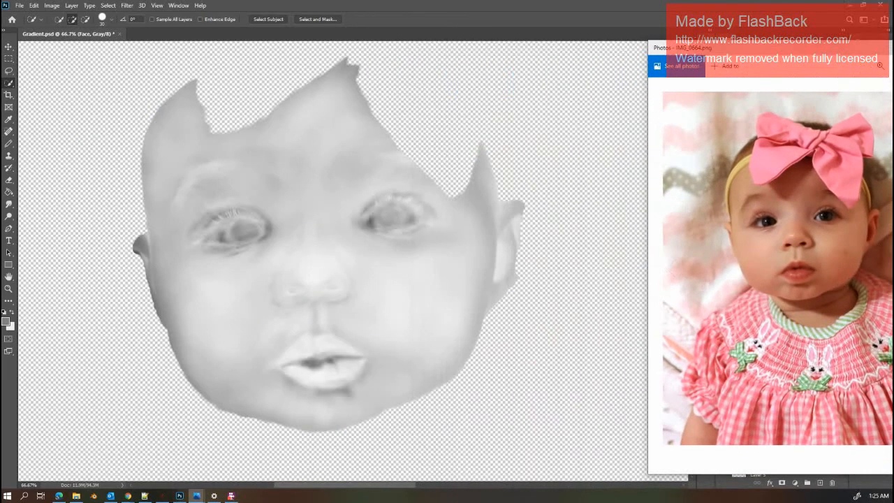
click(864, 6)
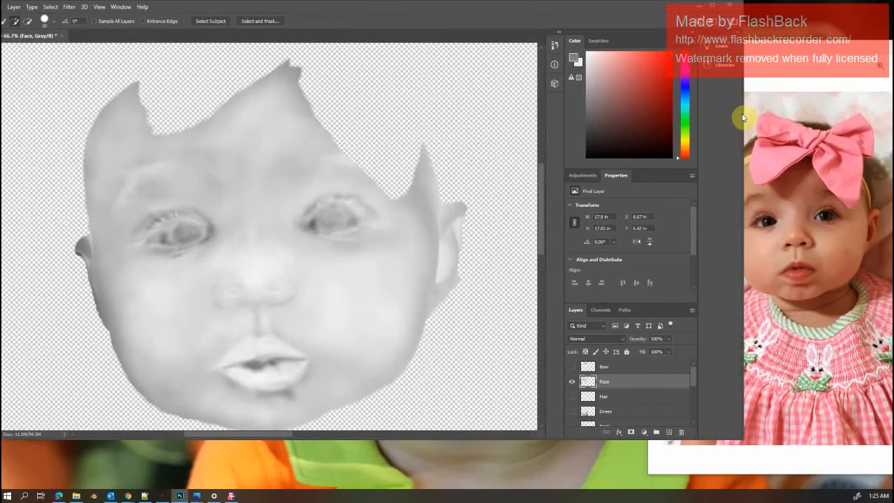
drag(744, 113, 717, 110)
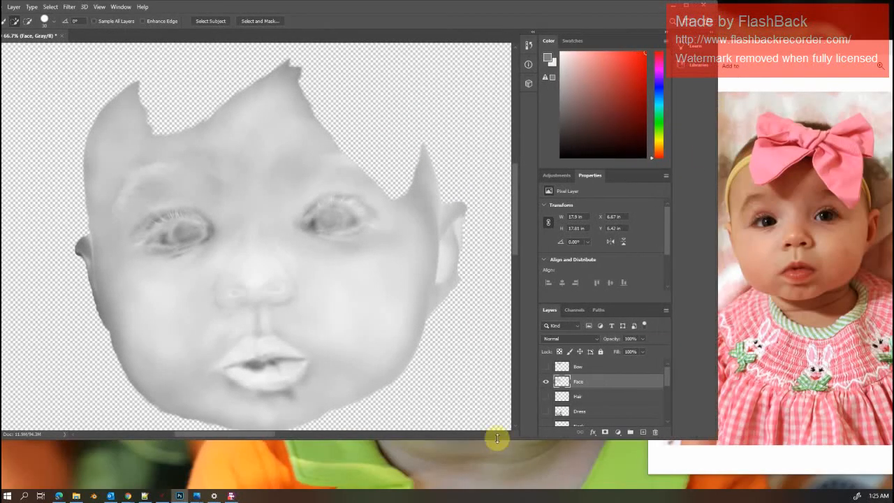
drag(499, 460, 497, 488)
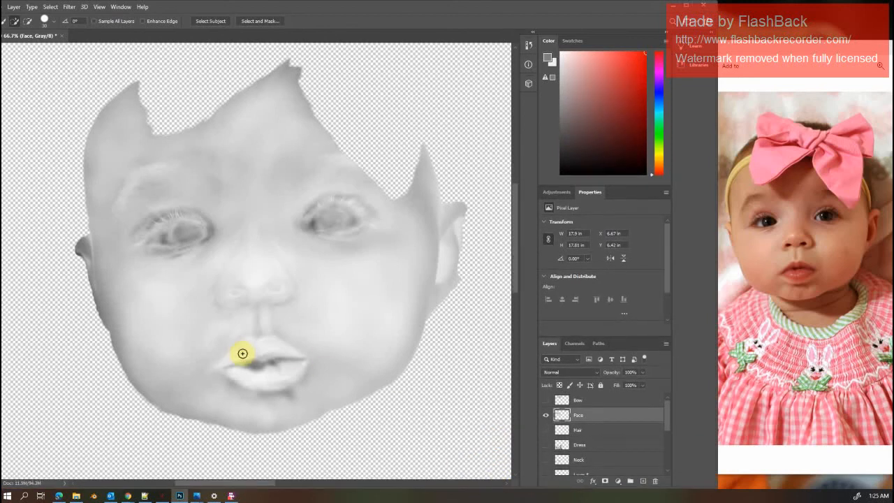
Inspect the shading around the grayscale nose and eyes at 200% against the original photo
key(ctrl+plus)
key(ctrl+plus)
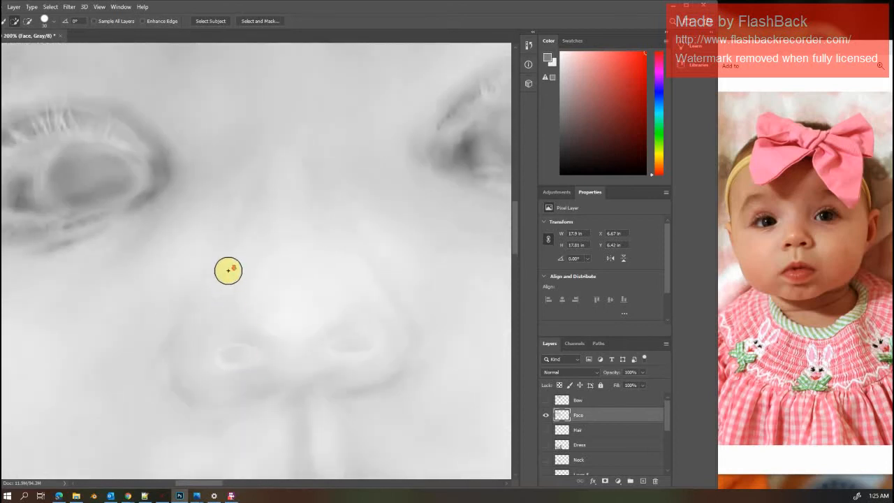
scroll(228, 268, down, 1)
scroll(227, 268, down, 3)
scroll(227, 266, up, 3)
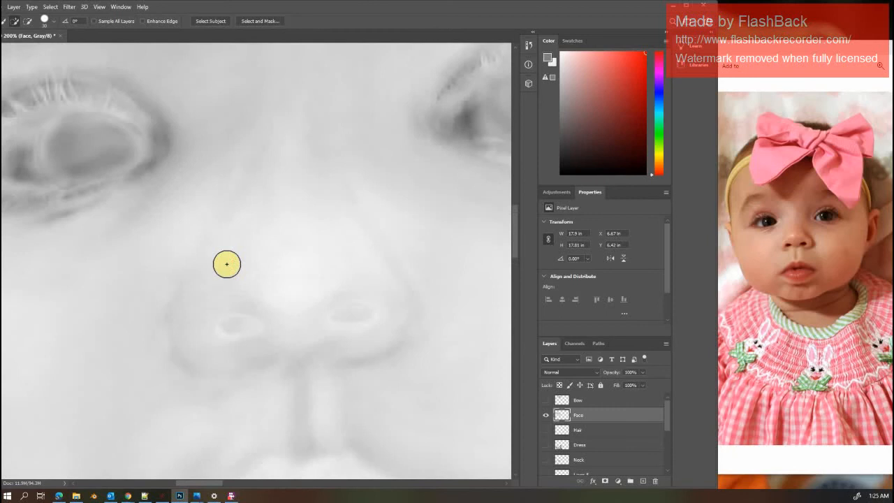
key(ctrl+minus)
key(ctrl+minus)
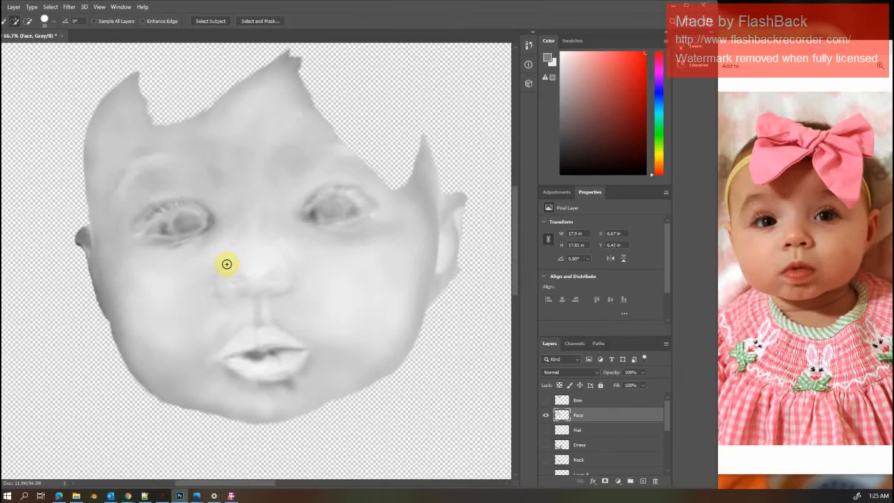
Show the Bow layer over the face and inspect the bow with the Face layer briefly hidden
click(546, 401)
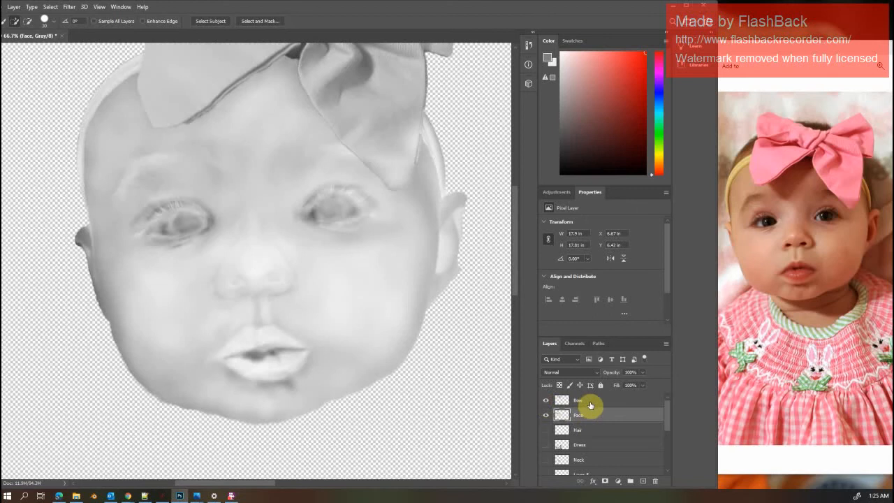
scroll(428, 298, up, 3)
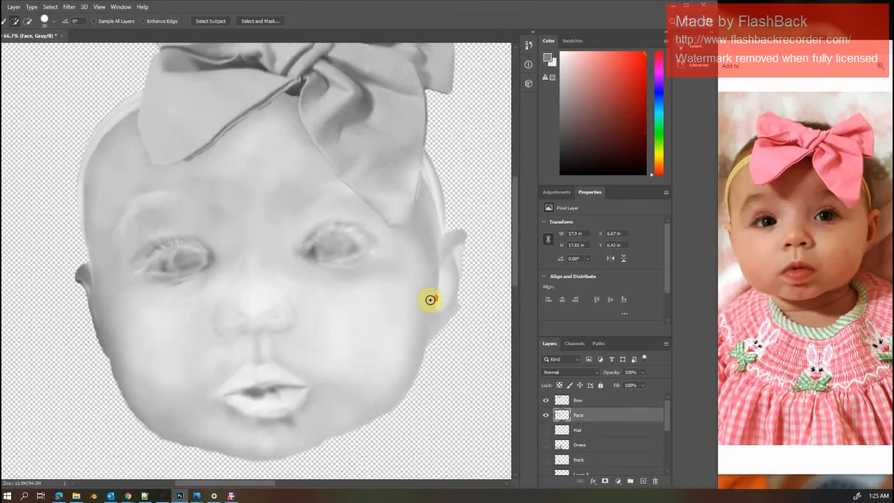
scroll(431, 300, up, 3)
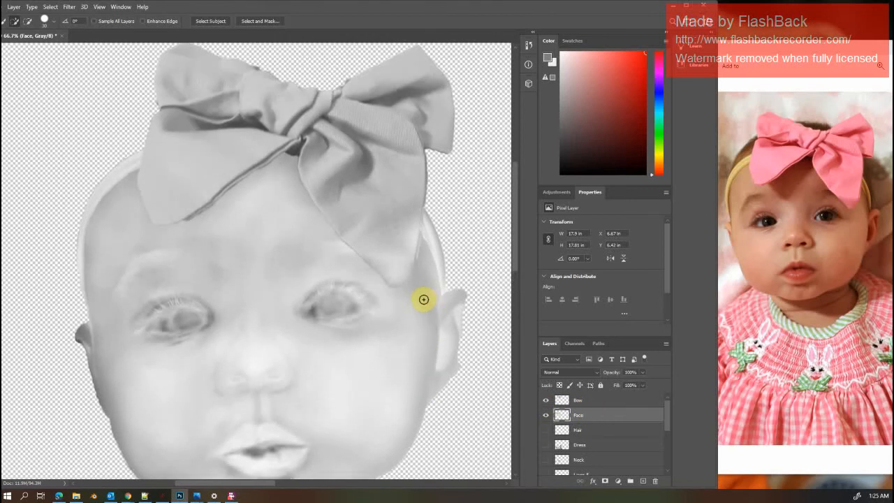
scroll(428, 302, down, 1)
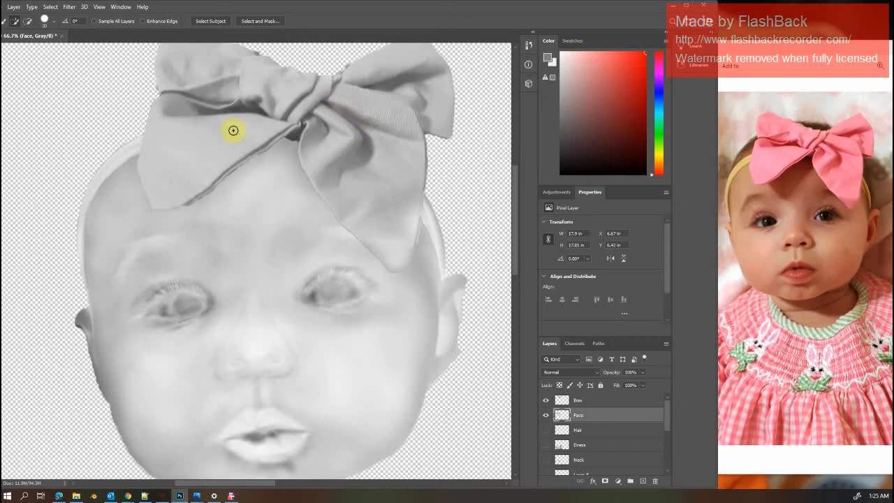
click(546, 417)
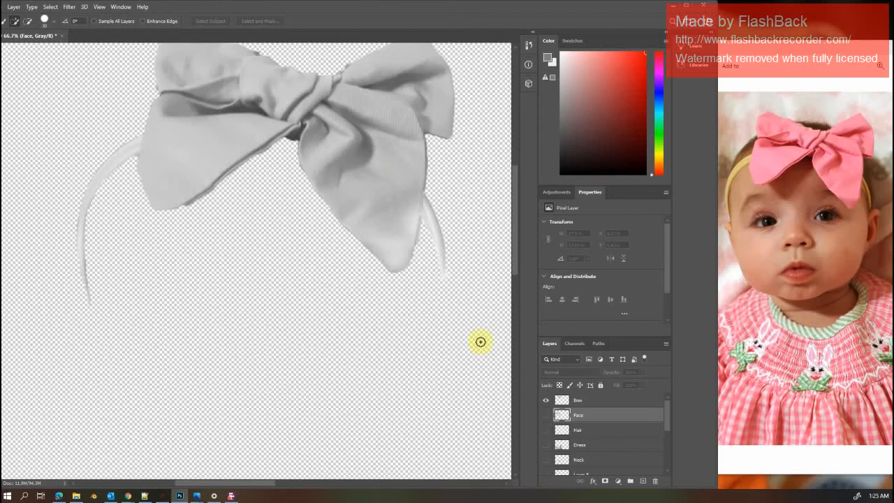
click(547, 415)
Add a Brightness/Contrast adjustment layer above the Bow layer and, with the Face layer hidden, set its brightness to 19
click(579, 402)
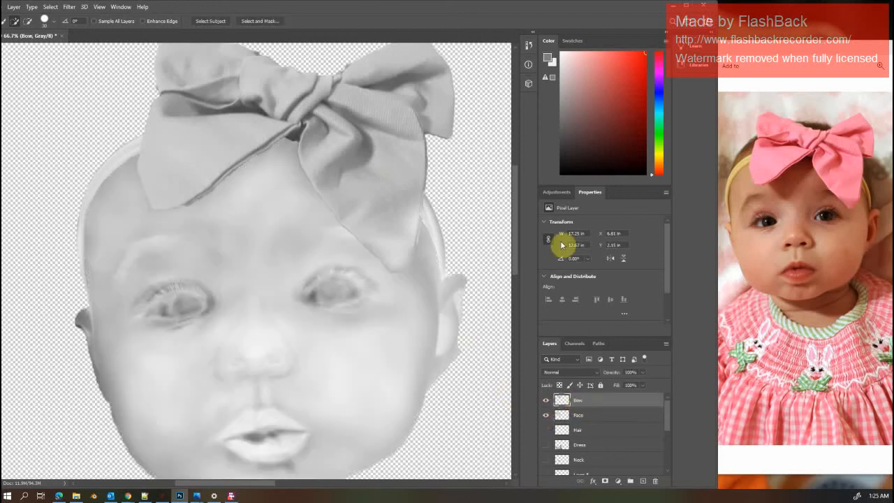
click(563, 195)
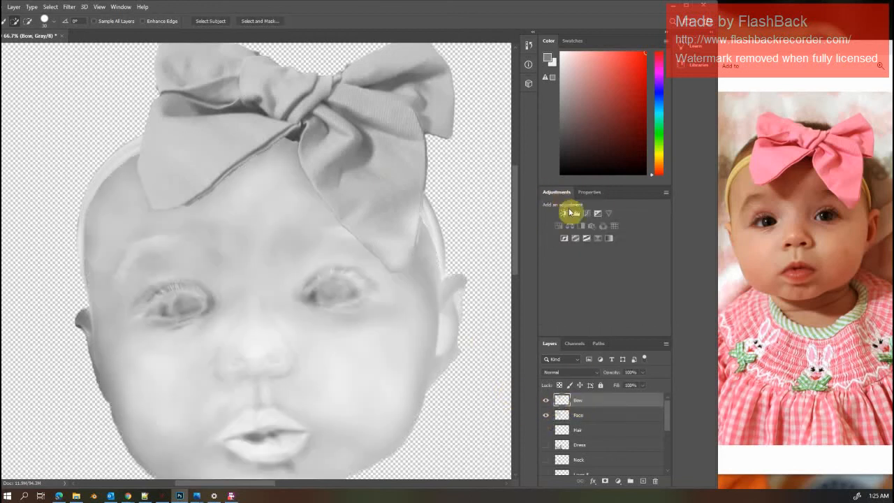
click(565, 213)
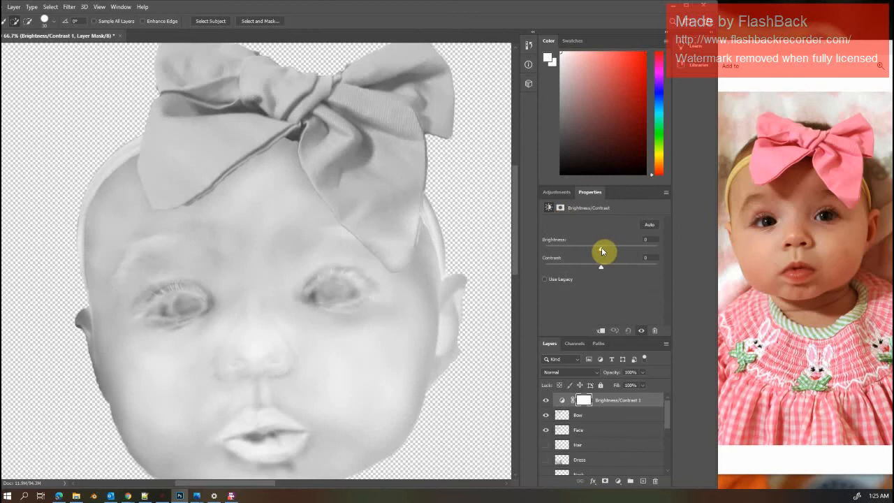
mouse_move(603, 252)
mouse_down()
mouse_move(627, 252)
mouse_move(605, 251)
mouse_up()
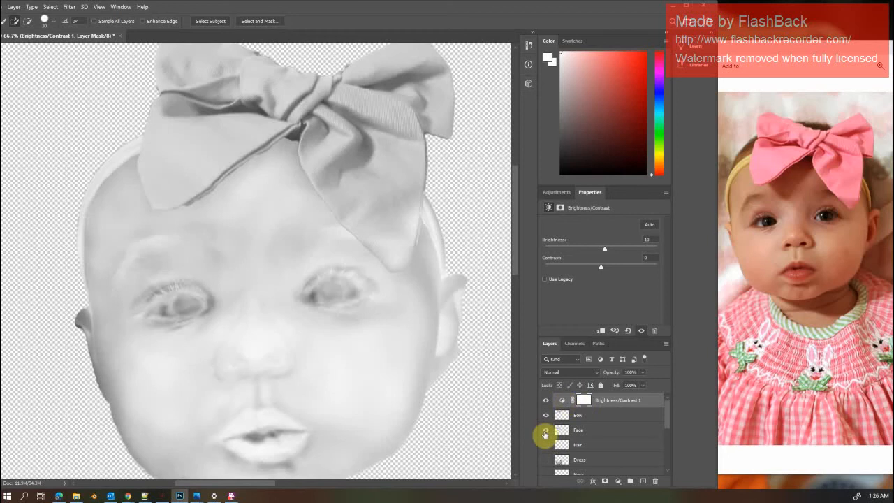
click(546, 431)
mouse_move(604, 253)
mouse_down()
mouse_move(619, 254)
mouse_move(609, 253)
mouse_up()
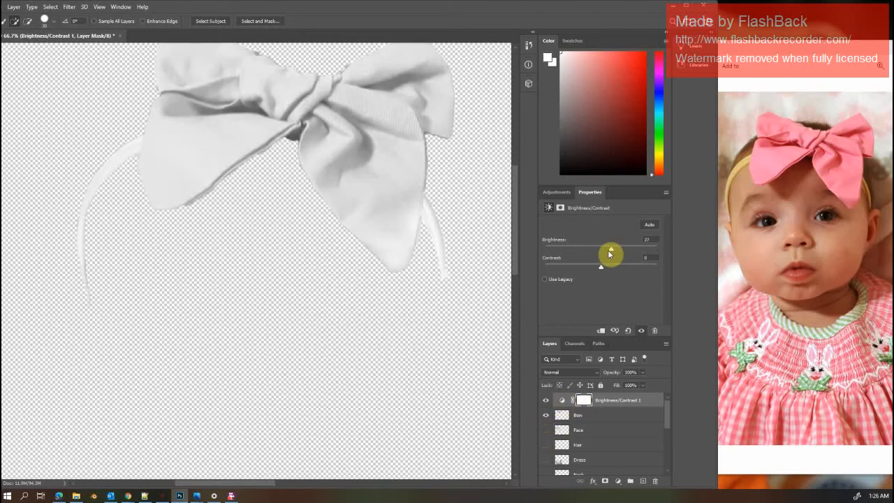
Toggle the Bow layer off and on, show the Face layer again and select it
click(545, 416)
click(546, 416)
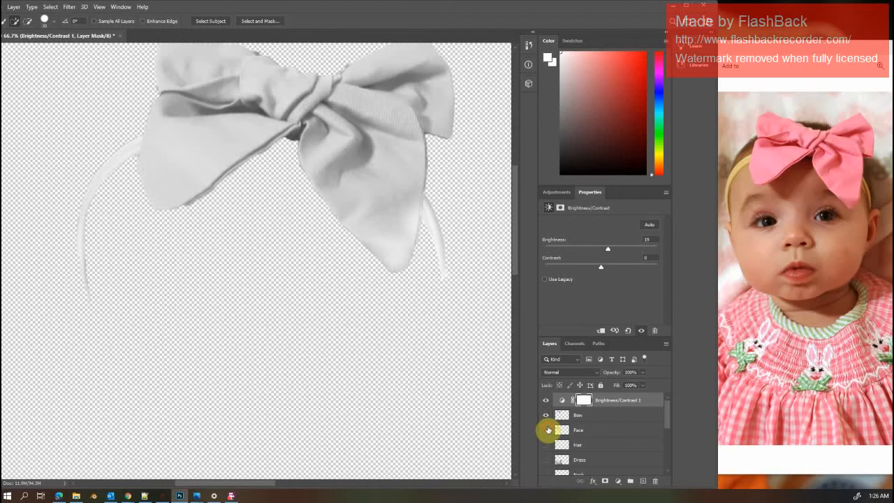
click(546, 430)
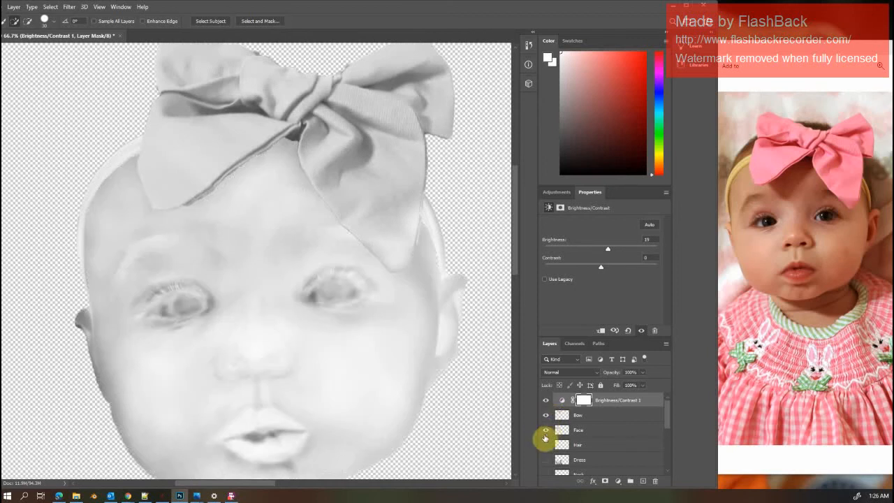
click(580, 430)
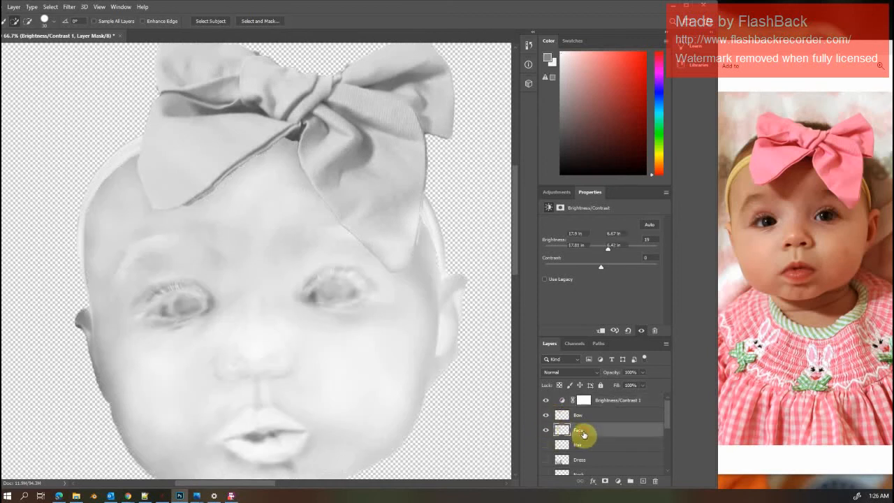
Hide the Bow layer, add a Brightness/Contrast adjustment layer above the Face layer and set its brightness to -47
click(545, 415)
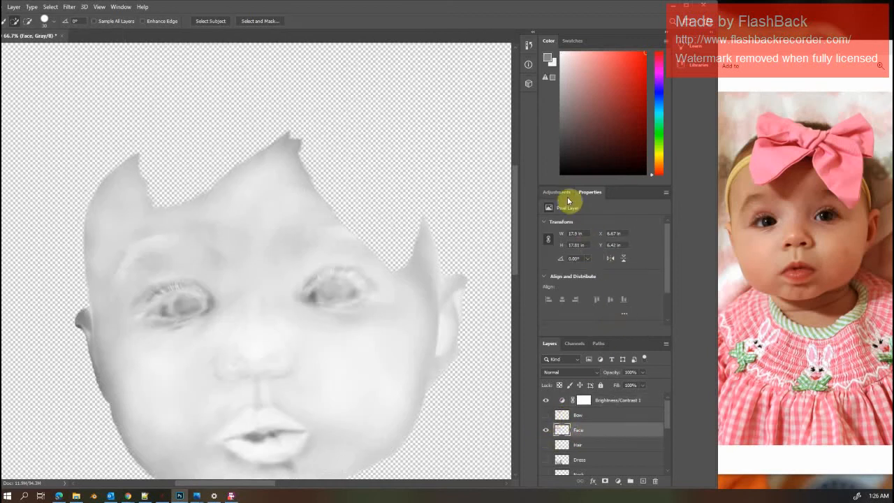
click(573, 220)
click(576, 221)
click(575, 221)
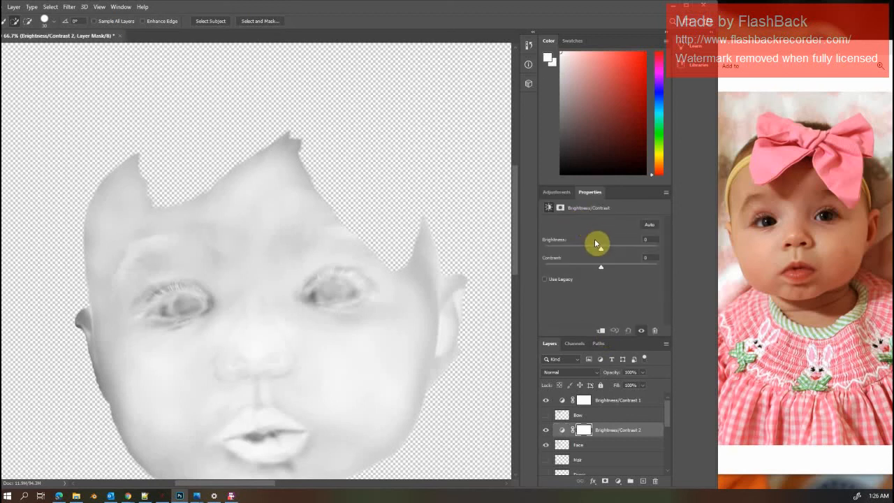
drag(601, 250, 583, 250)
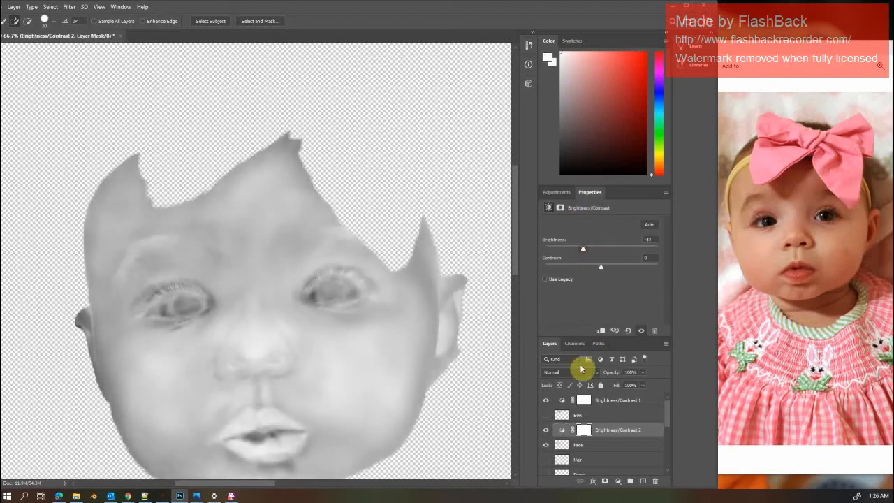
Compare the darkened face with the bow shown and hidden, and check it by toggling the Face layer's visibility
click(545, 416)
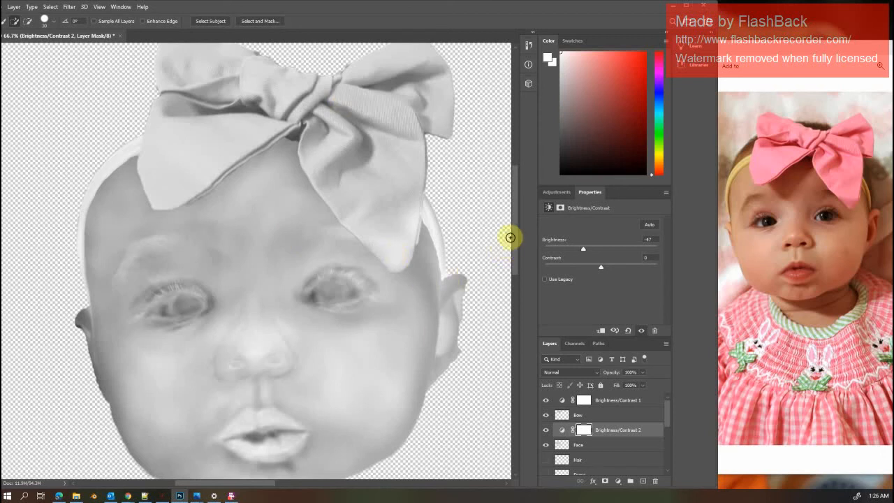
scroll(515, 244, down, 3)
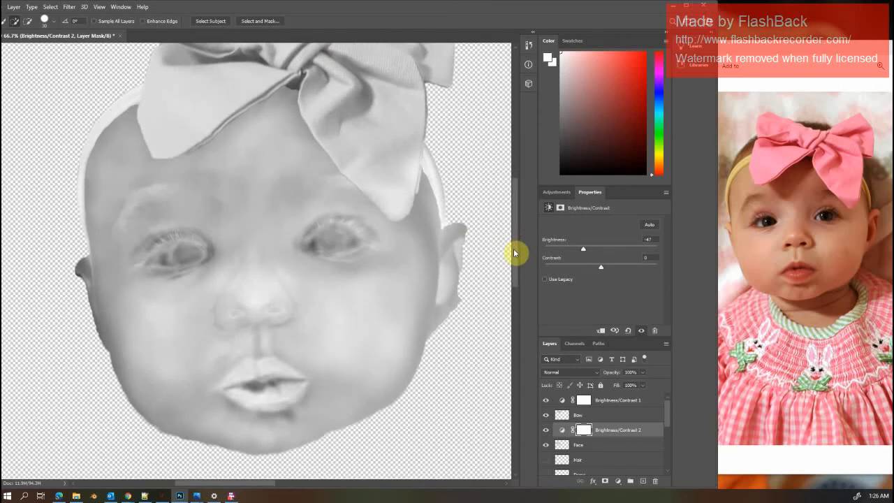
scroll(514, 254, down, 1)
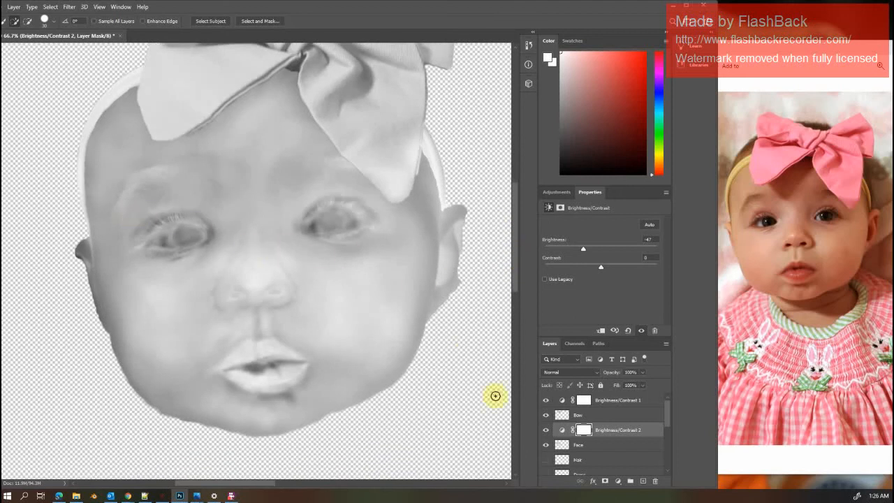
click(545, 415)
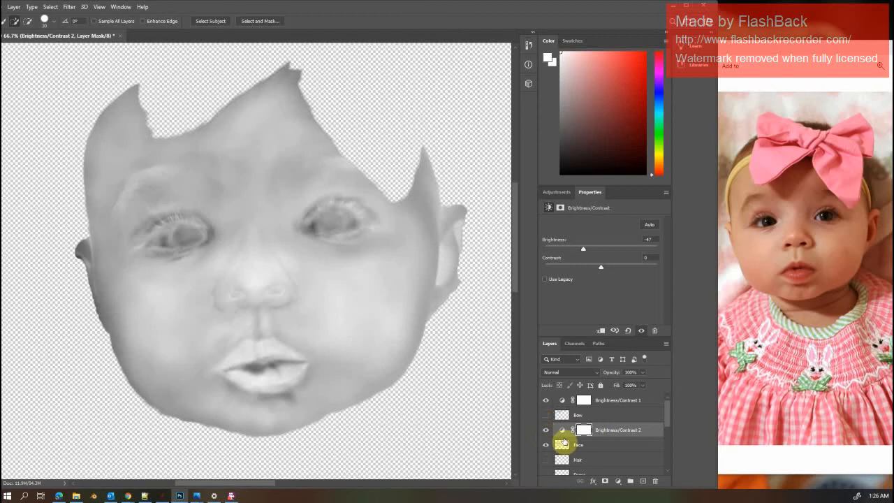
click(545, 445)
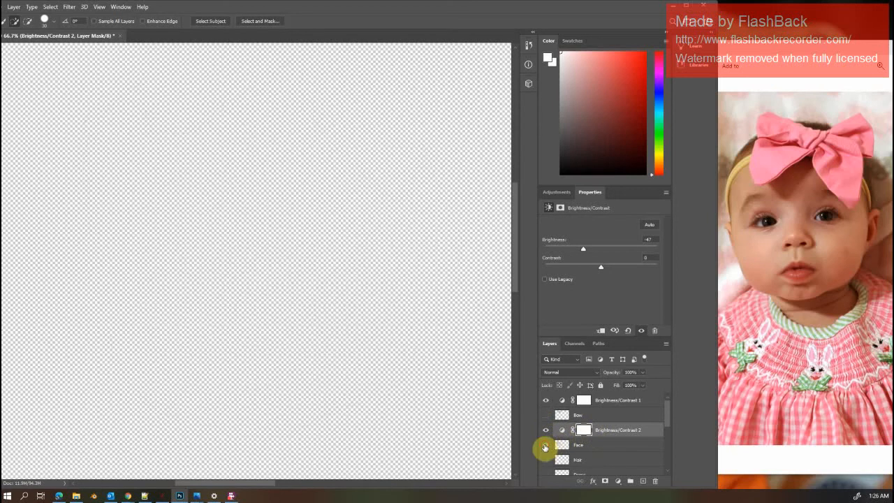
click(546, 444)
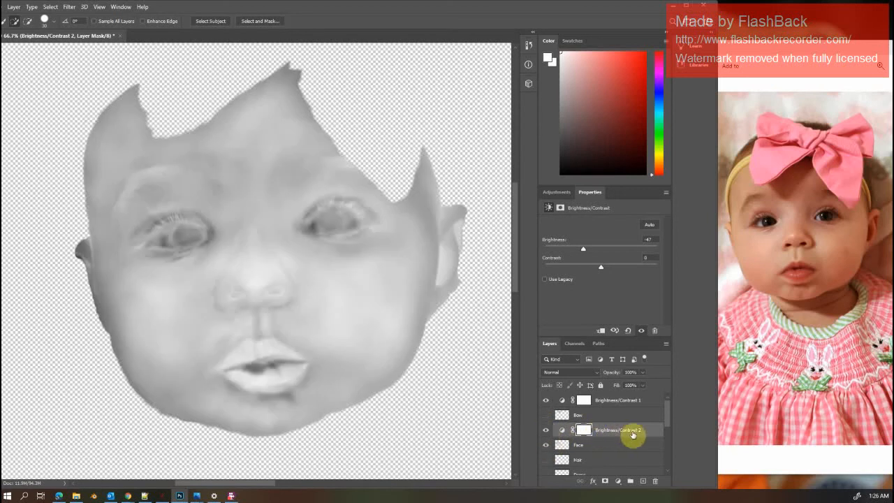
Delete both Brightness/Contrast adjustment layers and check the original shading with the Bow layer shown, leaving the bow hidden
drag(639, 434, 655, 480)
drag(621, 402, 654, 481)
click(546, 400)
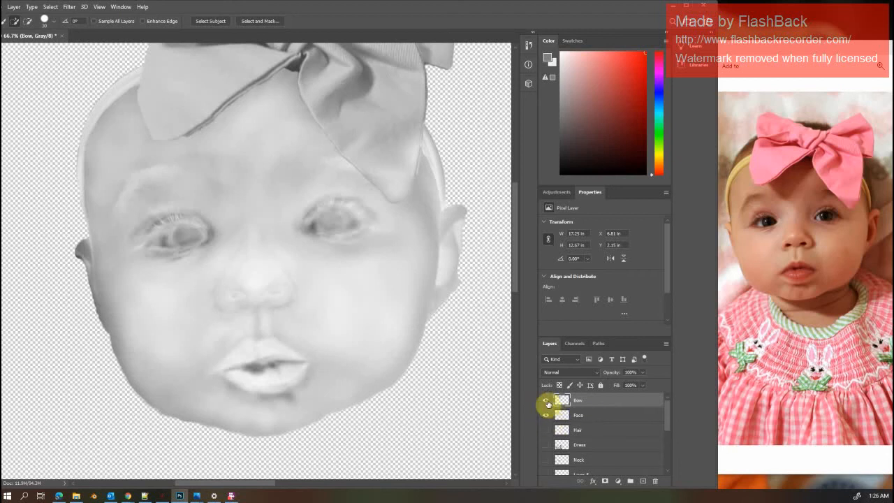
click(546, 401)
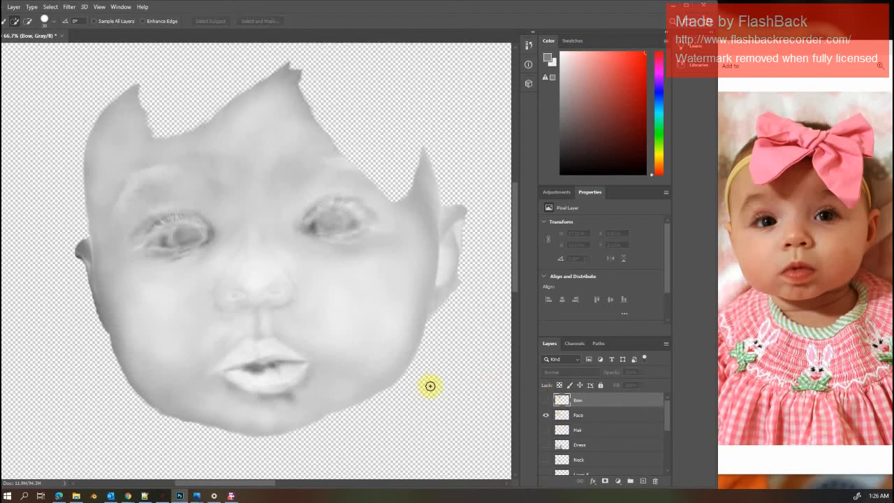
Compare the grayscale eyes with the original photo and move the Photoshop window so its editing tools are accessible
click(813, 243)
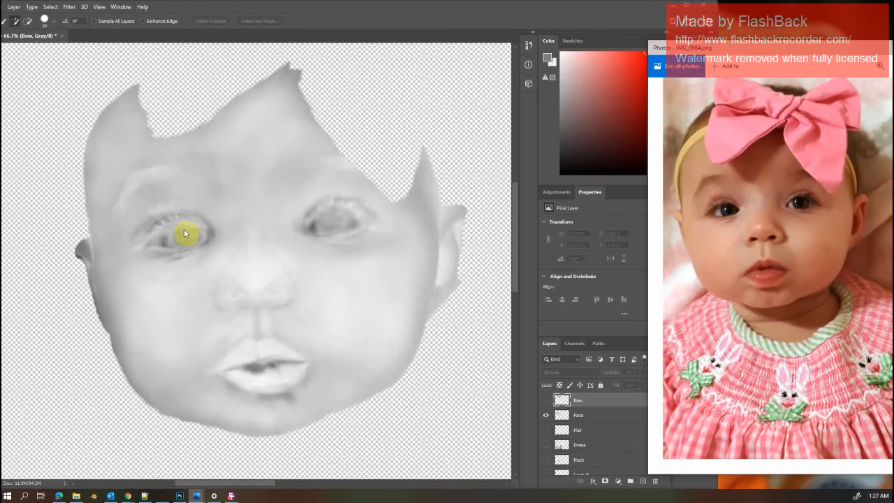
click(376, 141)
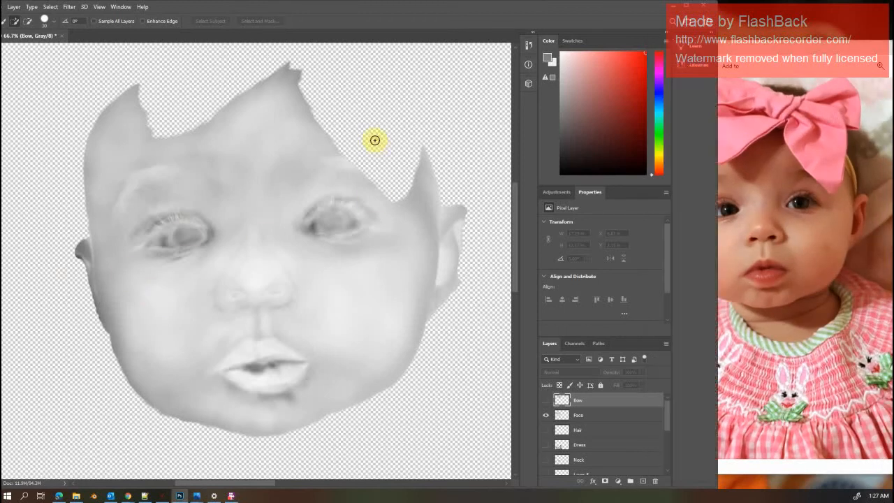
key(ctrl+plus)
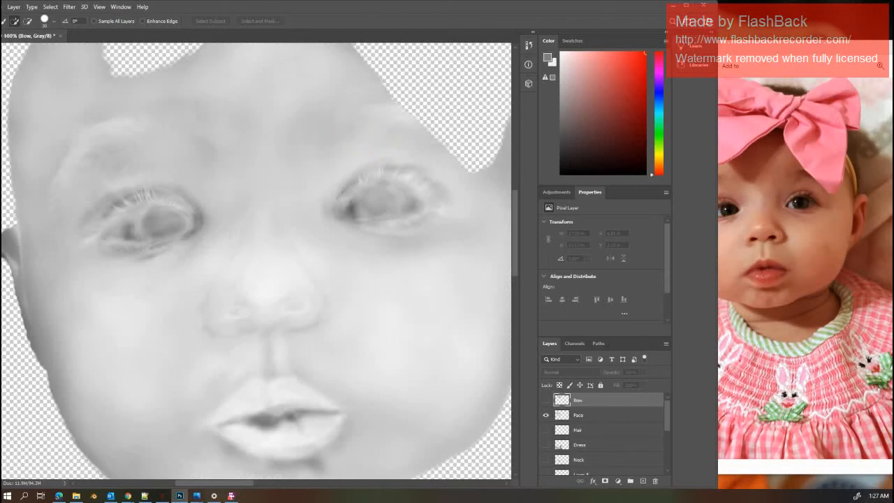
drag(0, 193, 4, 197)
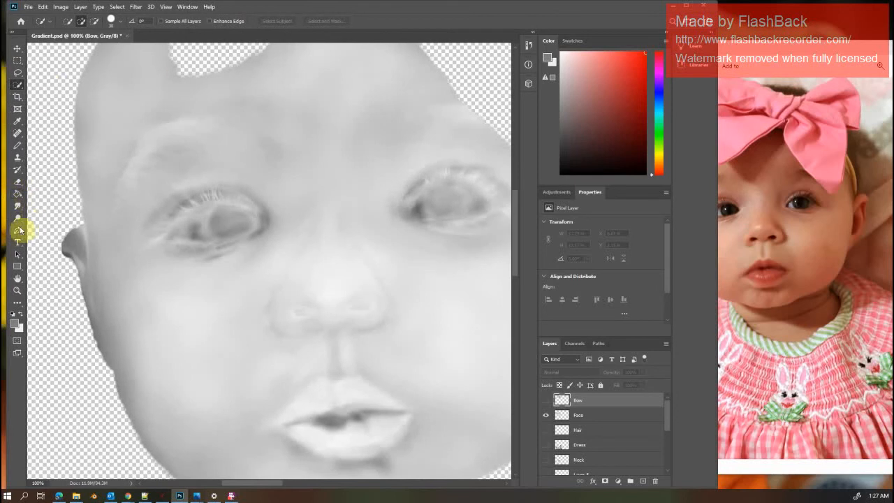
Activate the Dodge tool, look over its Burn and Sponge variants, and make the Face layer the editing target
click(18, 220)
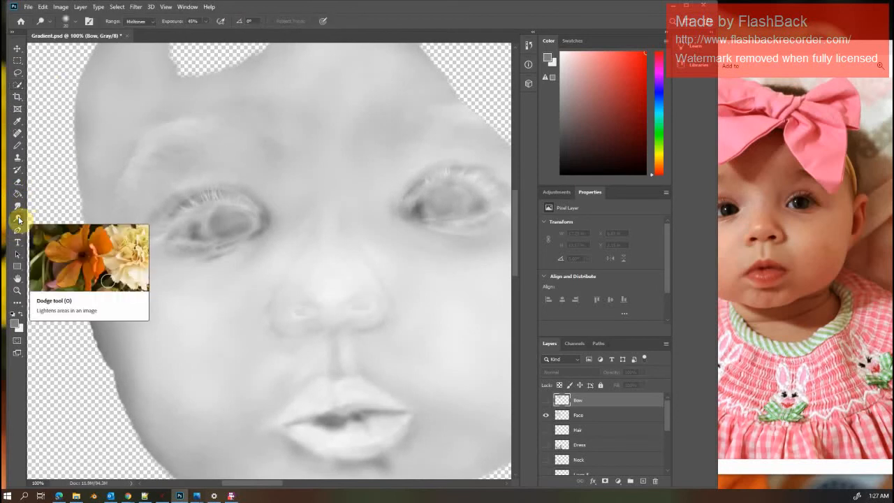
right_click(18, 219)
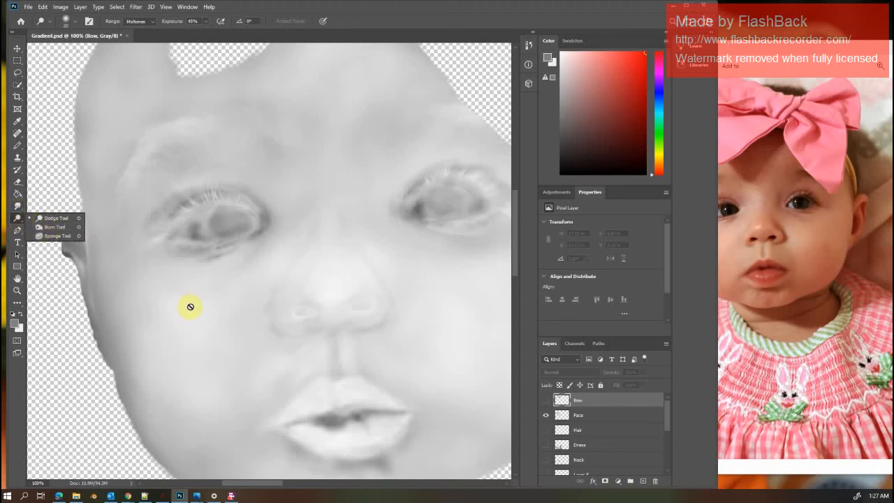
click(393, 334)
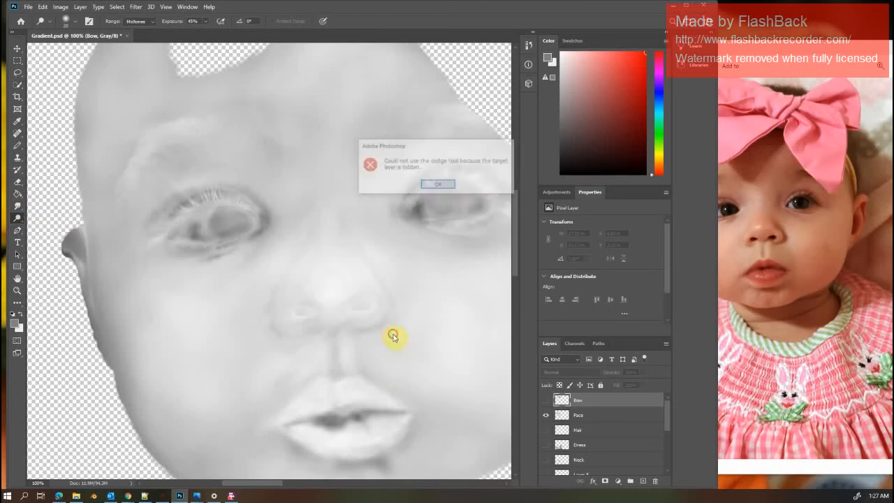
click(436, 183)
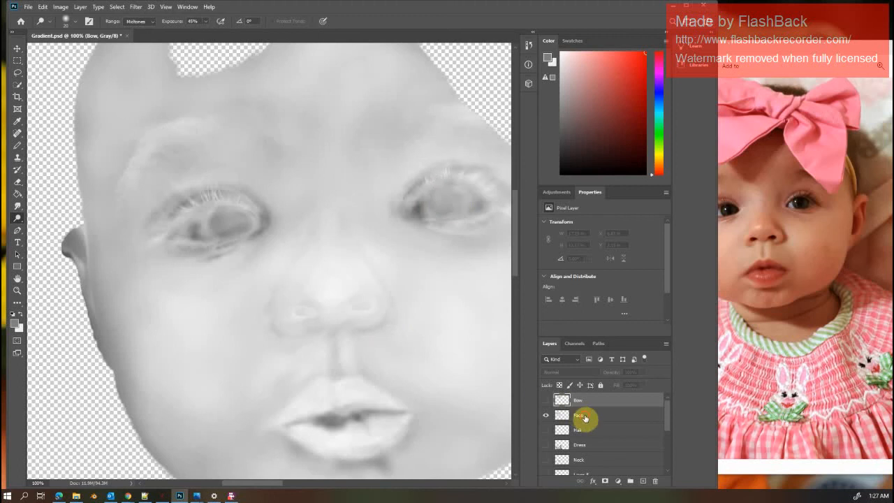
click(583, 417)
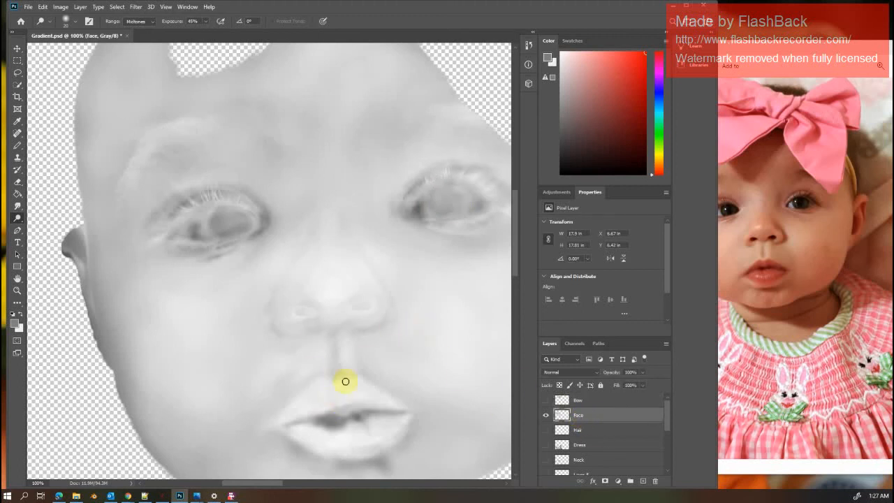
Lighten the nose and lips on the Face layer by dodging midtones at 45% exposure, and soften the nose with the Smudge tool
scroll(350, 373, down, 5)
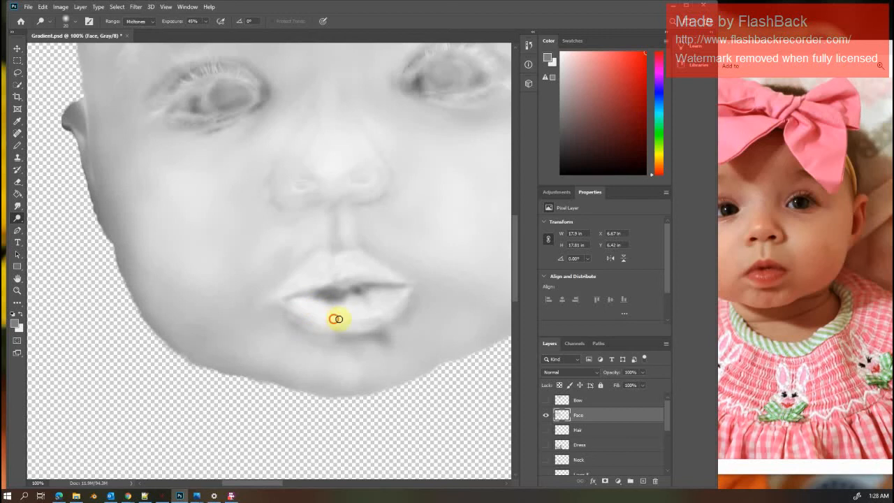
scroll(355, 233, up, 2)
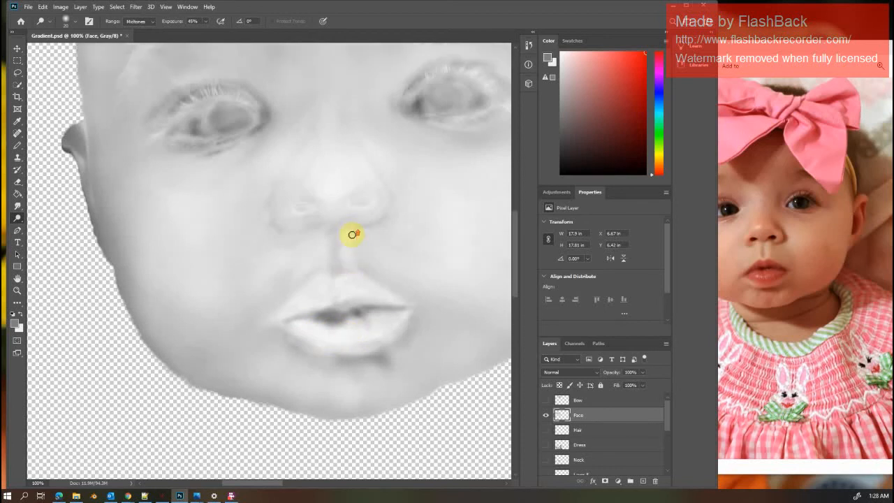
scroll(355, 233, up, 1)
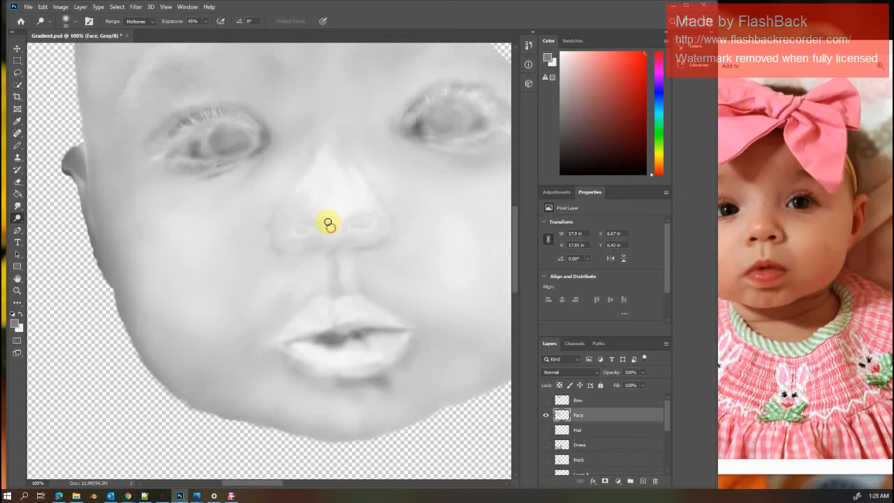
drag(328, 222, 290, 218)
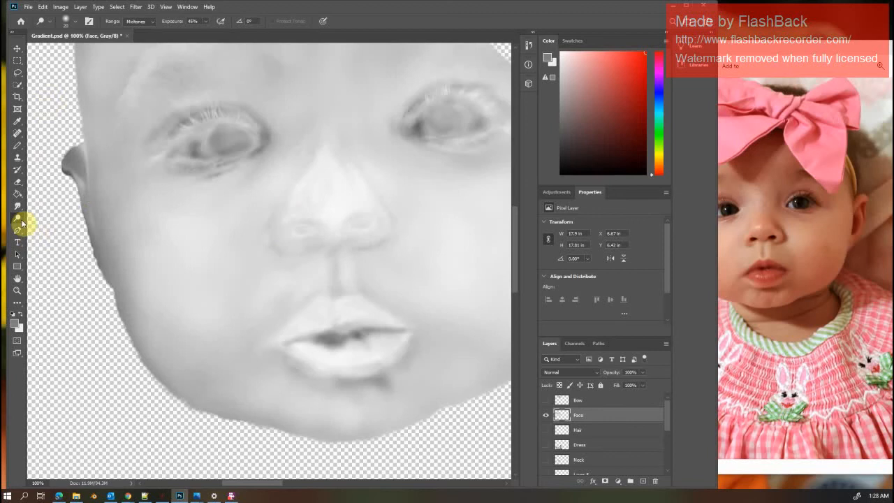
drag(18, 206, 58, 224)
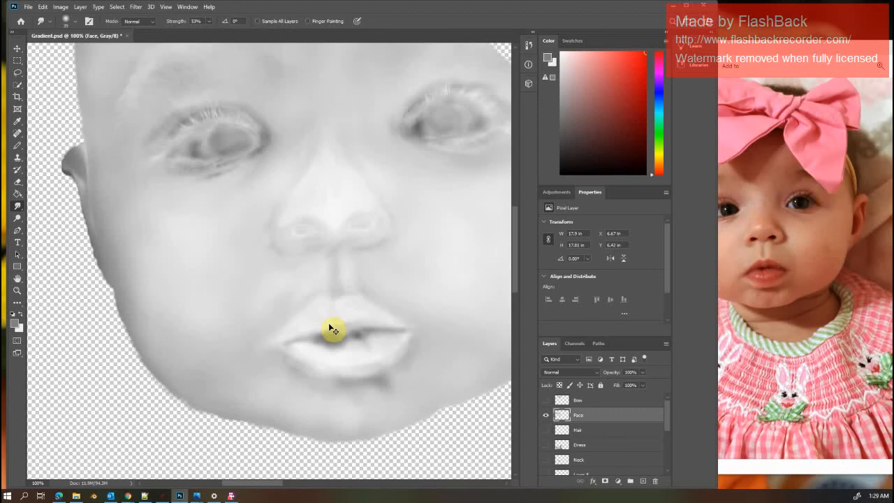
Save the visible face as Gradient.jpg in JPEG format at maximum quality 12, replacing the existing file, and hide the Face layer
alt+scroll(332, 329, down, 4)
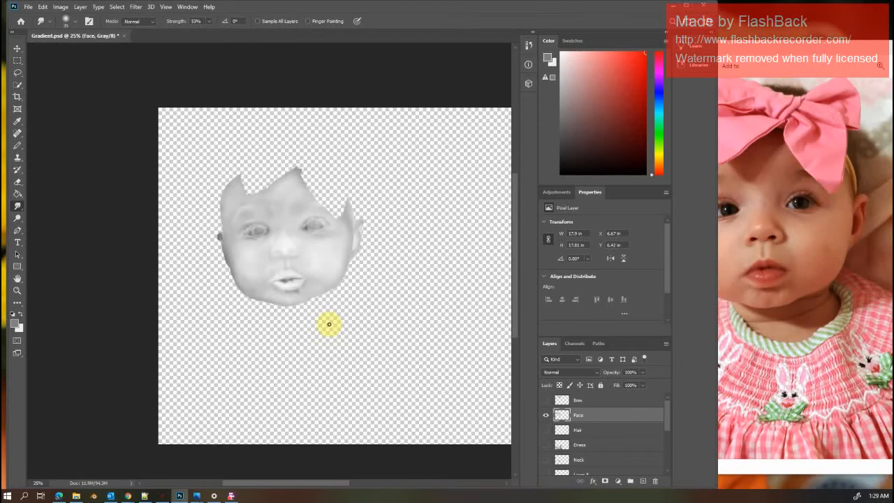
alt+scroll(332, 330, down, 1)
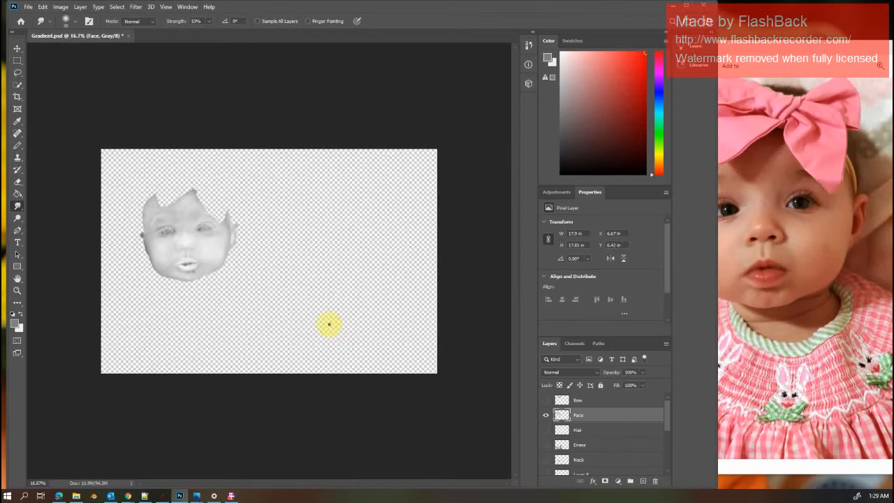
click(29, 7)
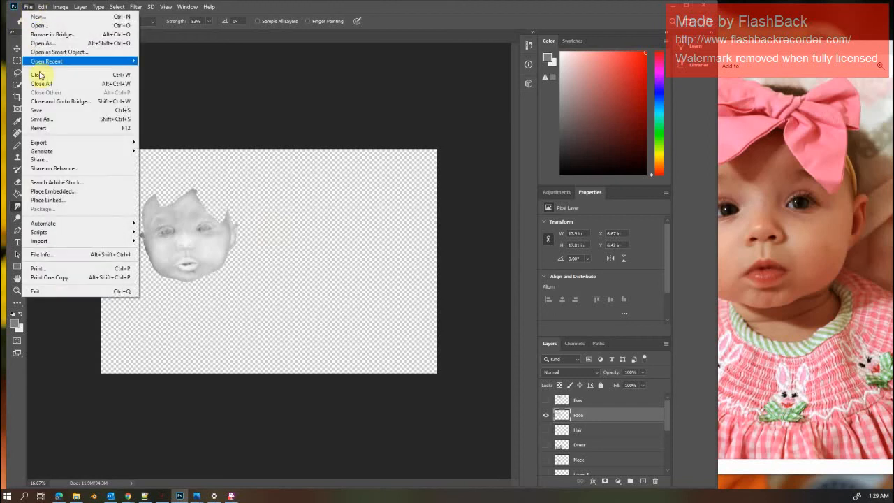
click(45, 120)
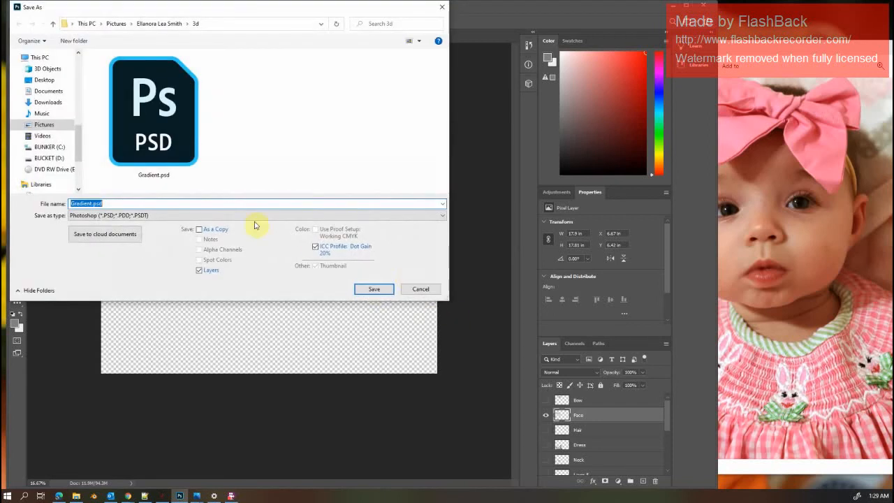
click(124, 214)
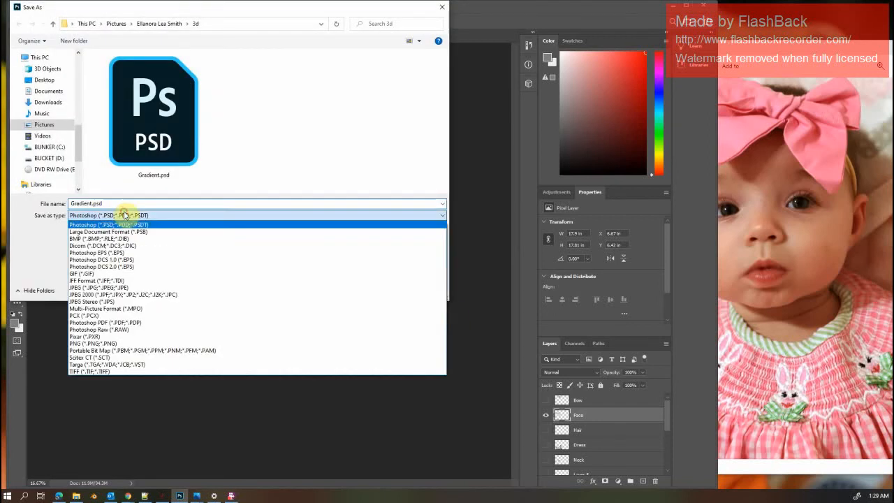
click(109, 287)
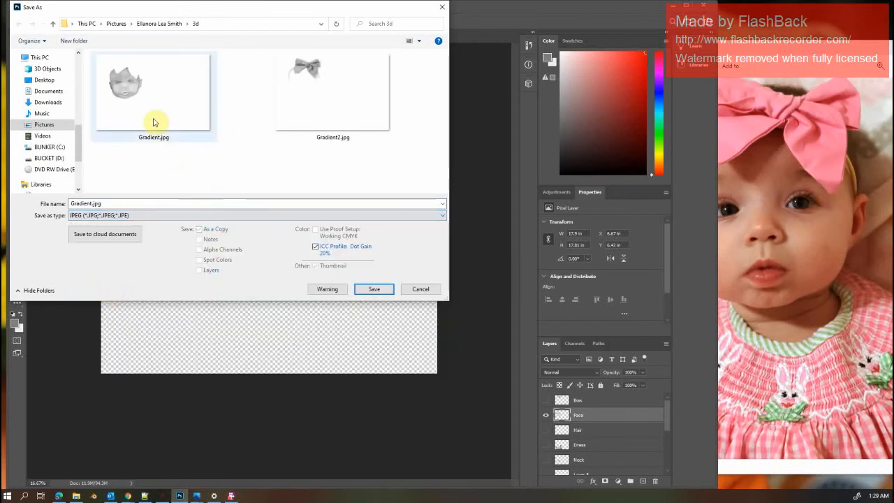
double_click(155, 121)
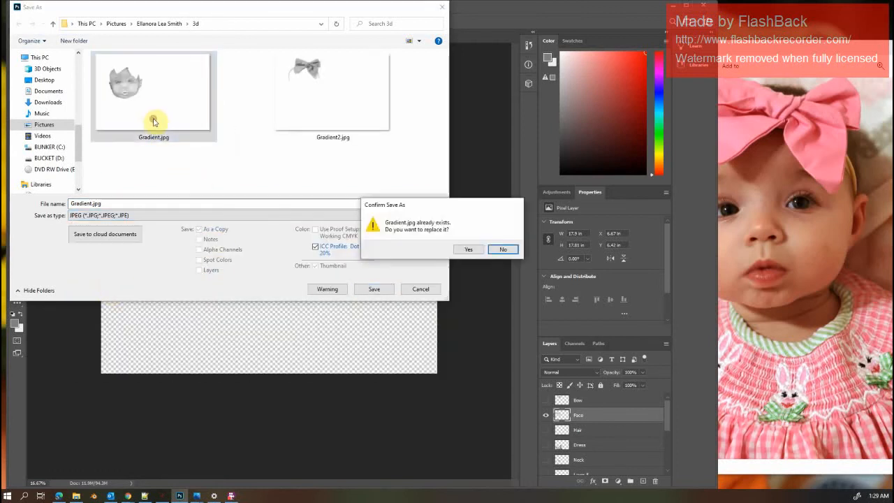
click(466, 251)
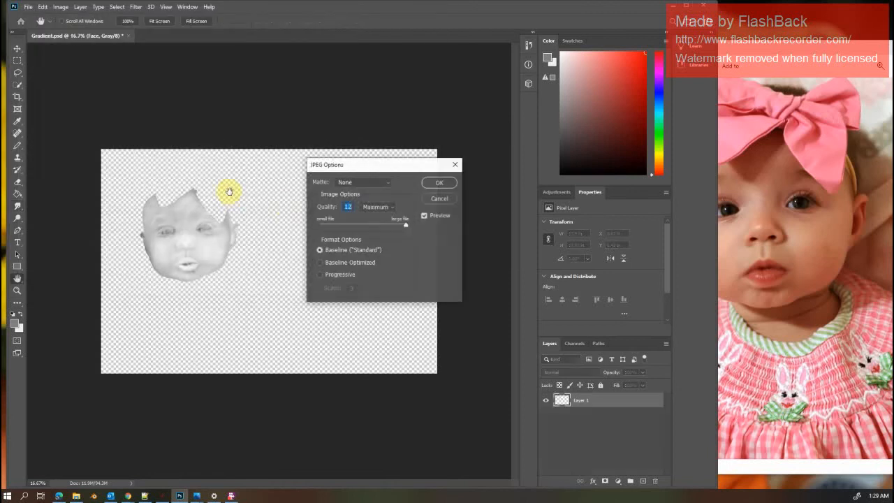
click(437, 183)
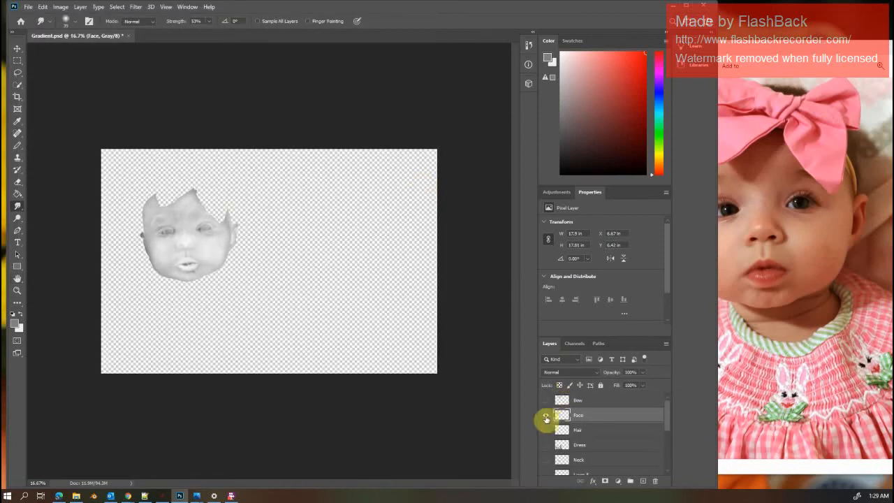
click(547, 416)
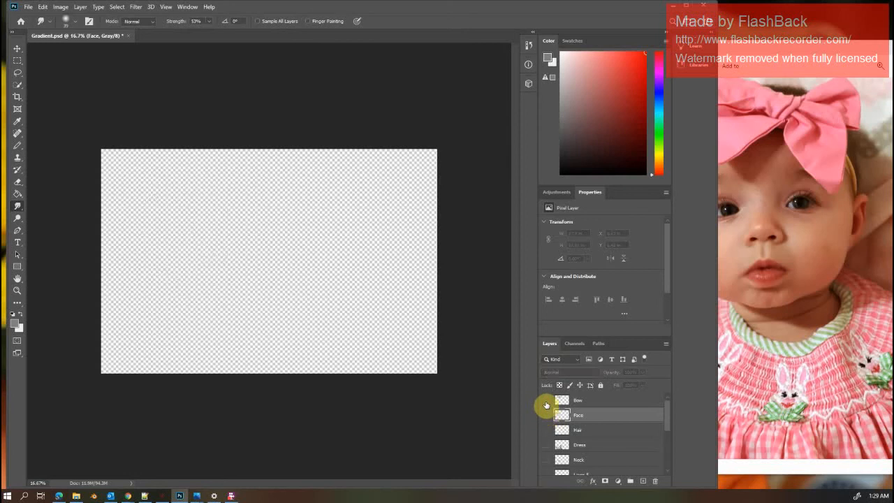
Show only the bow and save it as Gradient2.jpg in JPEG format at maximum quality 12, replacing the existing file
click(546, 401)
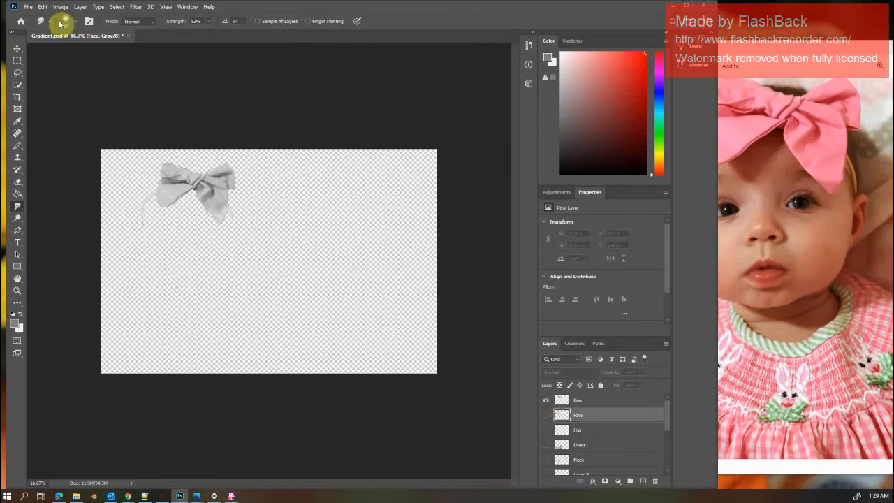
click(29, 8)
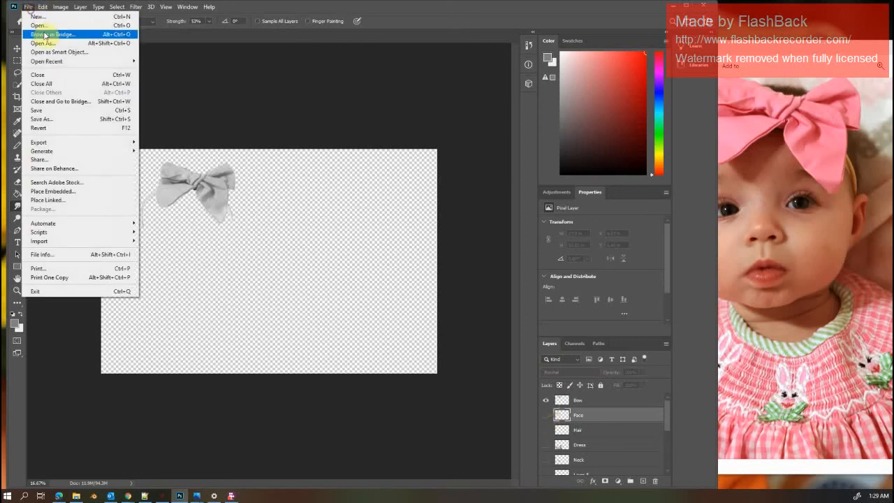
click(48, 119)
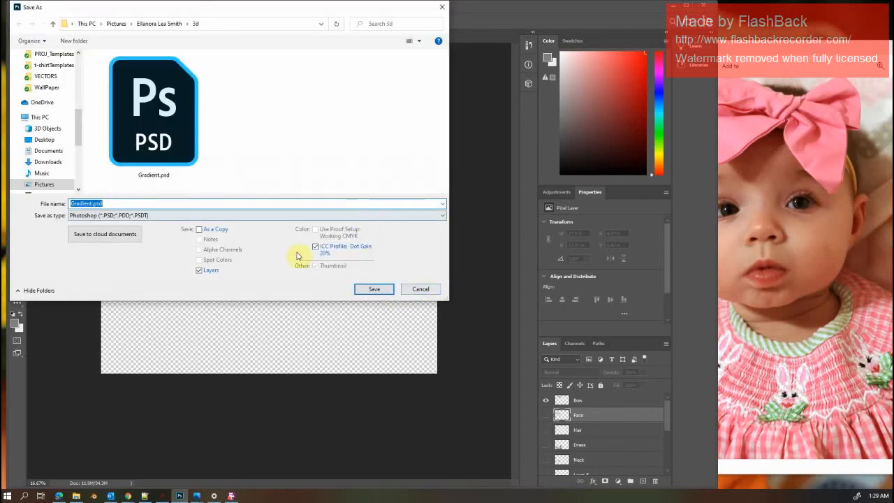
click(125, 216)
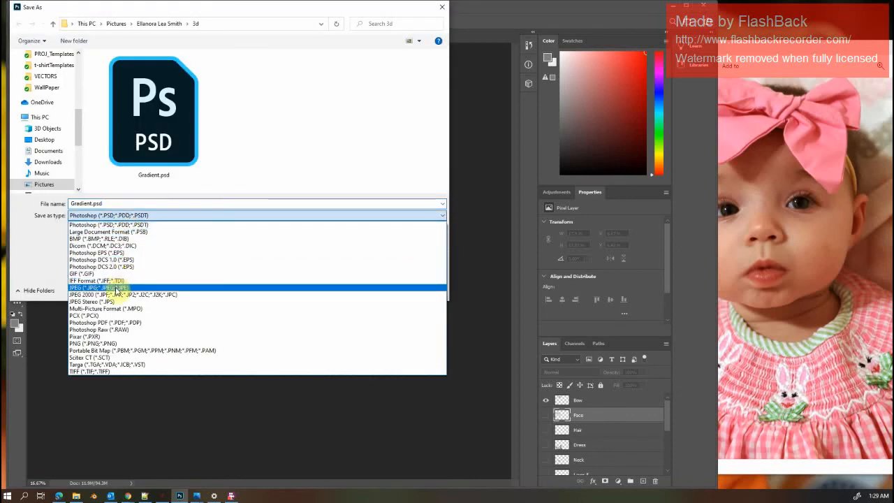
click(115, 288)
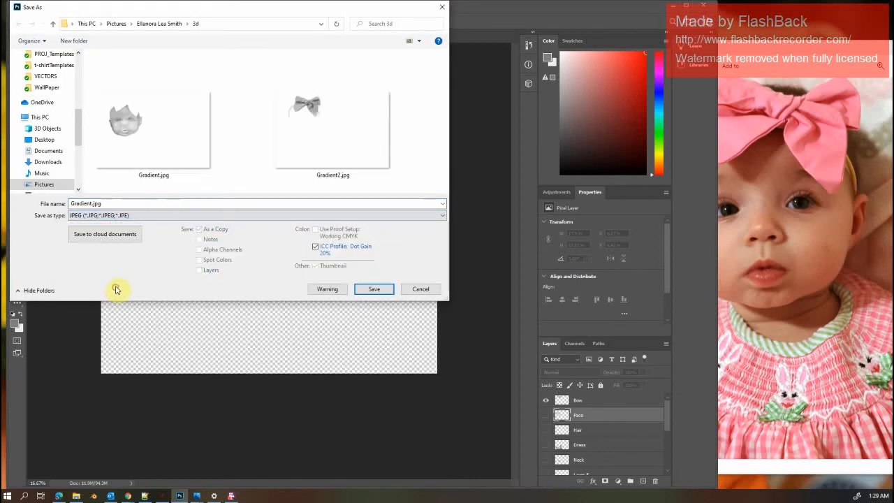
double_click(322, 132)
click(472, 253)
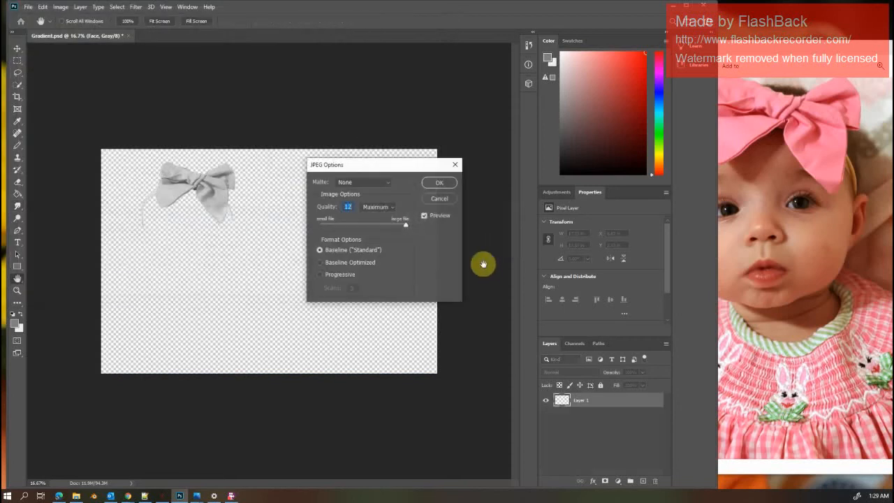
click(437, 183)
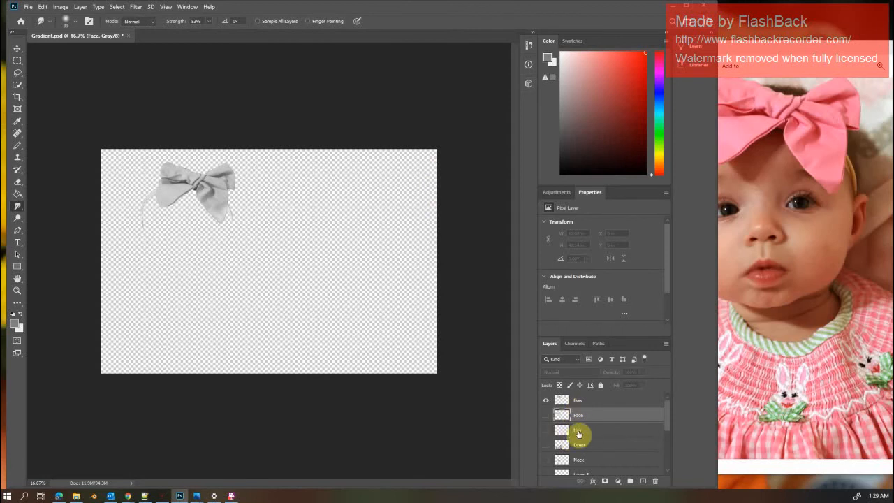
Show the Face layer together with the bow and make the Bow layer the editing target
click(545, 415)
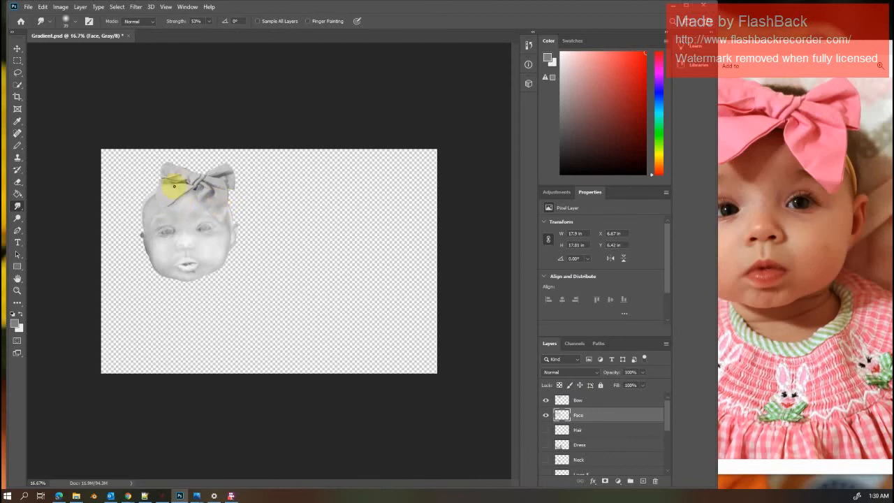
click(563, 194)
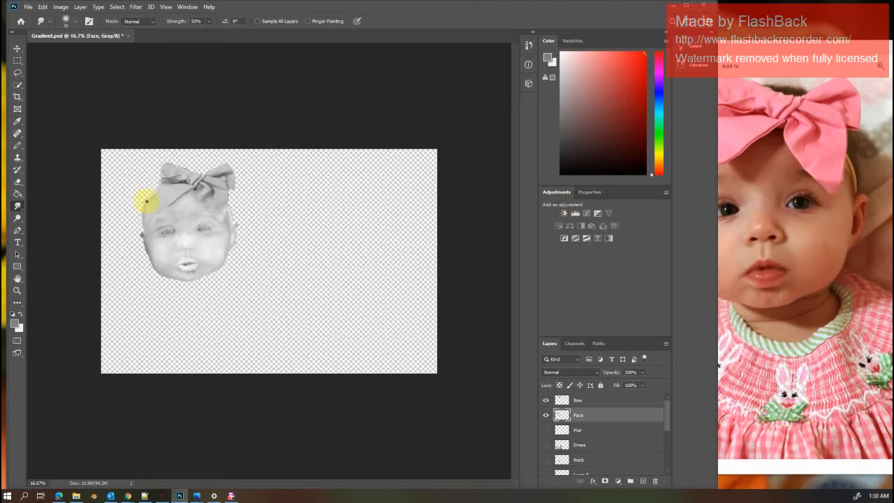
click(582, 401)
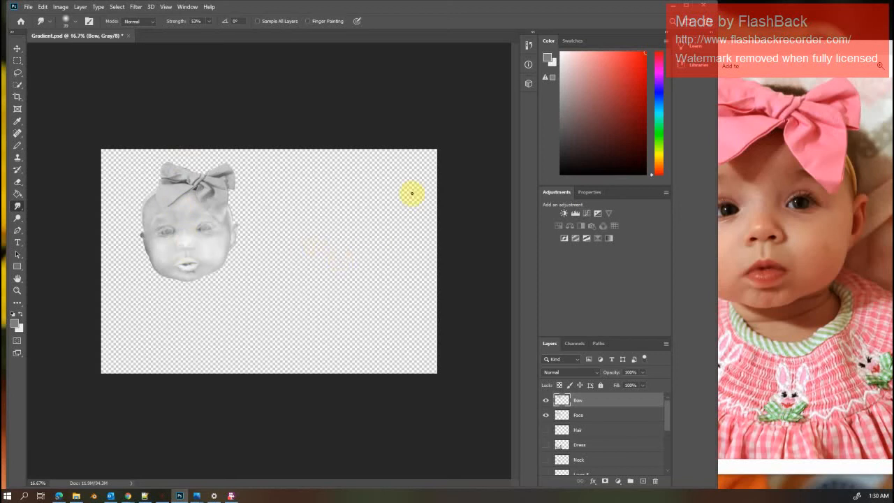
Switch to Aspire and create a new single-sided job, 20 by 20 inches and 1 inch thick
click(675, 9)
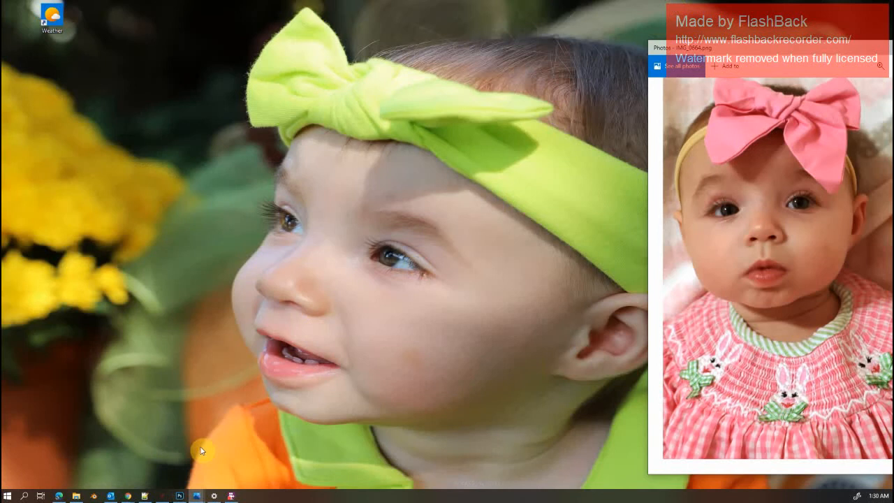
click(164, 496)
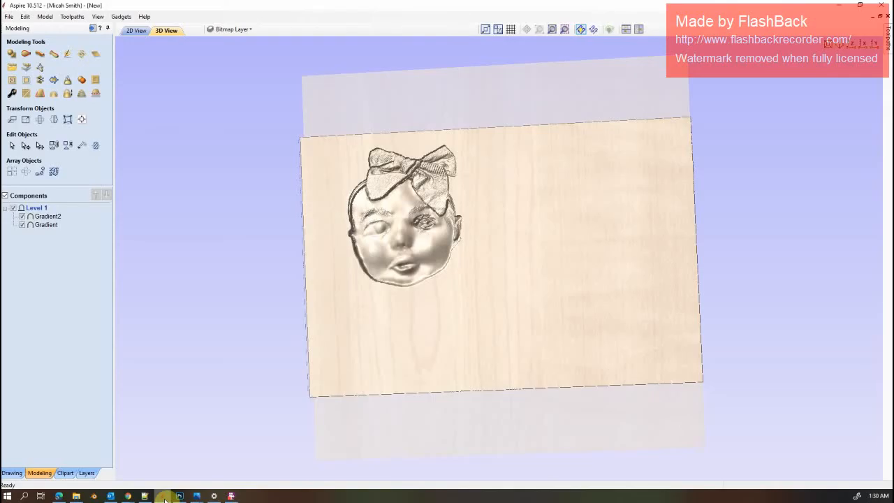
click(8, 16)
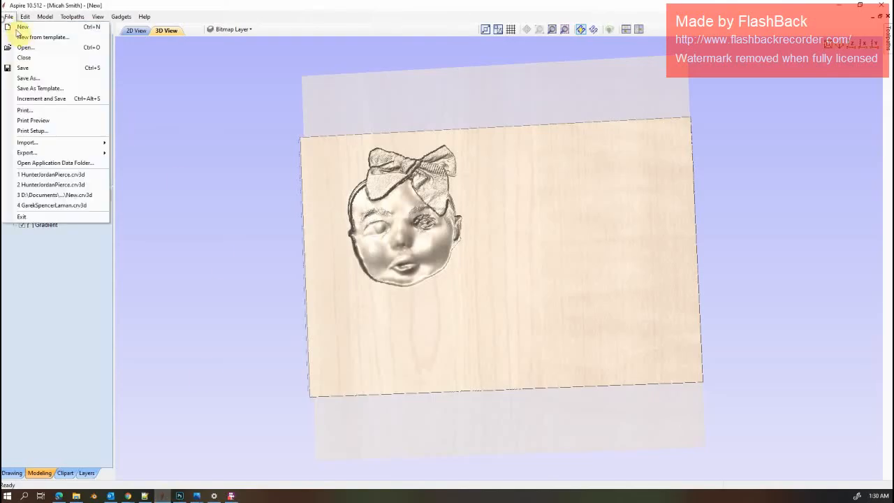
click(21, 28)
click(453, 273)
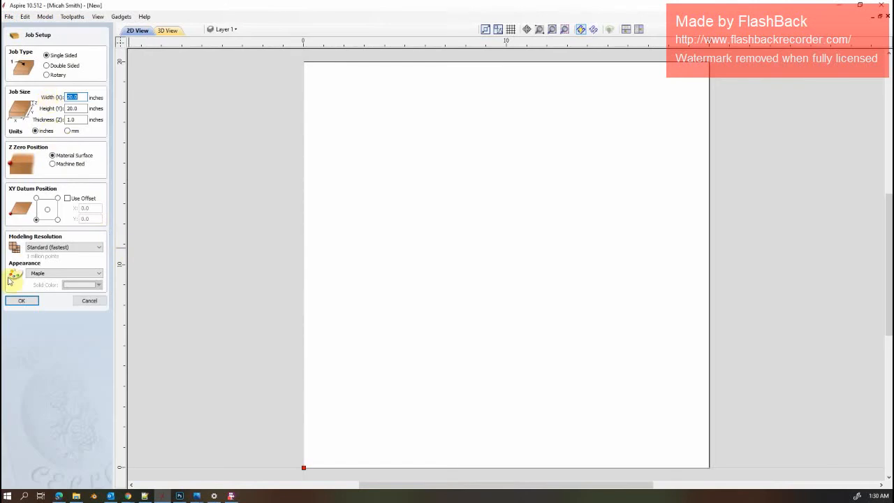
click(21, 303)
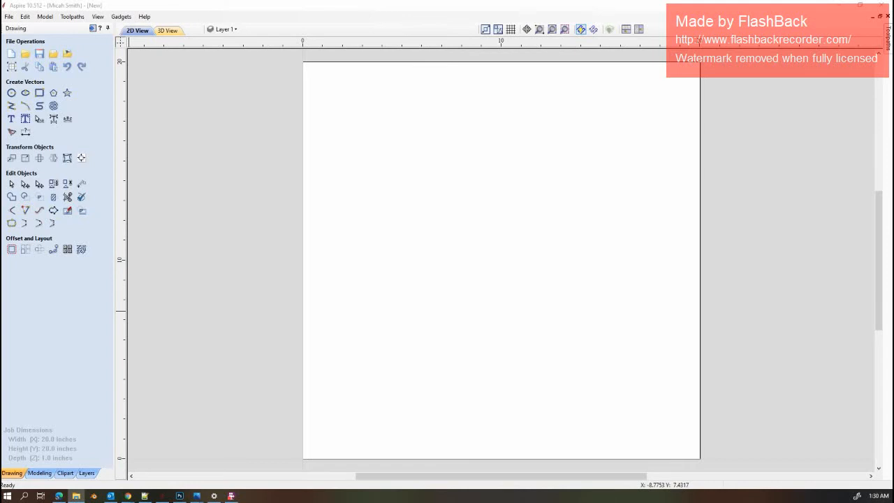
Import the face gradient image into the 2D drawing and centre it on the material
drag(0, 244, 492, 238)
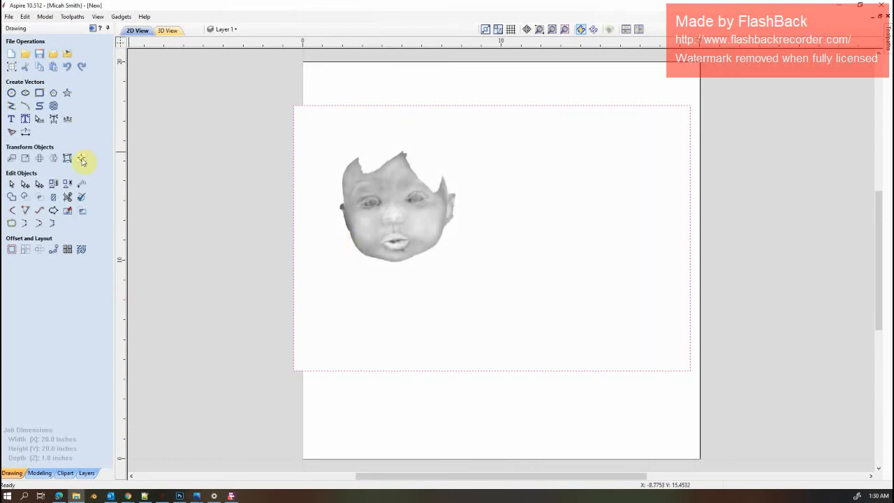
click(81, 160)
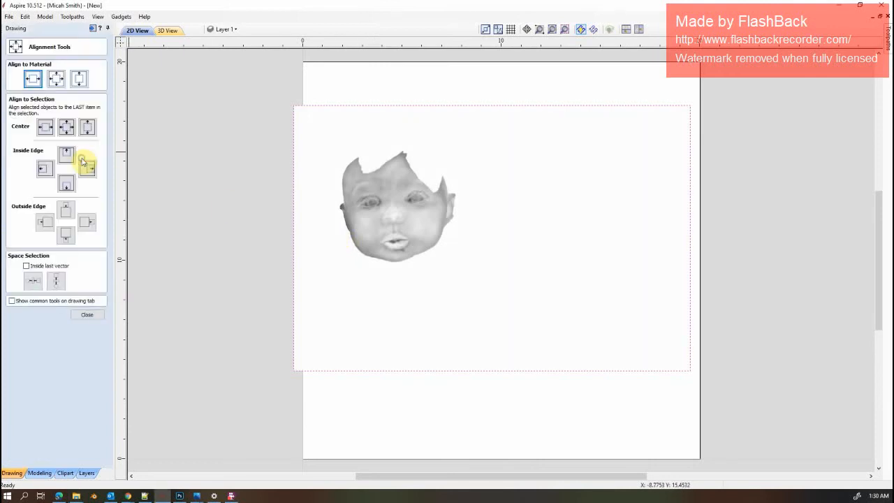
click(58, 81)
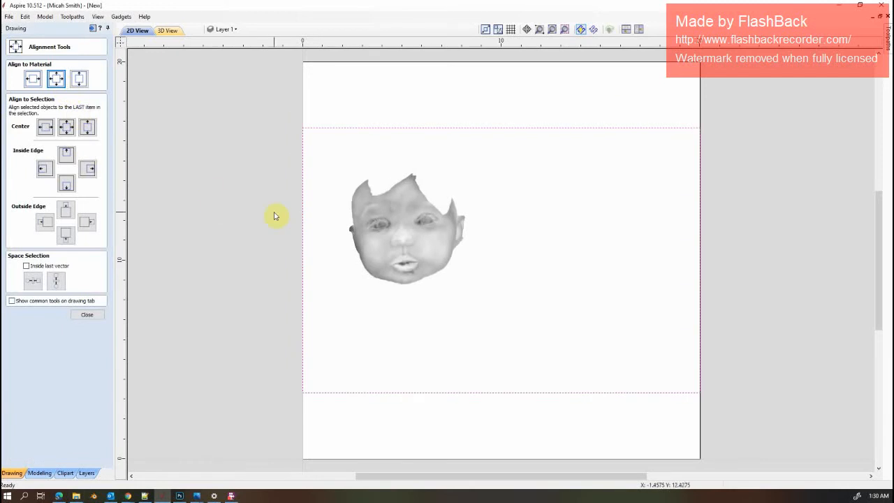
click(87, 316)
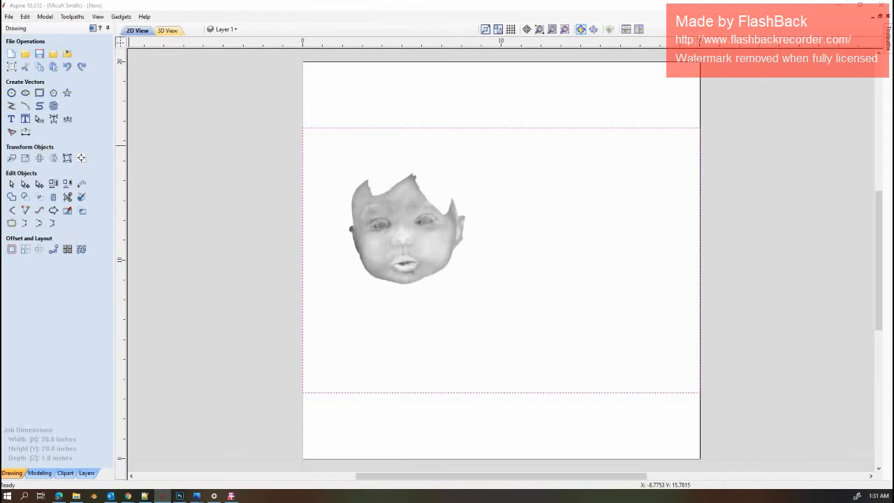
Import the bow gradient image into the 2D drawing and centre it on the material
drag(2, 196, 444, 221)
click(82, 160)
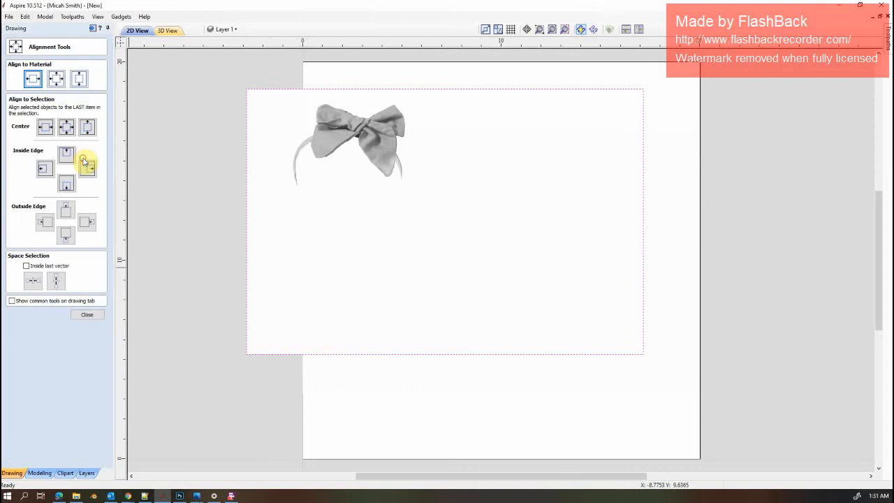
click(56, 78)
click(86, 315)
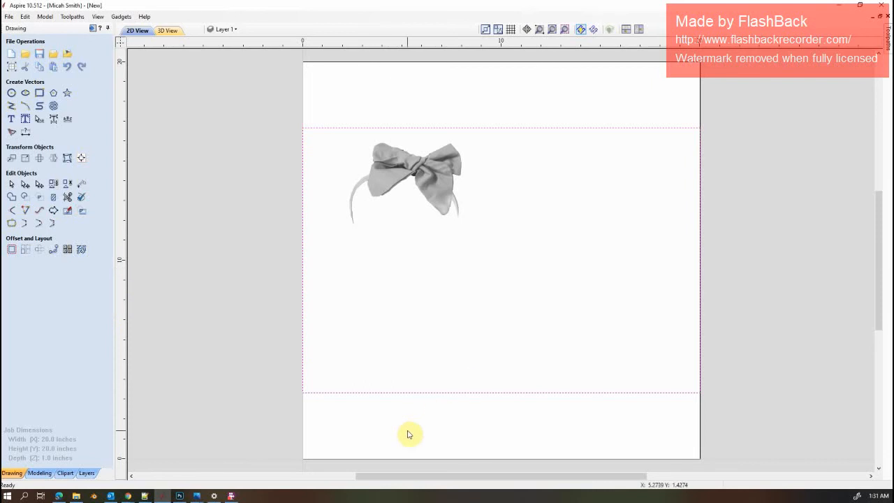
click(86, 474)
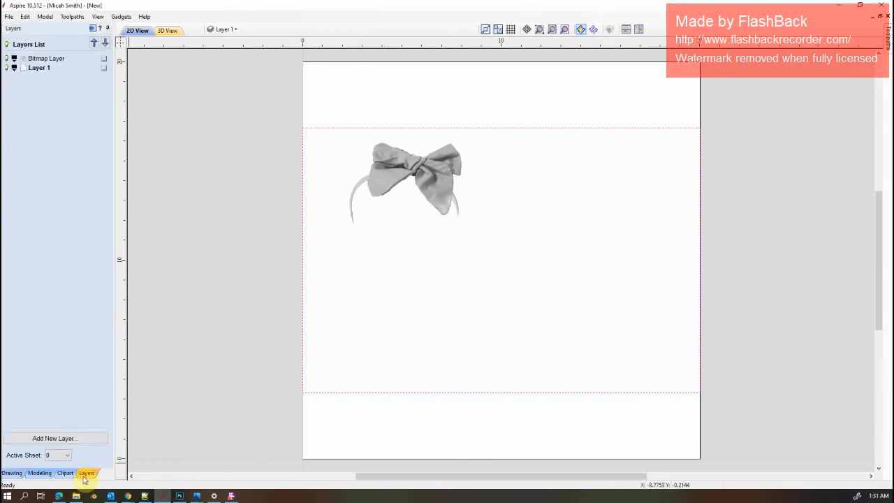
click(18, 475)
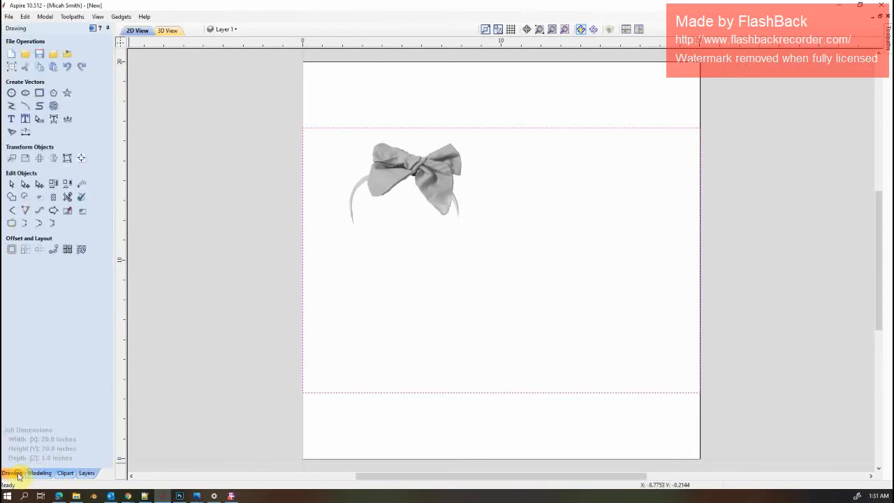
right_click(384, 260)
mouse_move(413, 251)
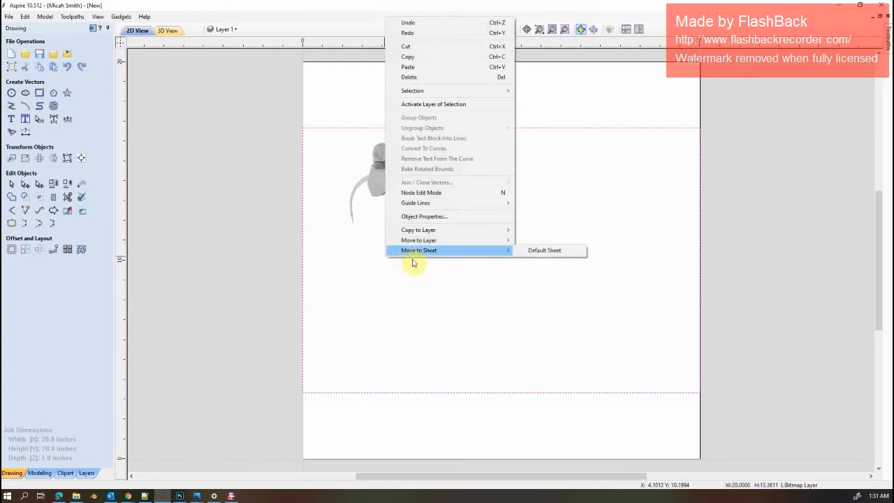
right_click(428, 296)
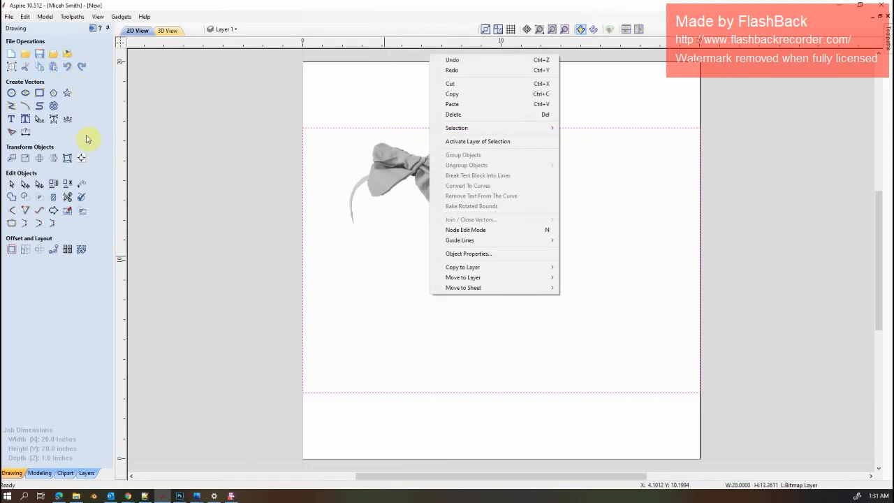
Create a 3D component from the selected bow bitmap and display it in the 3D view
click(364, 182)
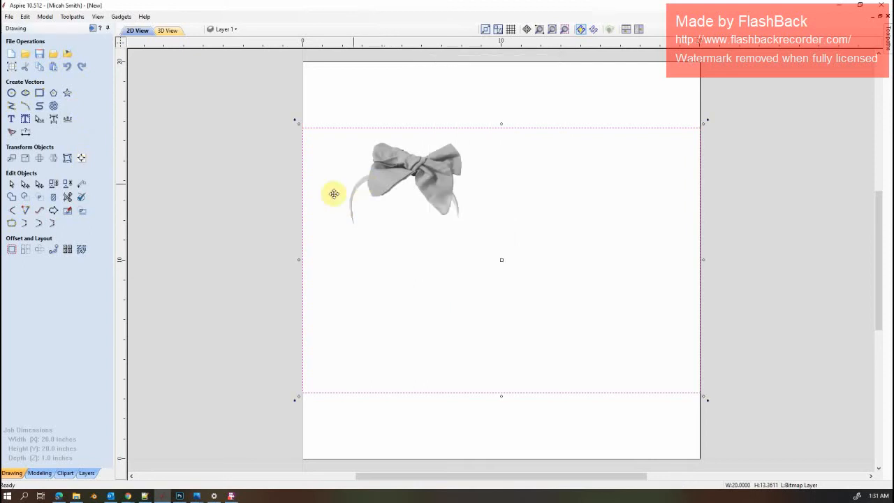
click(39, 473)
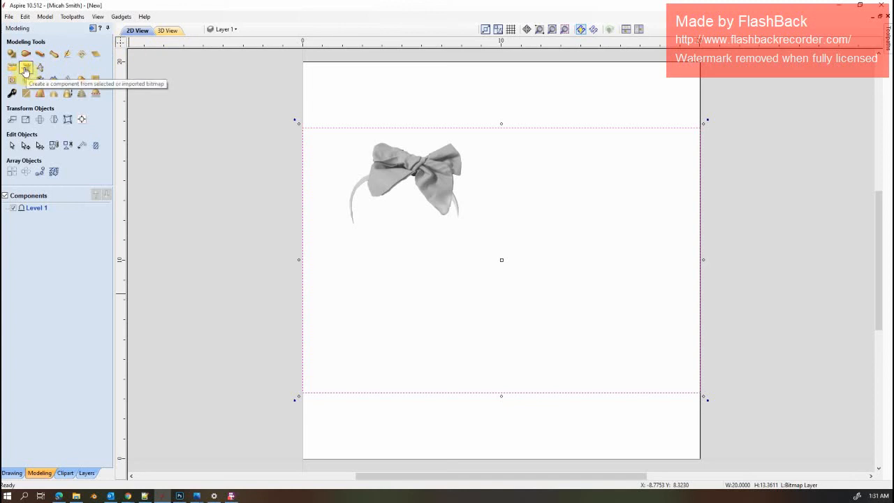
click(167, 31)
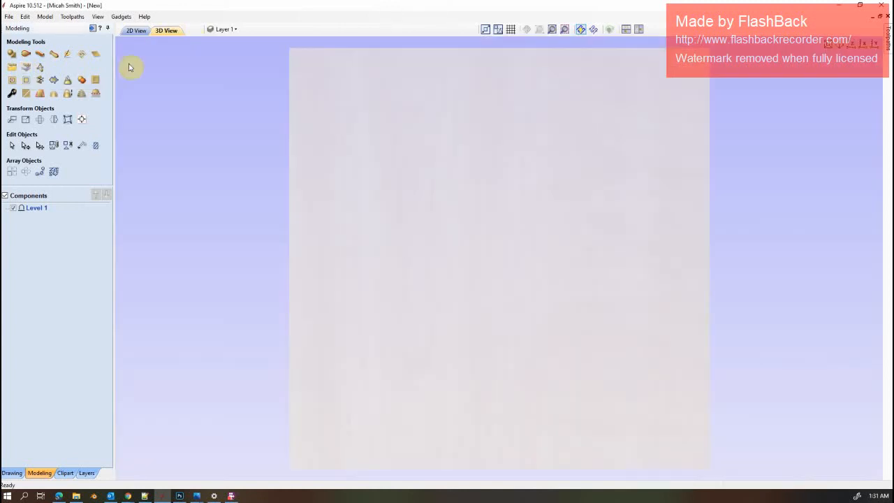
click(27, 70)
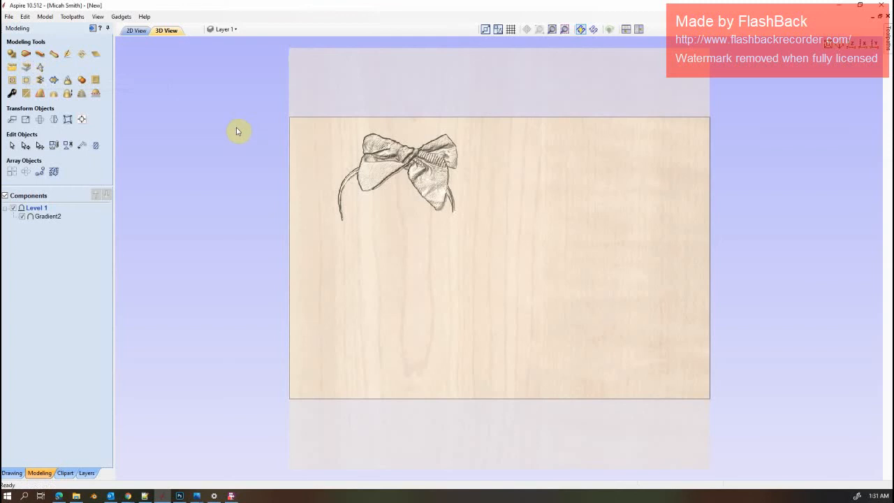
Move the bow bitmap in the 2D drawing to a new visible layer and display the layer list
click(139, 31)
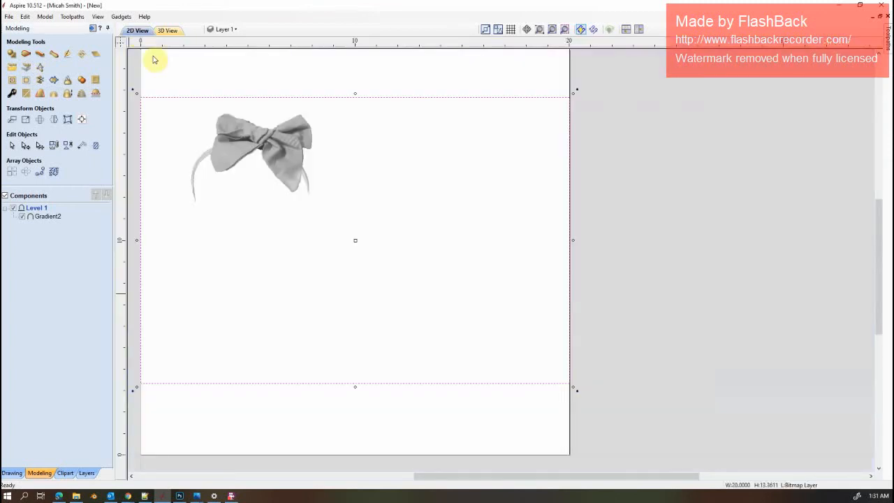
right_click(248, 164)
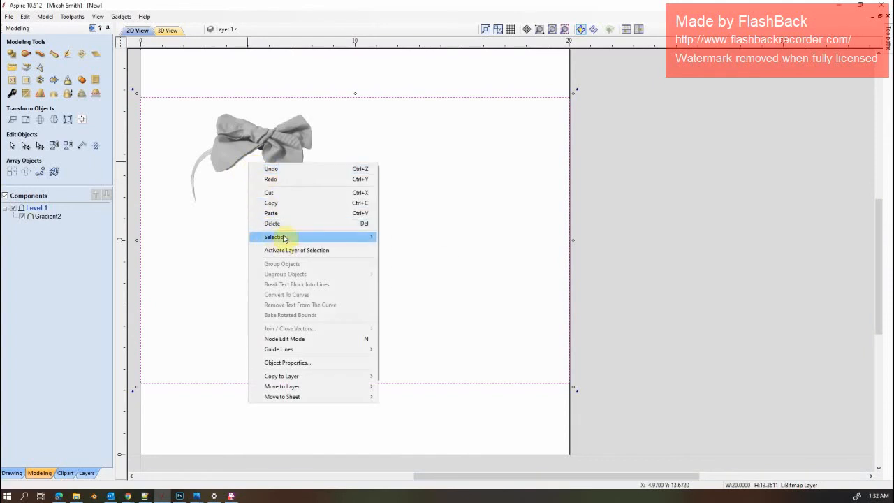
mouse_move(285, 239)
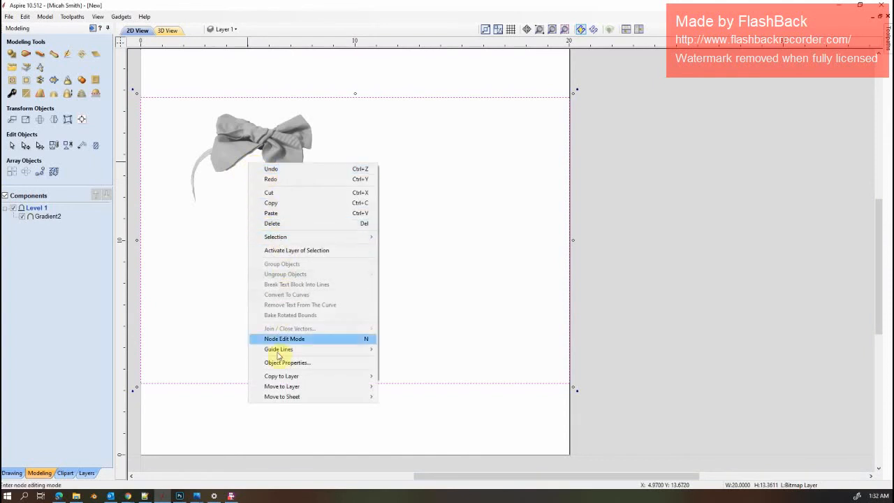
mouse_move(279, 387)
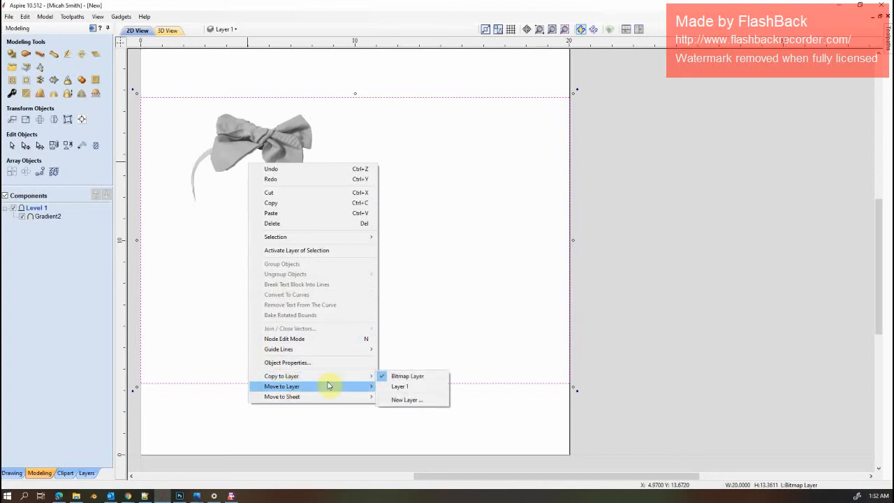
mouse_move(370, 387)
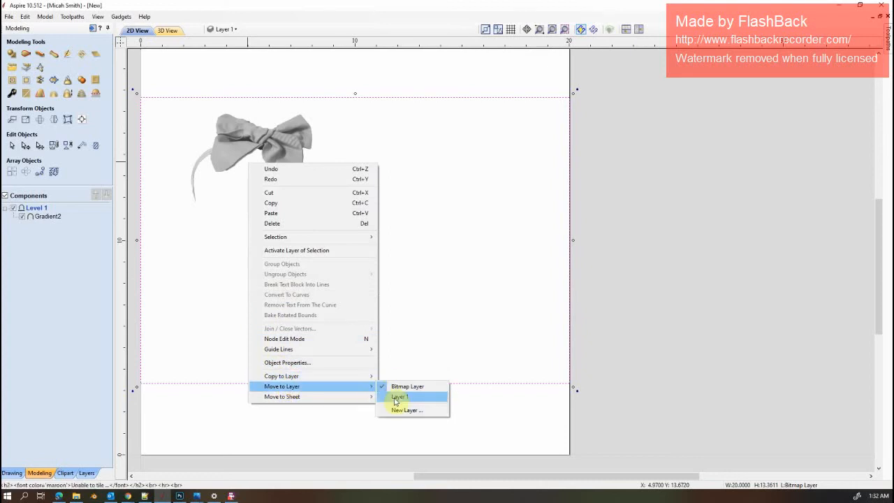
click(398, 411)
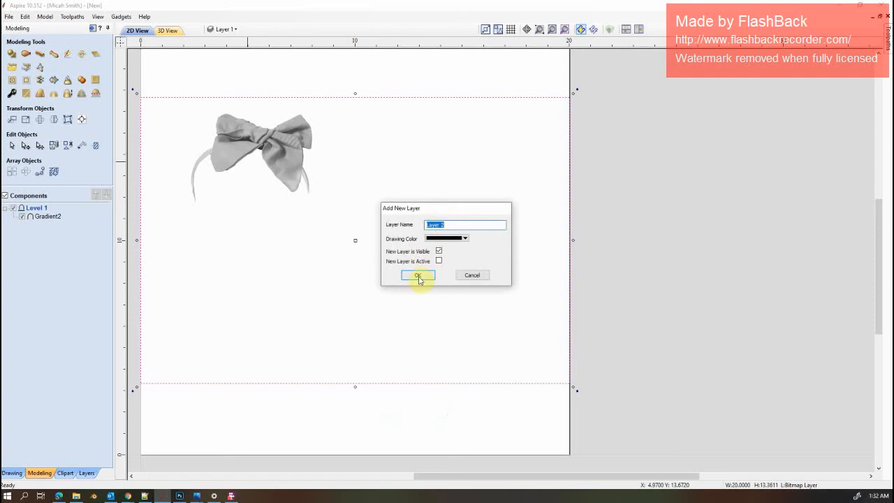
click(417, 276)
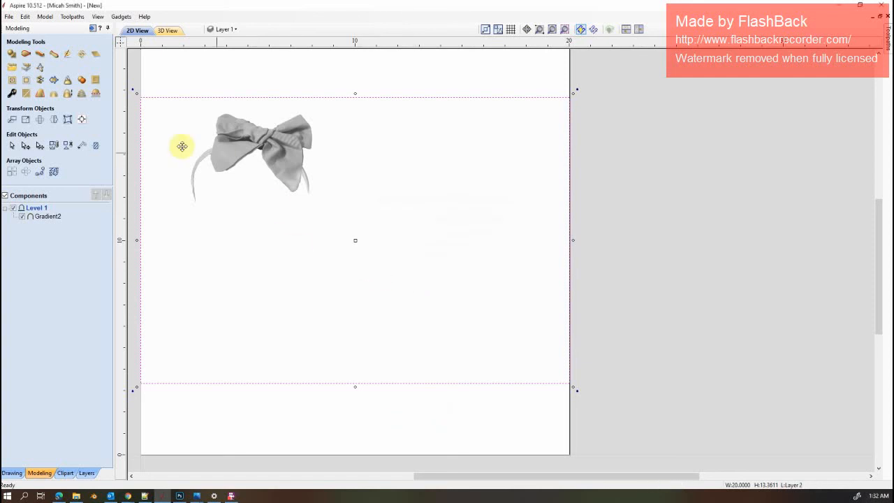
click(87, 474)
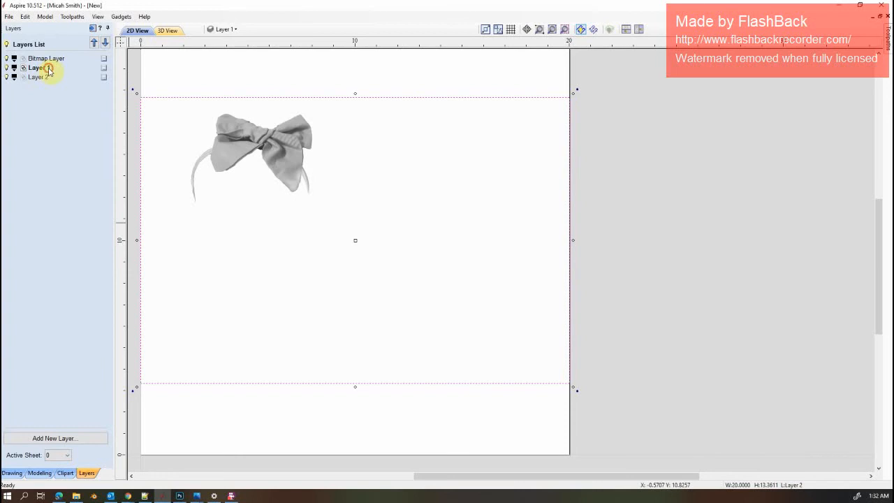
Switch the active layer to Layer 2 and back to Layer 1
right_click(23, 71)
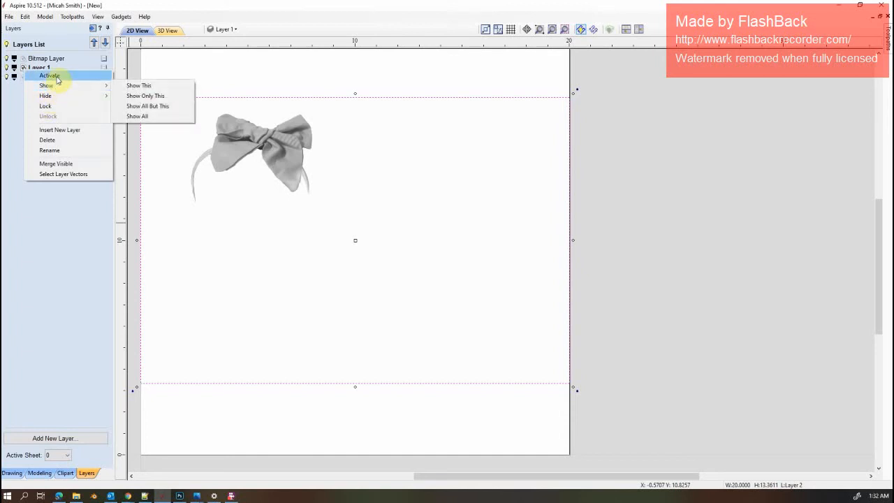
click(56, 75)
right_click(39, 77)
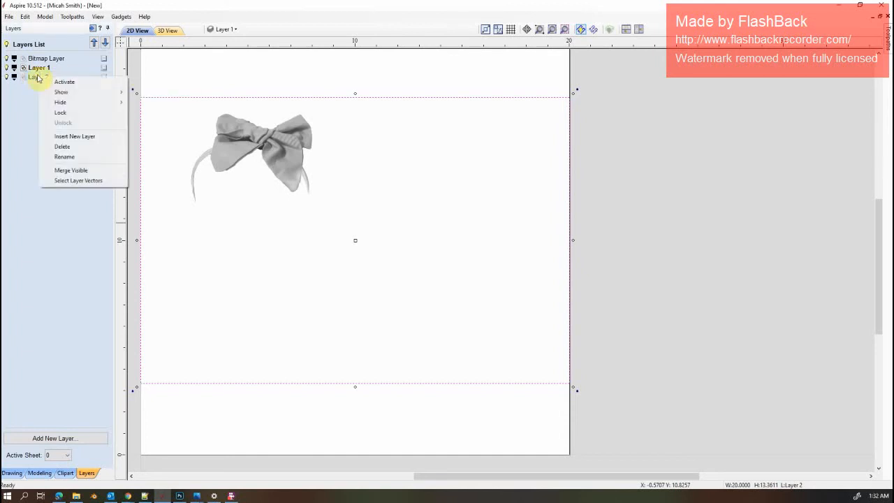
click(32, 80)
click(32, 79)
right_click(35, 79)
click(58, 85)
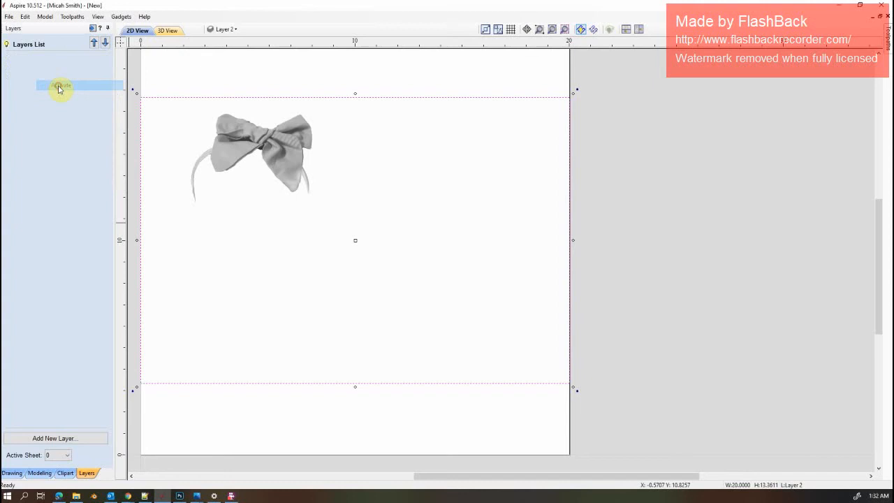
click(40, 68)
right_click(43, 69)
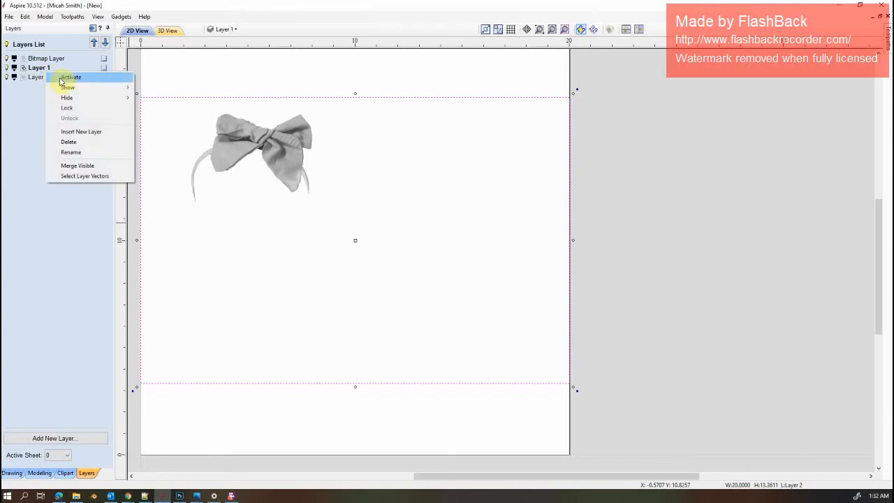
Hide Layer 2 and Layer 1, and select the face bitmap in the 2D drawing
click(6, 77)
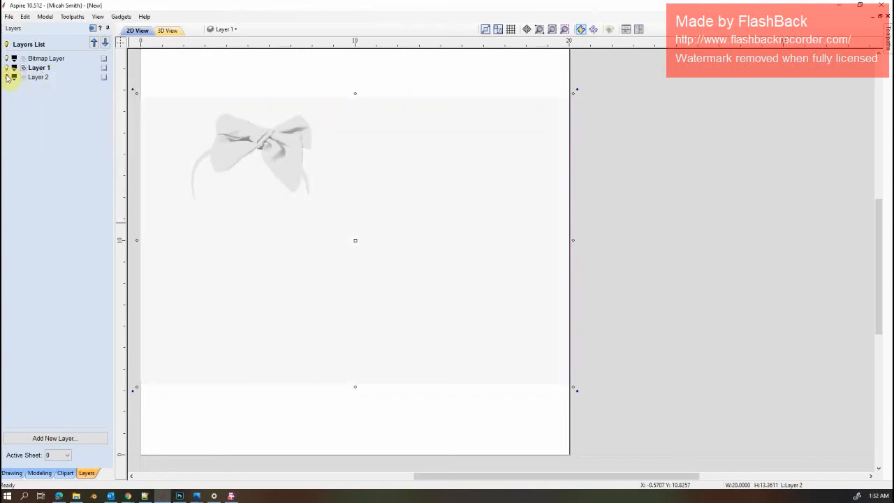
click(6, 68)
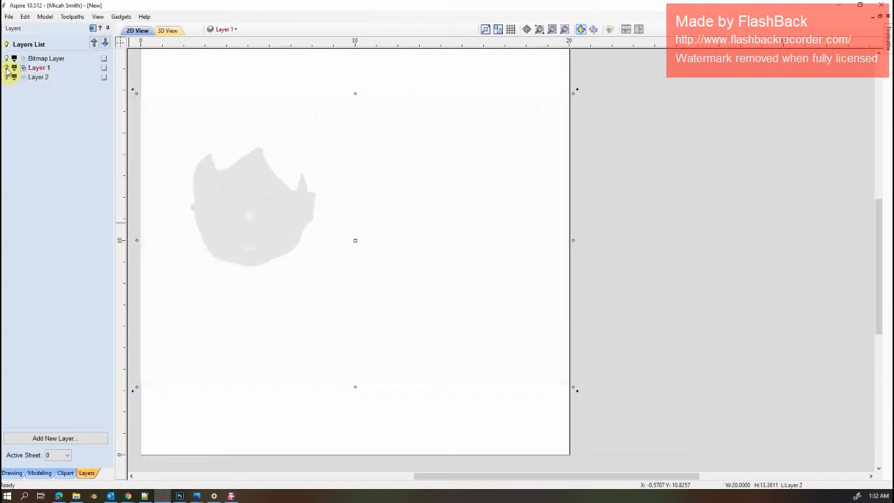
click(234, 200)
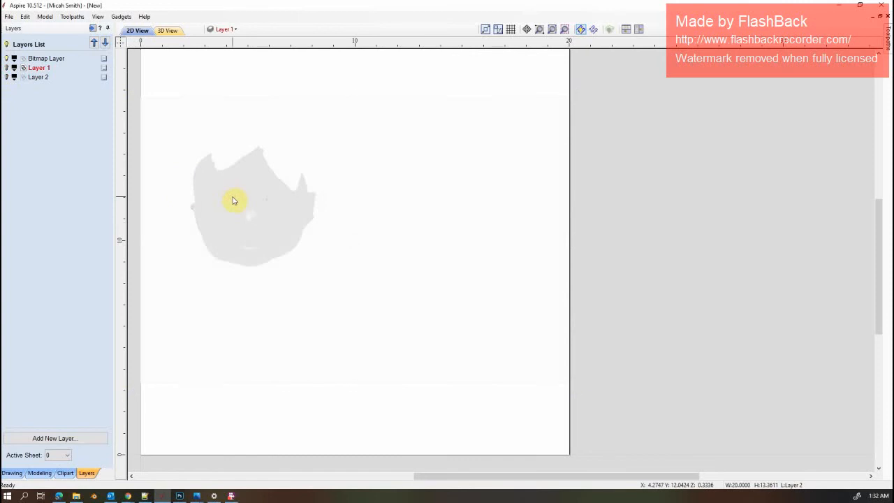
click(233, 200)
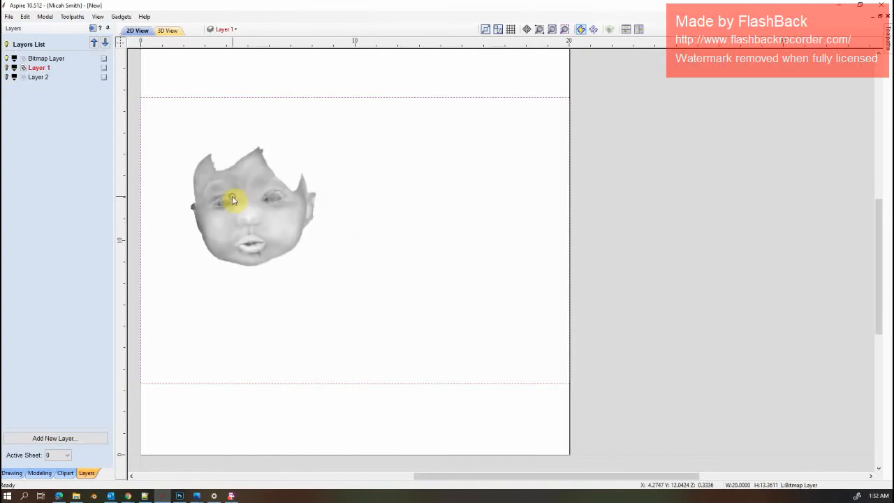
Create a 3D component from the selected face bitmap and display it in the 3D view
click(39, 474)
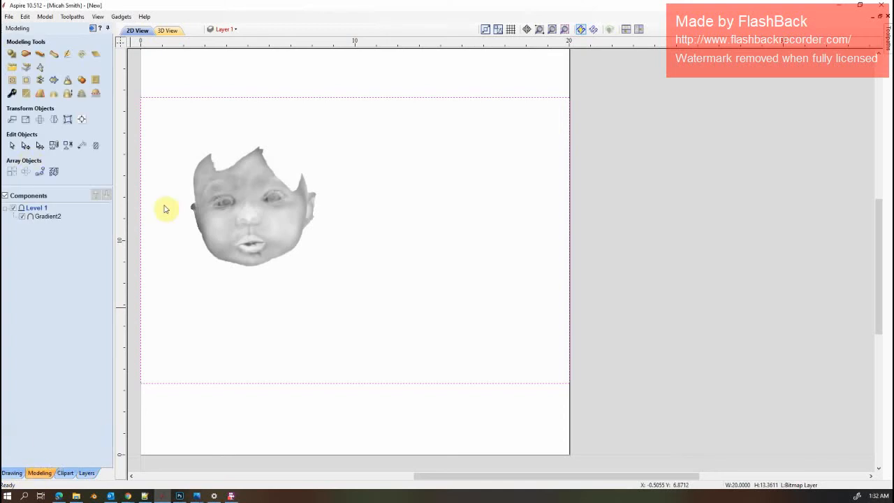
click(174, 32)
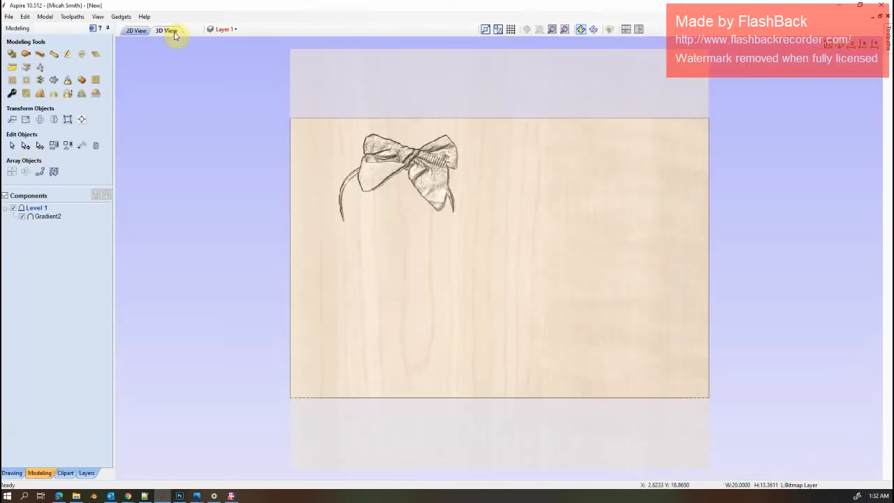
click(27, 67)
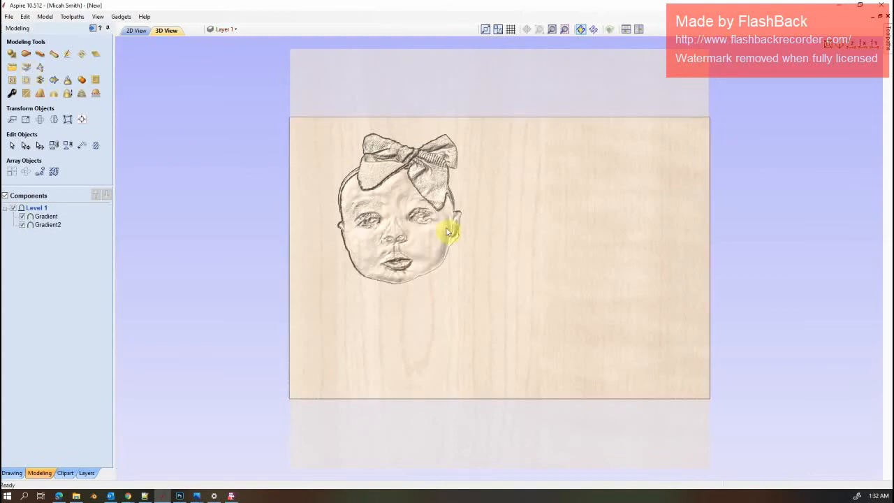
Examine the combined face and bow relief up close and at an angle in the 3D view
scroll(410, 241, up, 1)
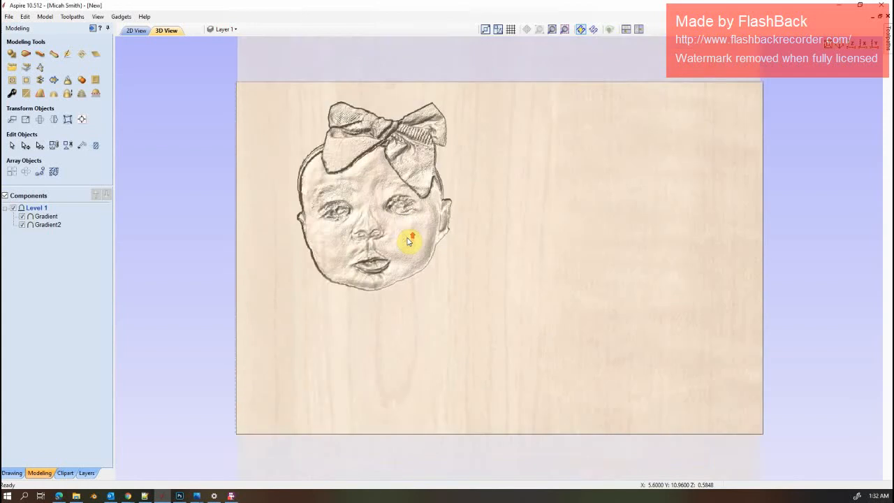
scroll(410, 241, up, 2)
middle_drag(423, 252, 596, 341)
scroll(497, 345, up, 2)
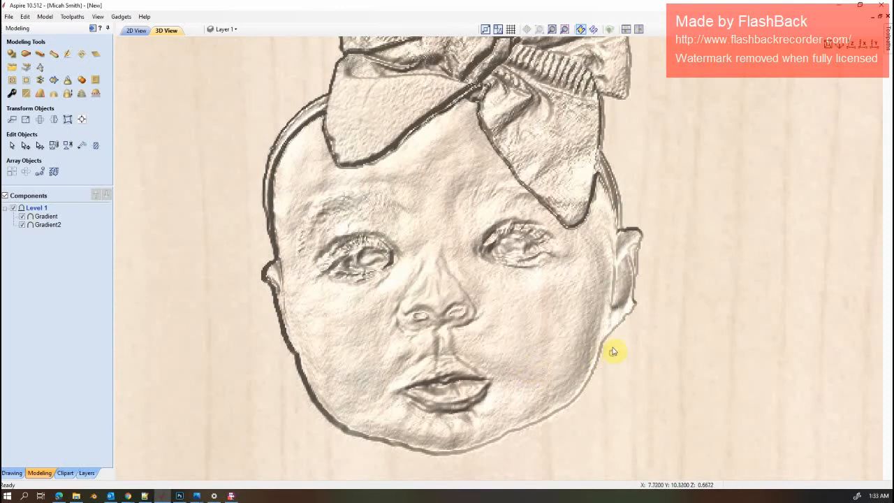
drag(613, 352, 475, 263)
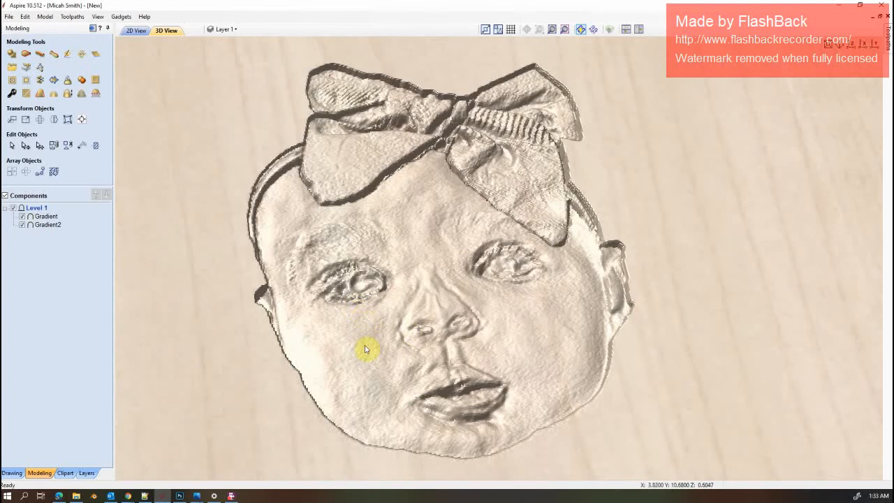
scroll(366, 350, up, 5)
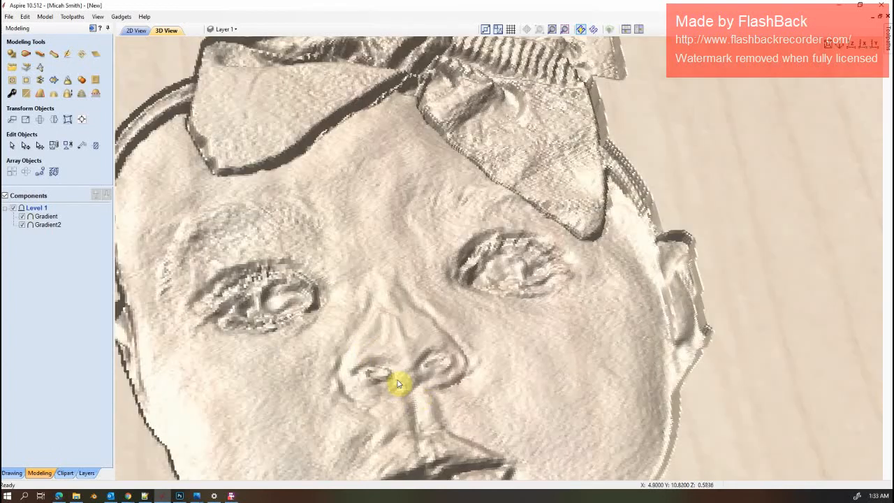
middle_drag(598, 378, 637, 275)
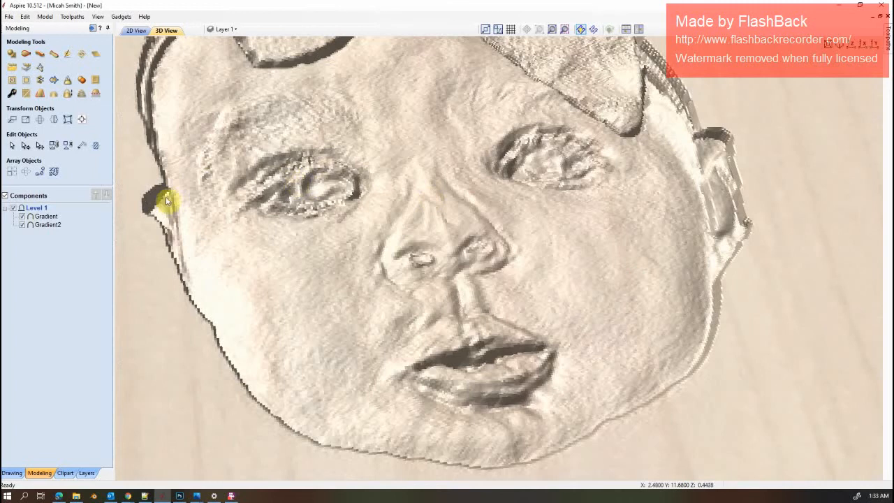
click(68, 58)
click(409, 294)
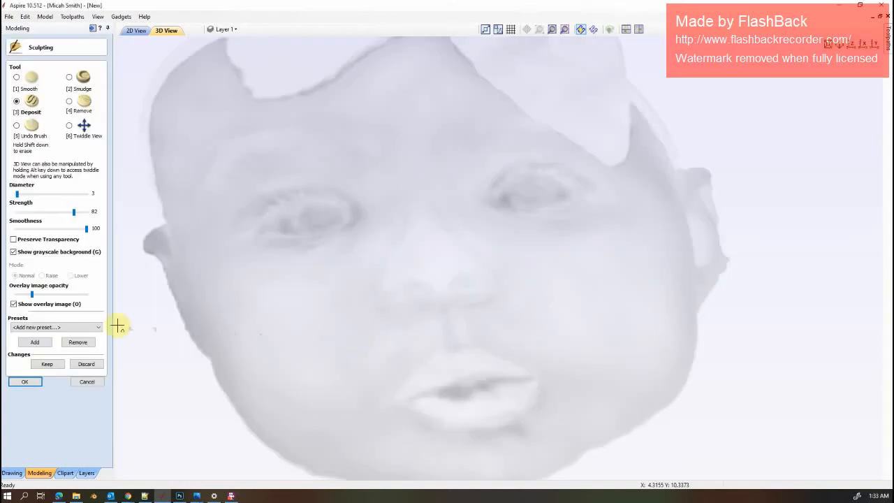
drag(31, 296, 58, 297)
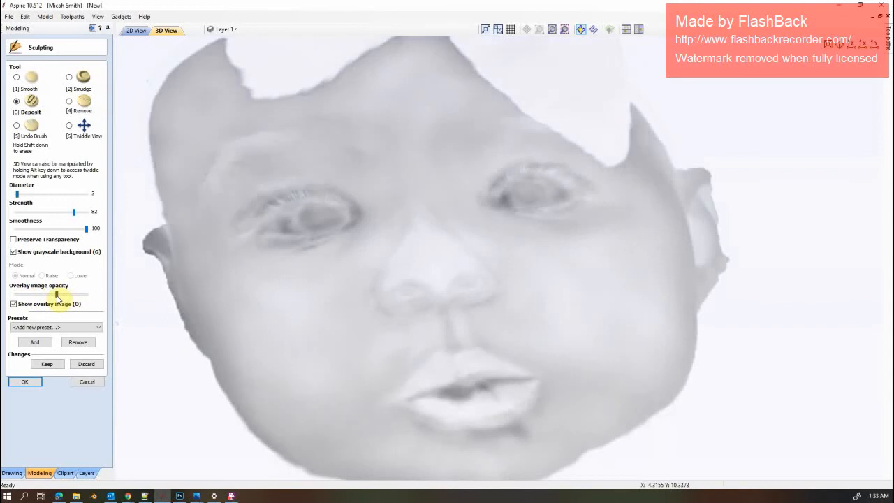
click(85, 382)
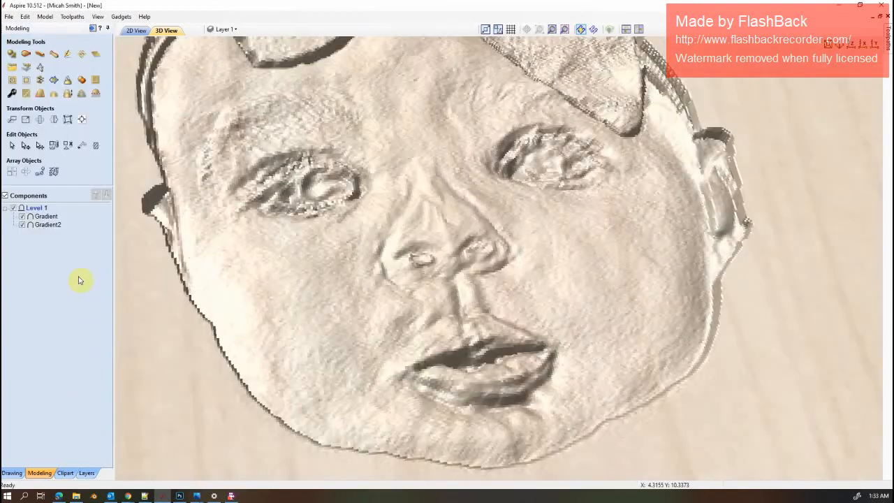
Compare the Gradient and Gradient2 components by selecting each in turn in the 3D and 2D views
click(46, 217)
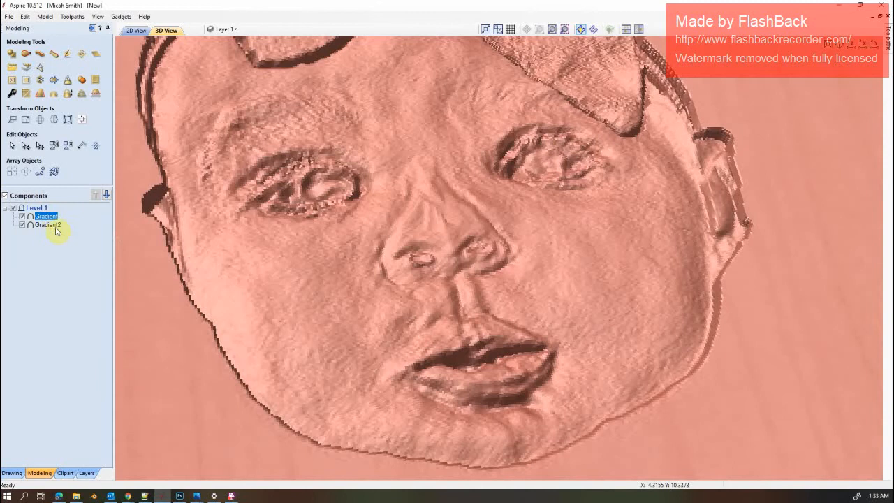
click(49, 225)
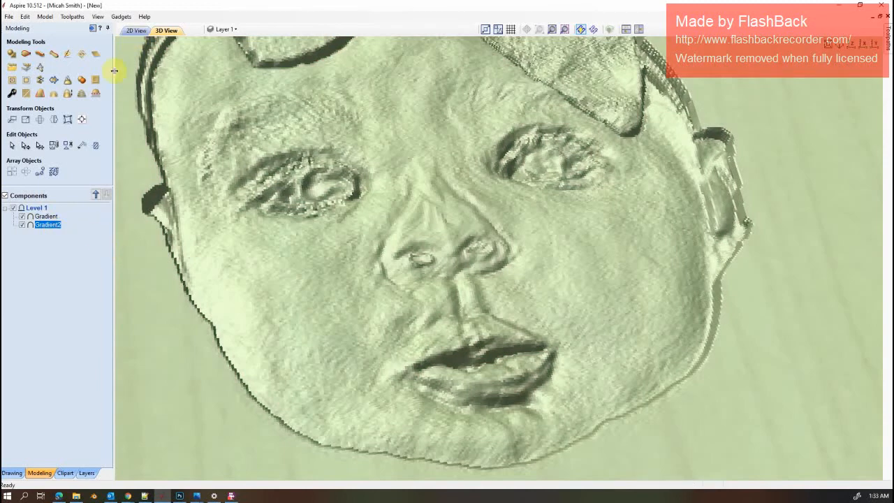
click(132, 30)
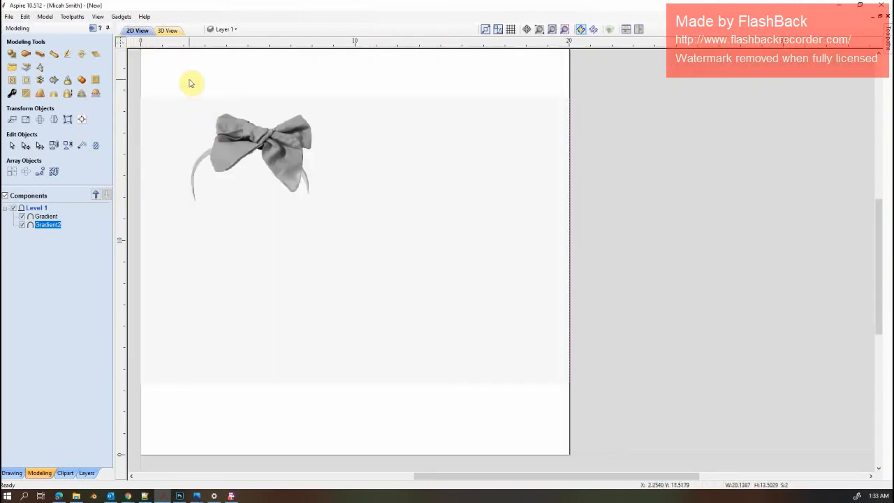
click(52, 218)
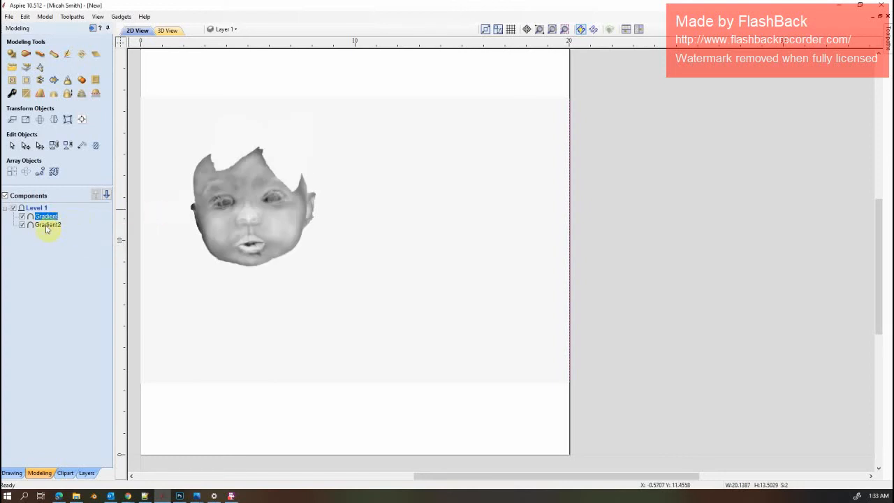
click(49, 224)
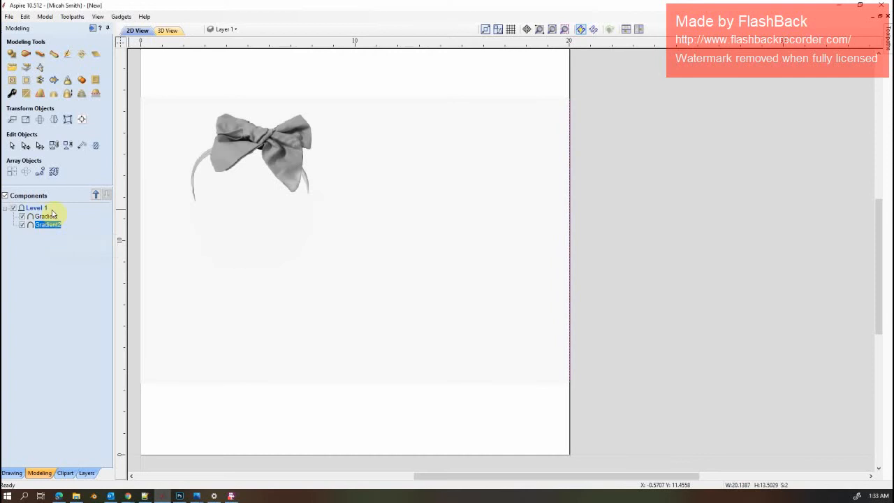
click(48, 217)
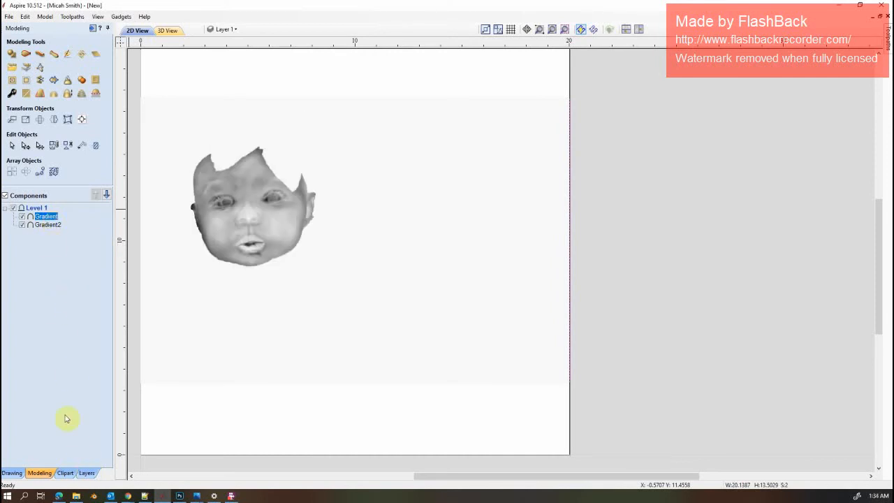
Make Layer 1 the active layer and apply Show Only This to it
click(87, 473)
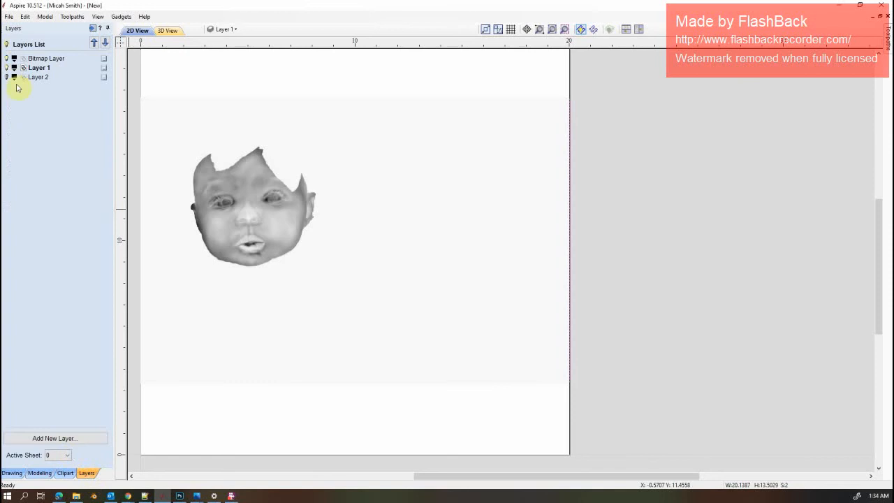
double_click(38, 68)
right_click(24, 69)
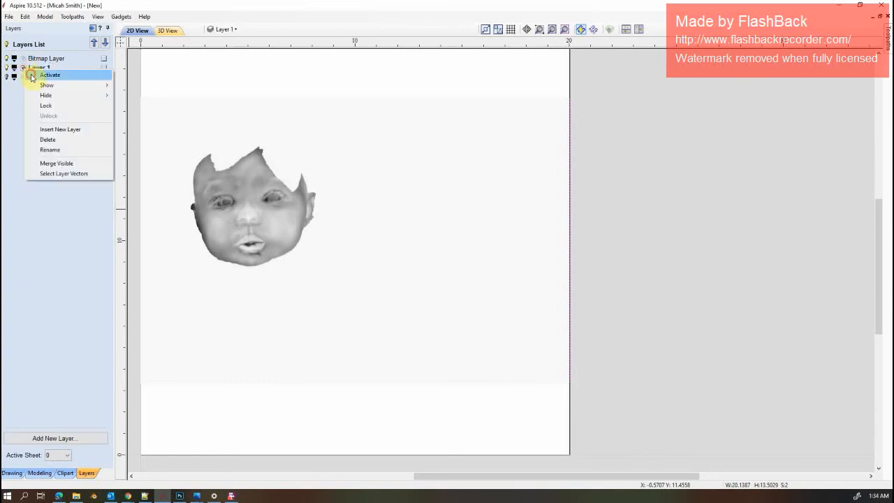
click(30, 74)
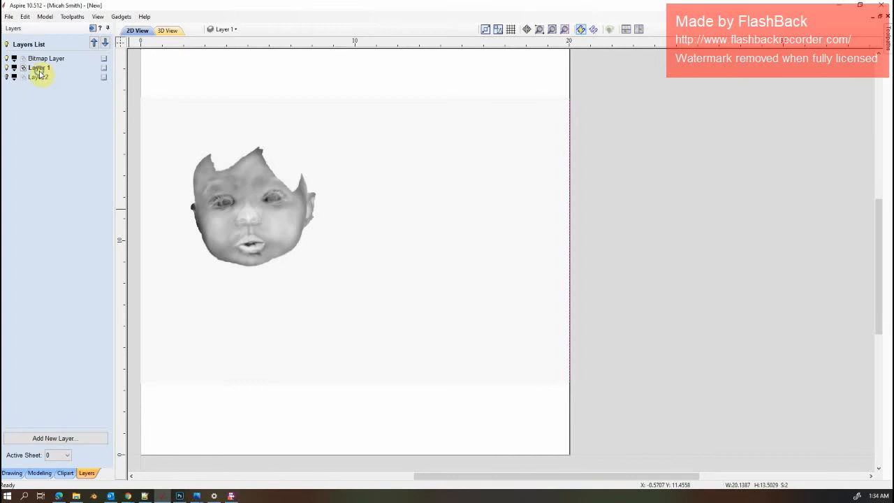
right_click(39, 74)
right_click(39, 70)
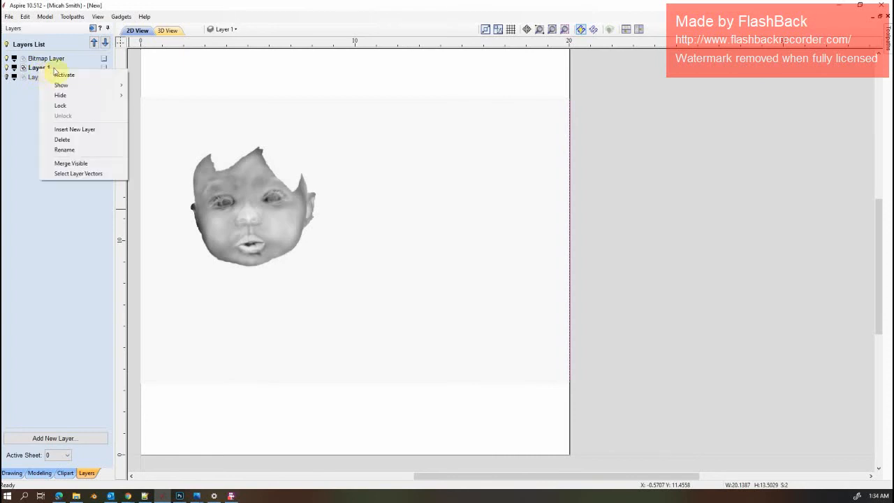
mouse_move(84, 86)
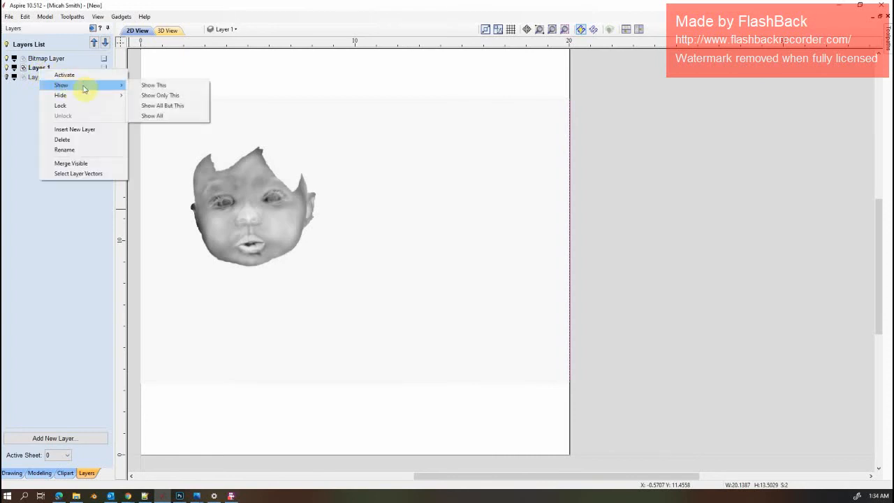
click(154, 94)
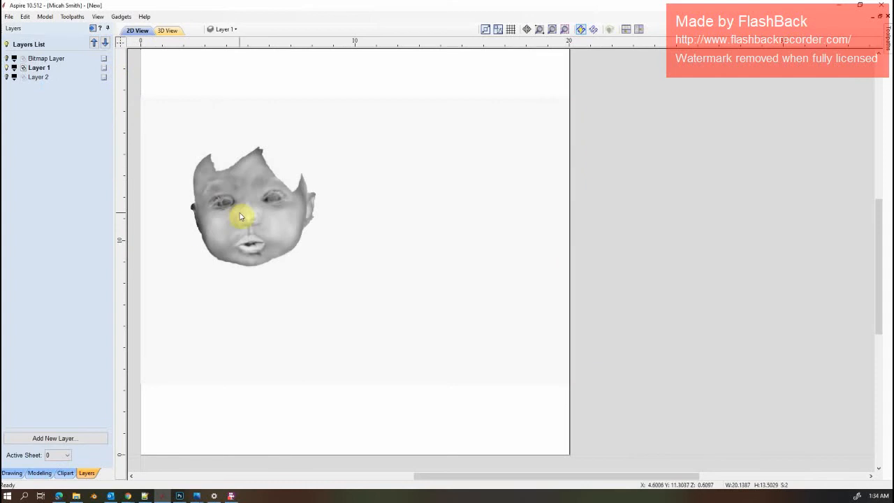
Select the face component in the 2D drawing, and then only the Gradient component in the component list
click(12, 473)
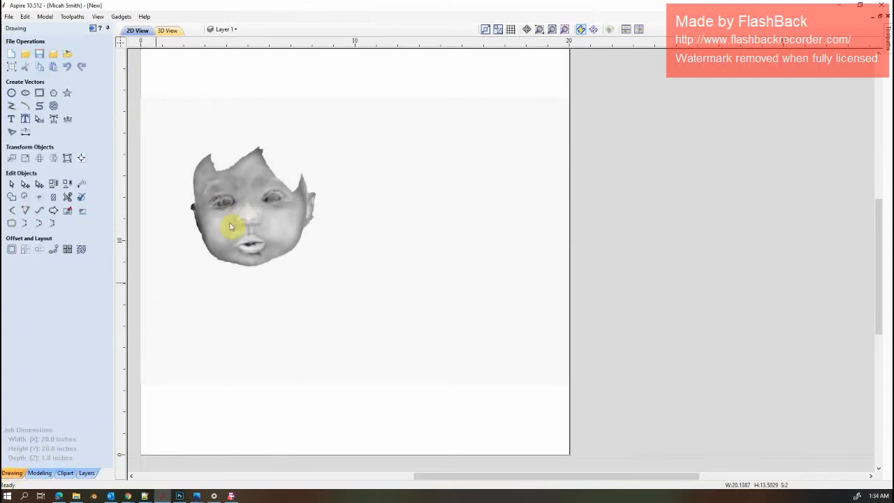
click(249, 199)
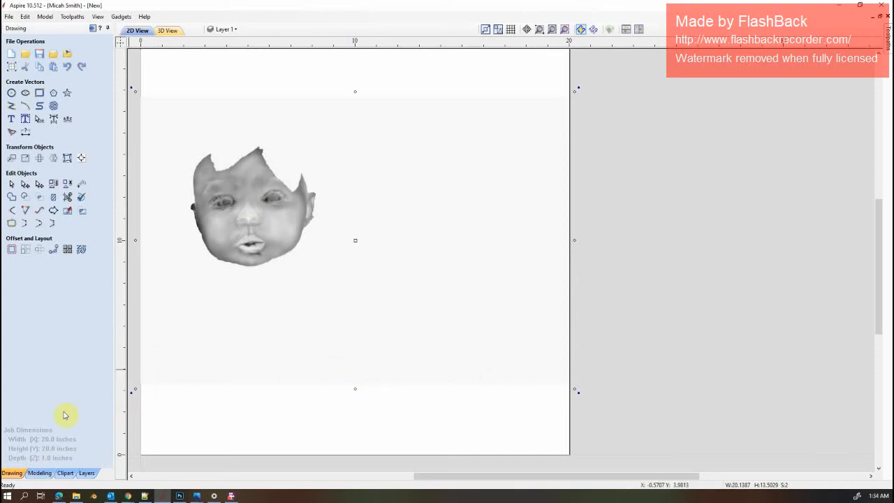
click(40, 473)
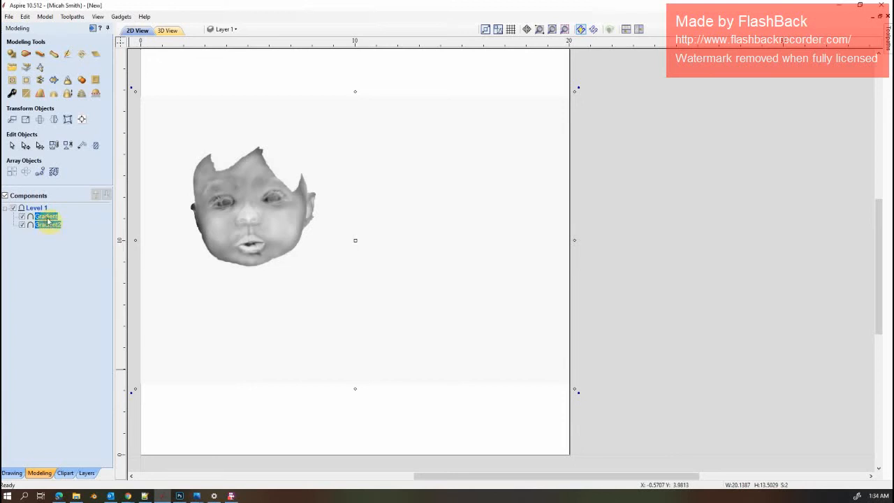
click(48, 225)
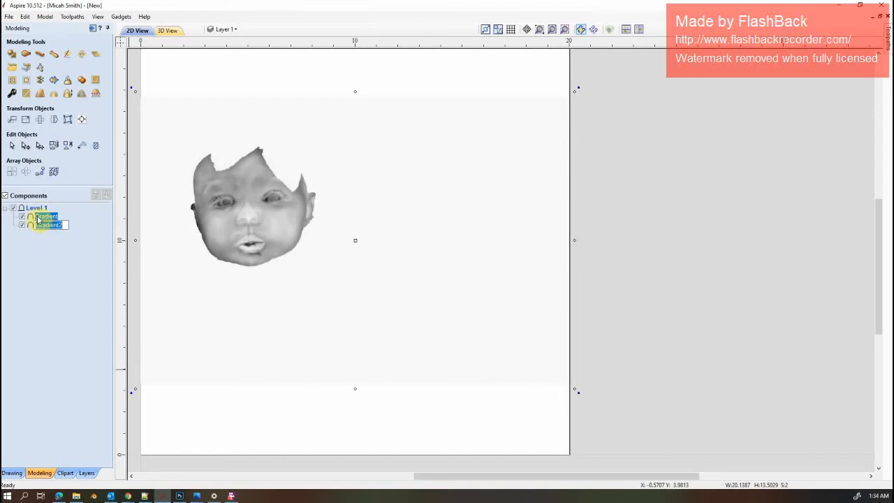
key(Return)
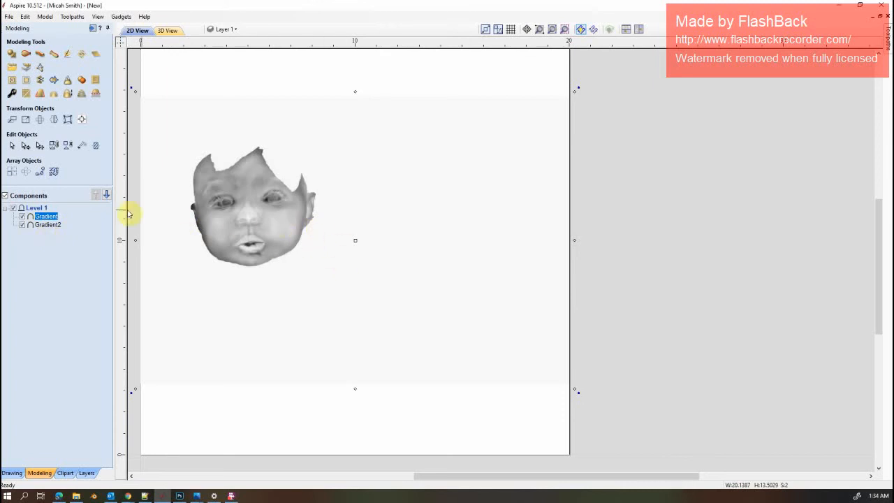
Open the Gradient component in the Sculpting tool, increase the overlay image opacity, and examine the face relief up close
click(68, 56)
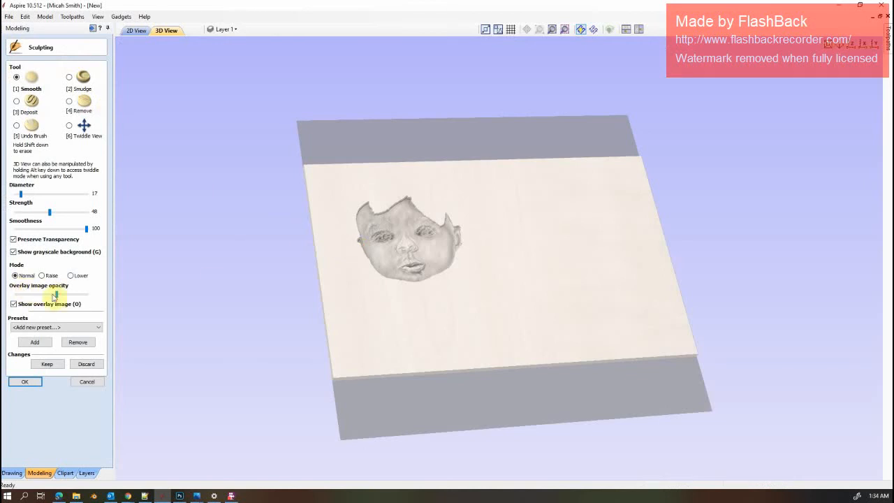
mouse_move(57, 294)
mouse_down()
mouse_move(35, 295)
mouse_move(104, 299)
mouse_move(47, 299)
mouse_move(84, 296)
mouse_move(51, 299)
mouse_move(76, 301)
mouse_move(65, 297)
mouse_up()
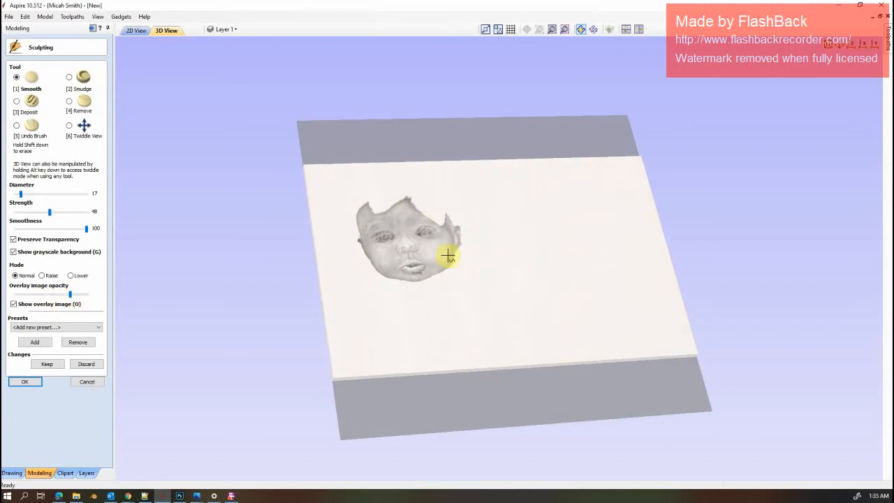
scroll(419, 256, up, 5)
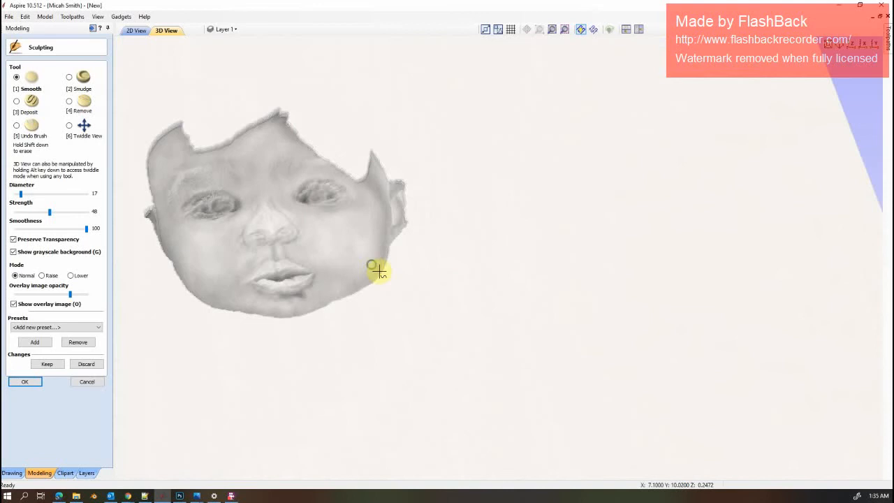
middle_drag(379, 271, 525, 323)
scroll(384, 319, up, 3)
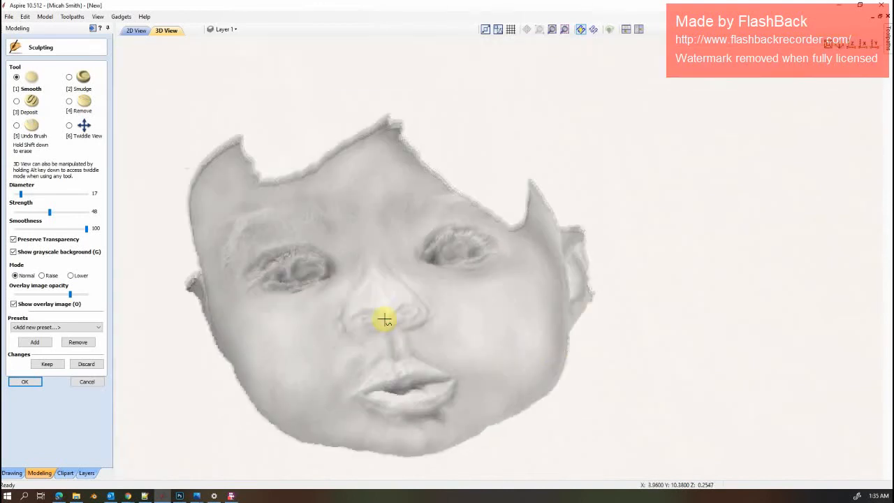
middle_drag(509, 370, 563, 339)
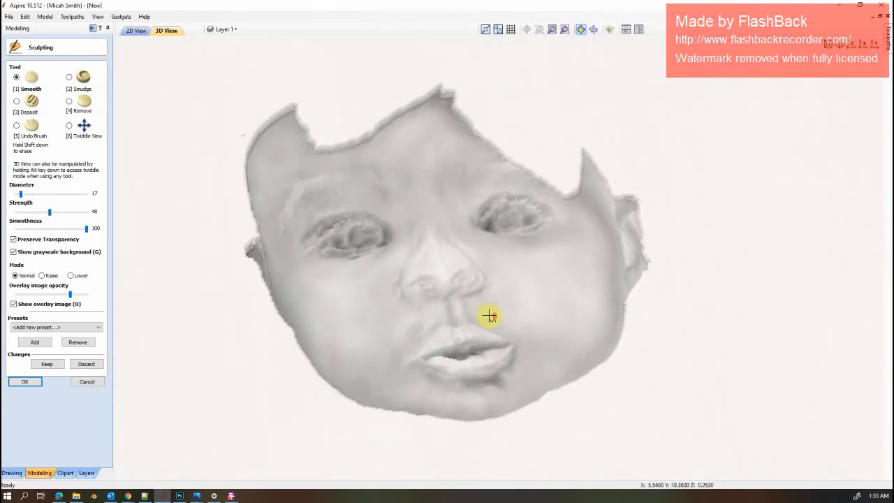
scroll(489, 316, up, 2)
mouse_move(432, 319)
alt+mouse_down()
mouse_move(575, 256)
mouse_move(573, 241)
mouse_move(554, 234)
mouse_move(503, 244)
mouse_move(434, 298)
mouse_move(482, 307)
alt+mouse_up()
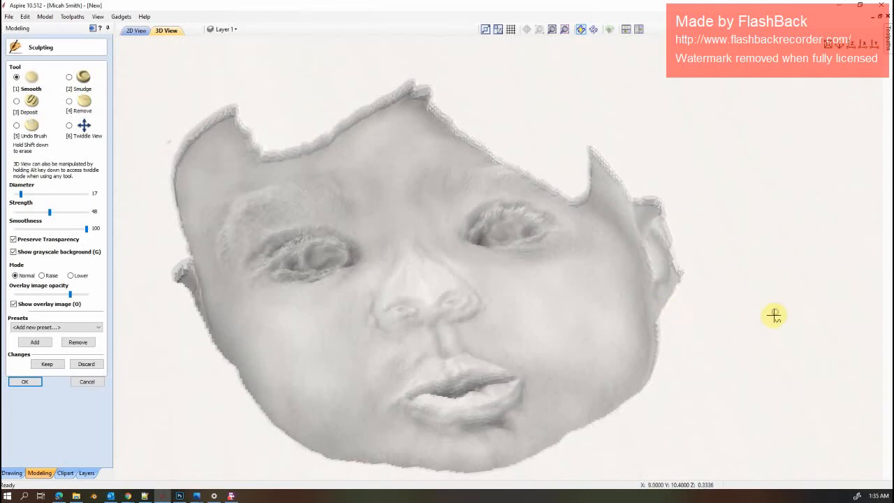
alt+drag(774, 314, 798, 340)
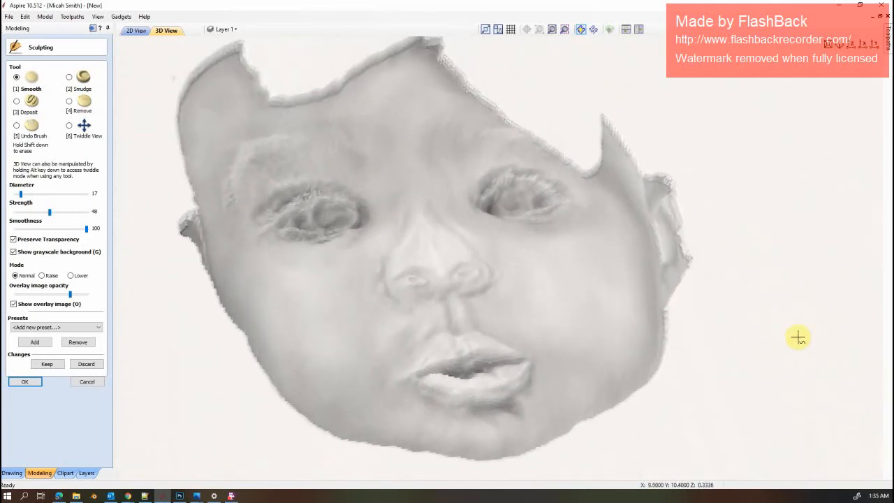
Launch a second Aspire 10.5 window and create a single-sided job 20 x 20 inches and 1 inch thick
right_click(165, 497)
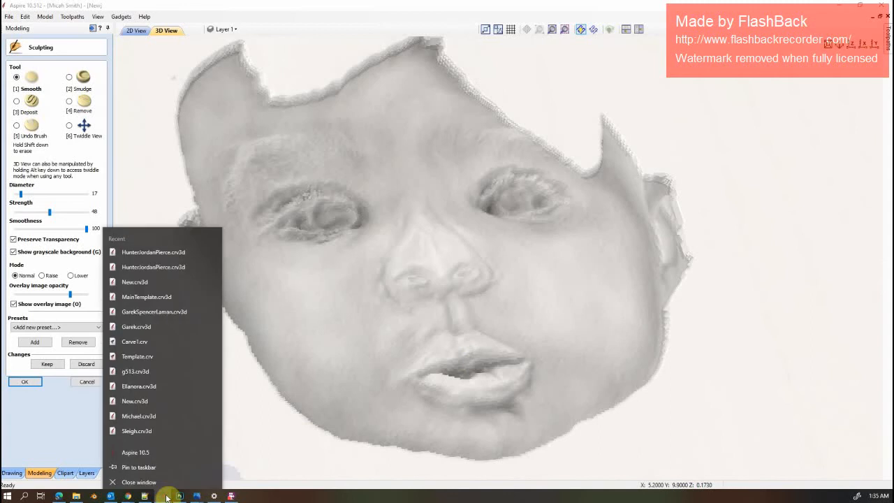
click(151, 450)
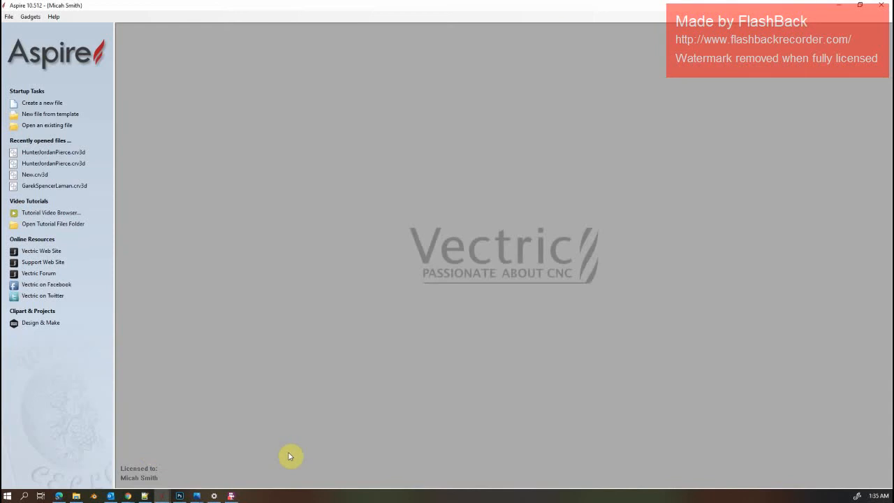
click(51, 103)
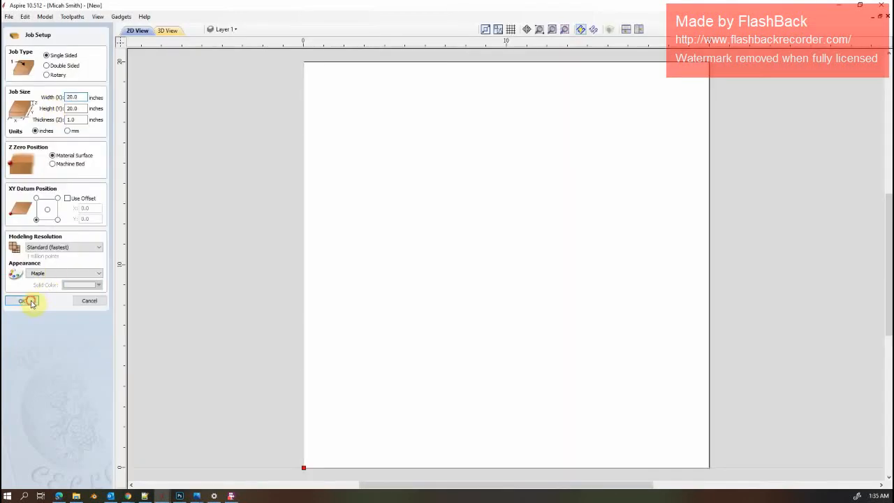
click(23, 301)
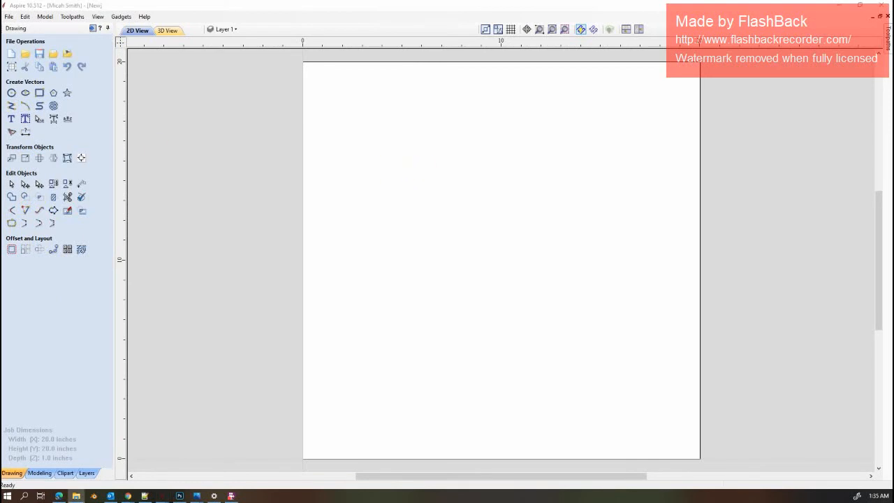
Import Gradient.jpg from the 3d folder into the new job and centre it on the material
drag(0, 151, 687, 181)
drag(506, 357, 489, 160)
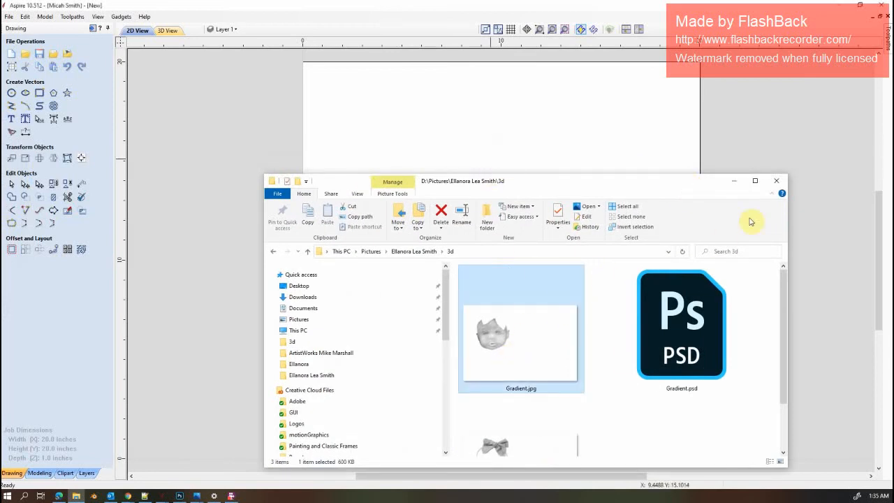
click(734, 182)
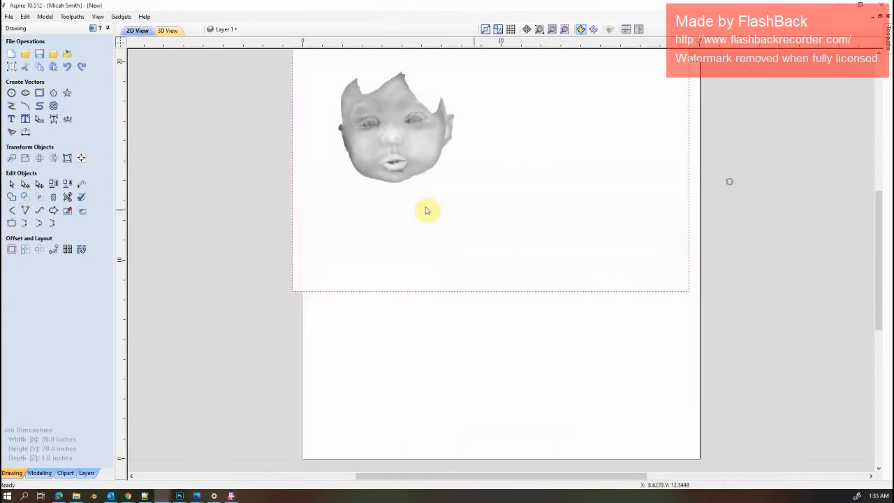
click(81, 157)
click(56, 79)
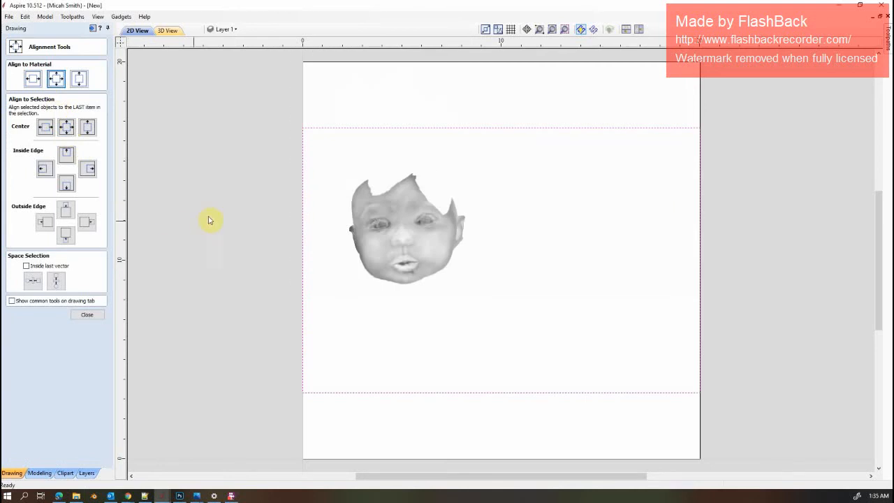
click(86, 315)
Create a 3D component from the imported Gradient.jpg face bitmap
scroll(367, 243, up, 2)
scroll(381, 234, up, 1)
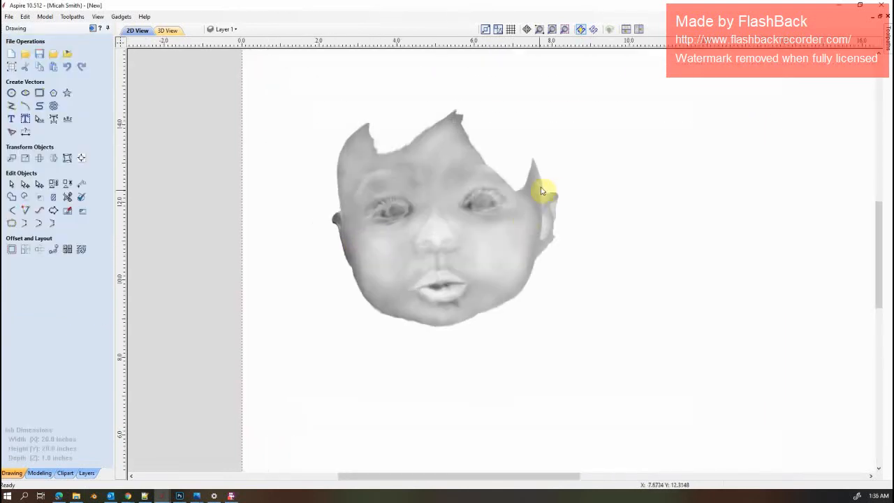
scroll(555, 194, up, 1)
scroll(481, 189, up, 1)
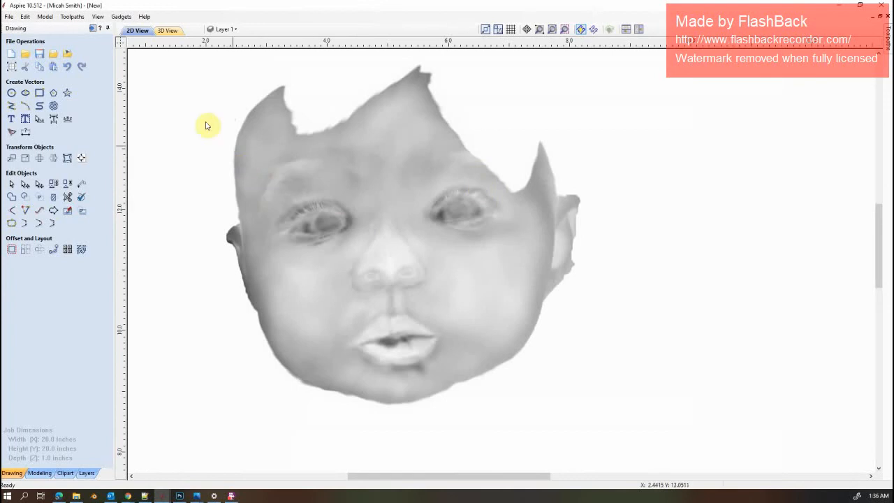
scroll(300, 214, down, 4)
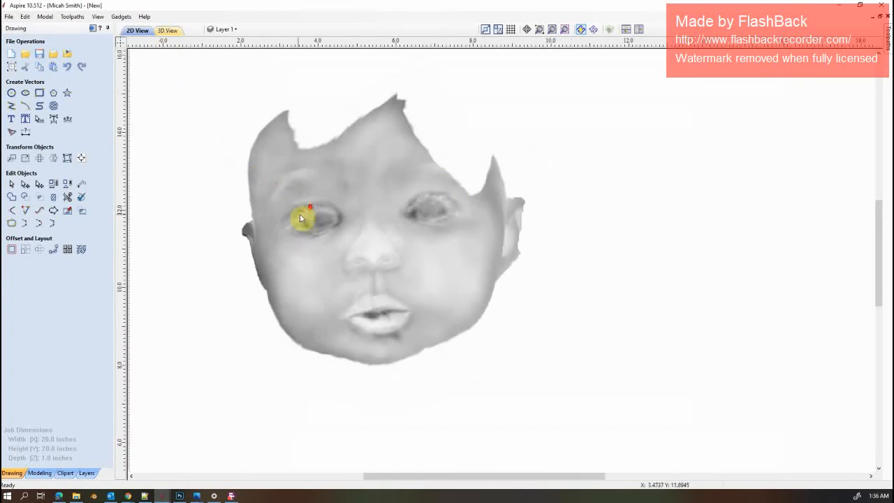
click(307, 220)
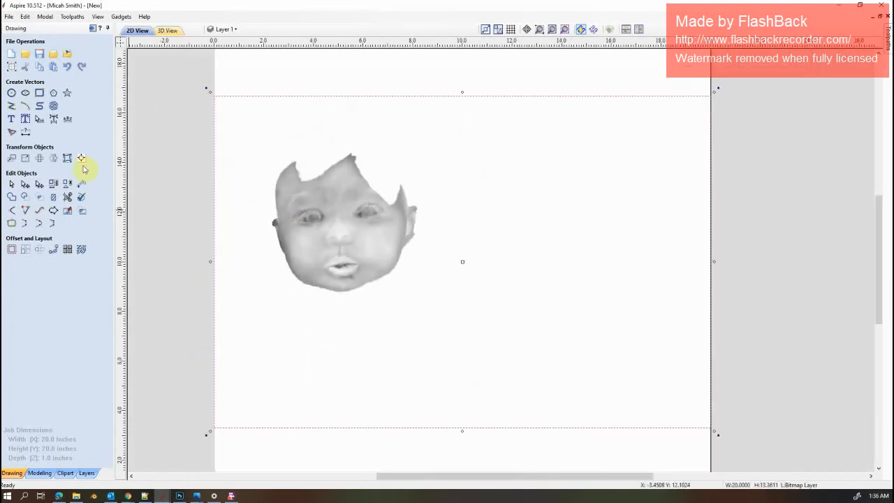
click(39, 473)
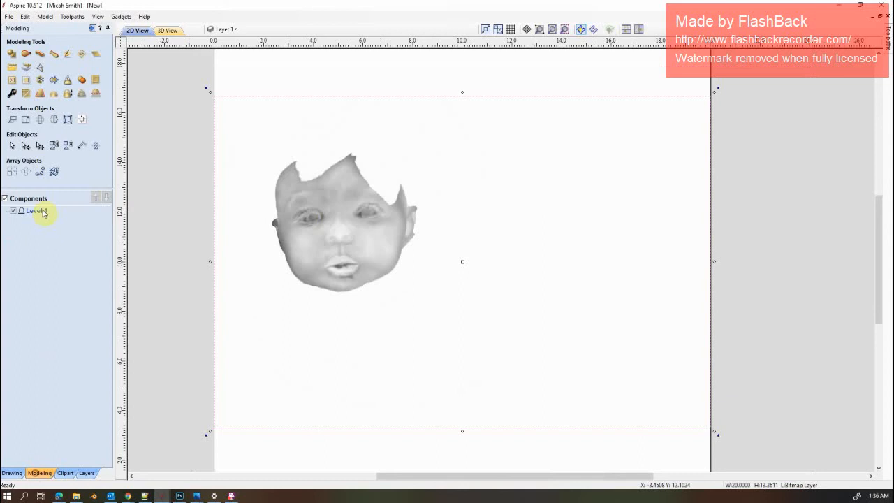
click(26, 69)
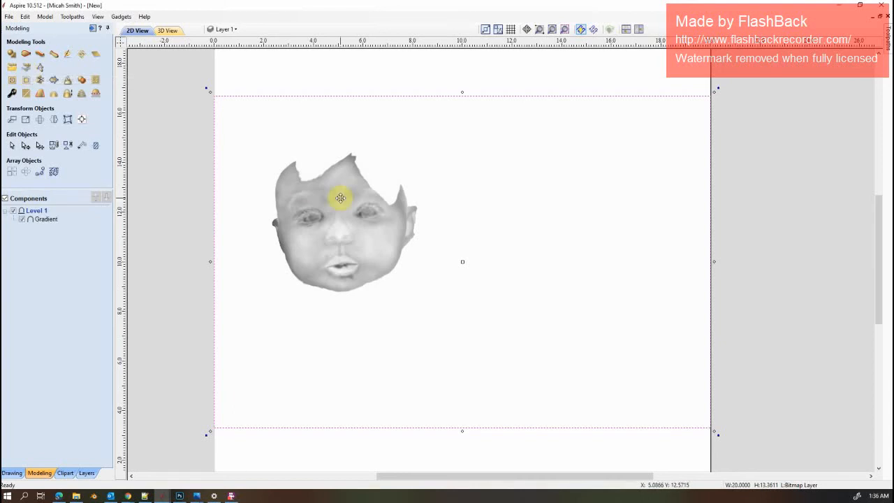
Examine the new face relief in the 3D view, up close and at an angle
click(167, 30)
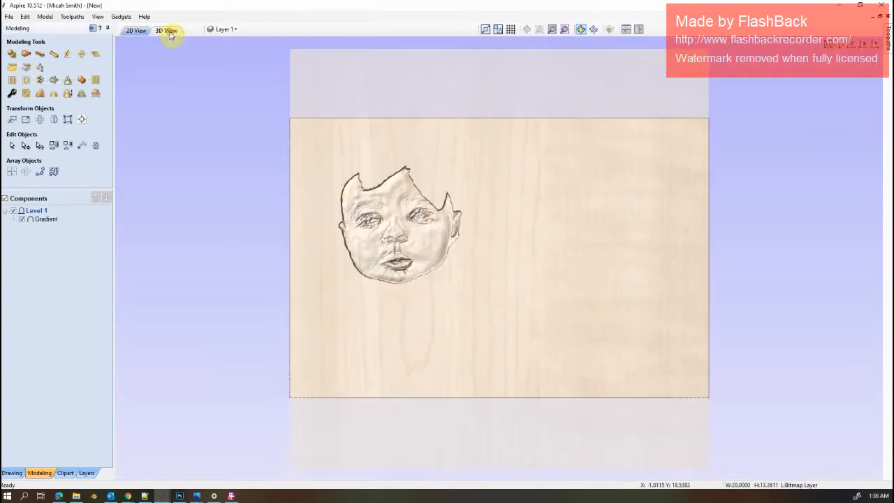
scroll(381, 230, up, 2)
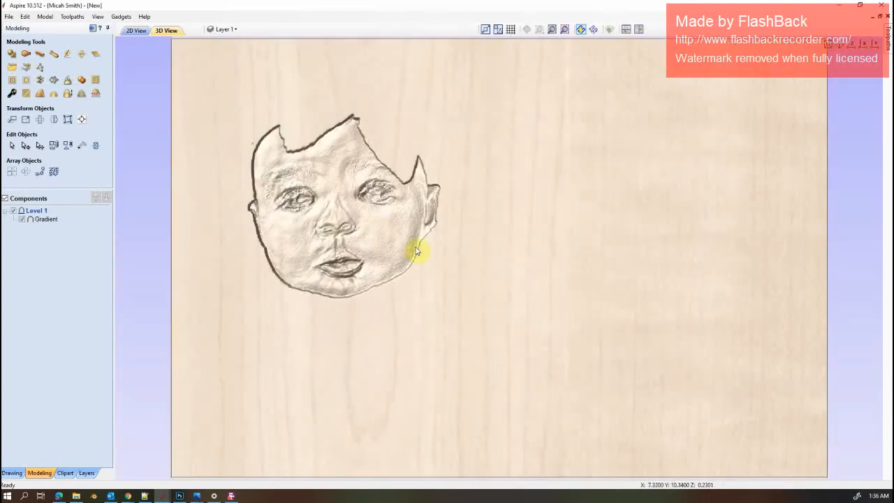
middle_drag(433, 249, 557, 345)
scroll(439, 304, up, 2)
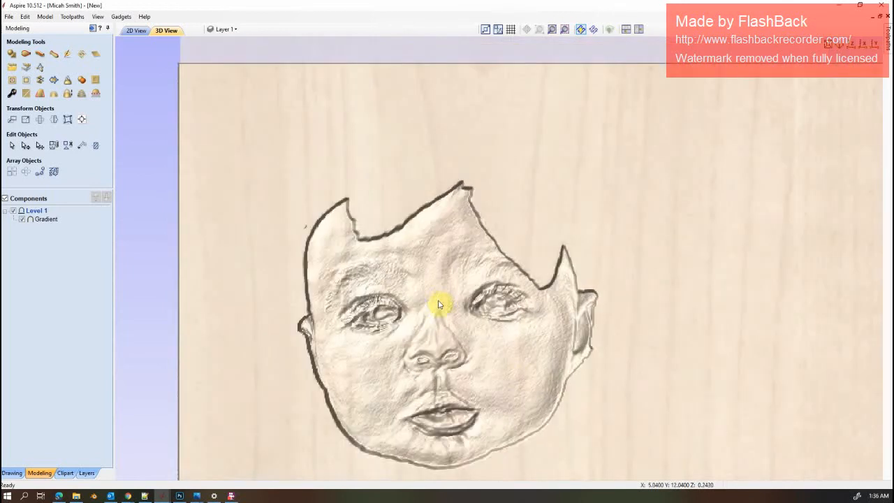
drag(519, 345, 477, 392)
scroll(466, 423, up, 2)
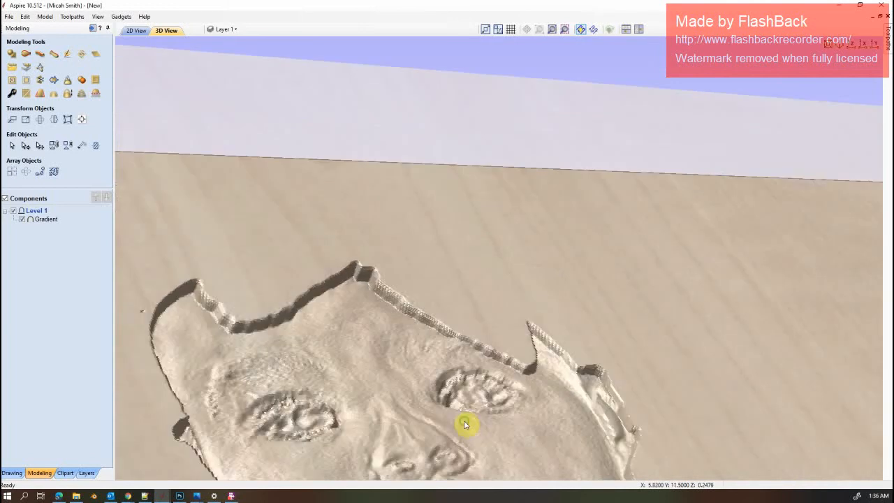
Start a new job, discarding the unsaved changes to the face relief job
drag(466, 423, 451, 334)
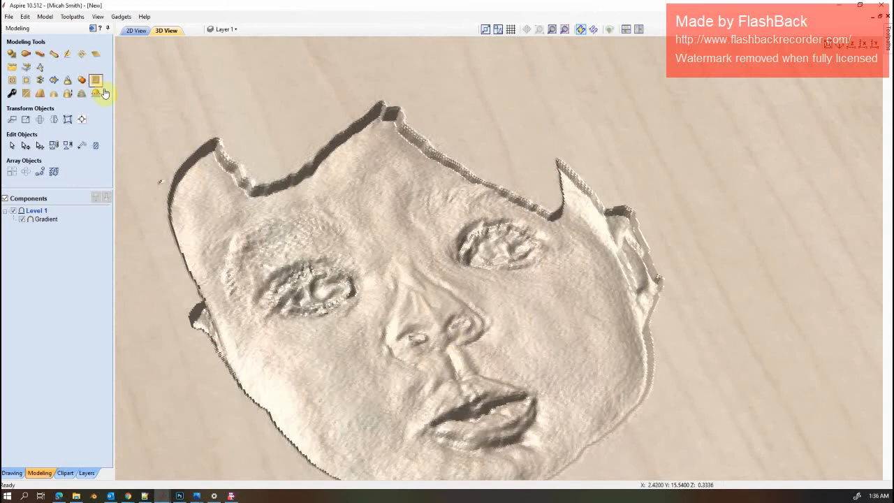
click(17, 475)
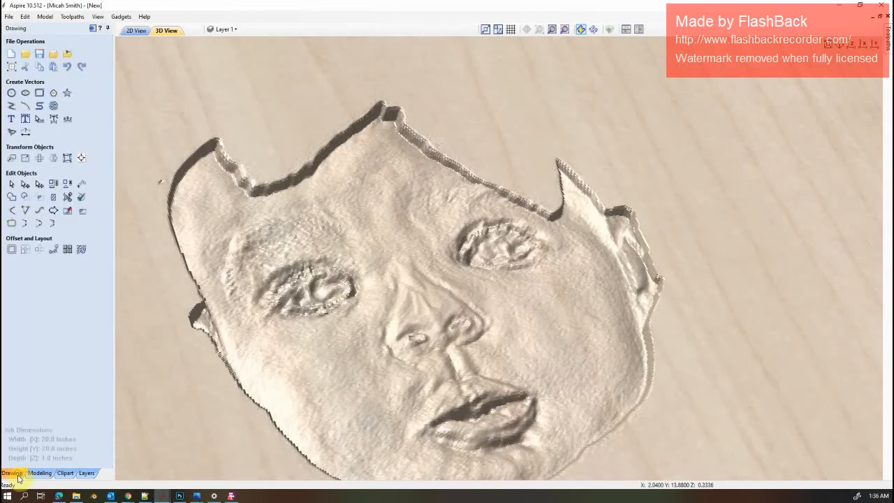
click(9, 16)
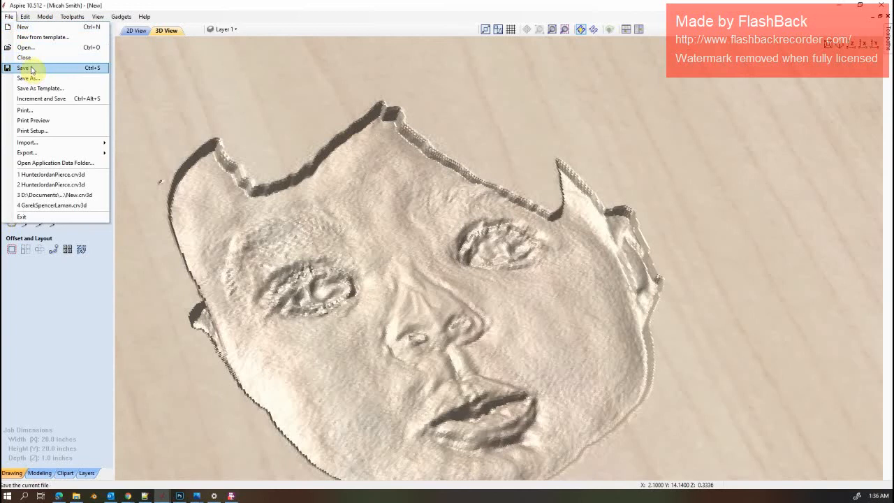
click(28, 27)
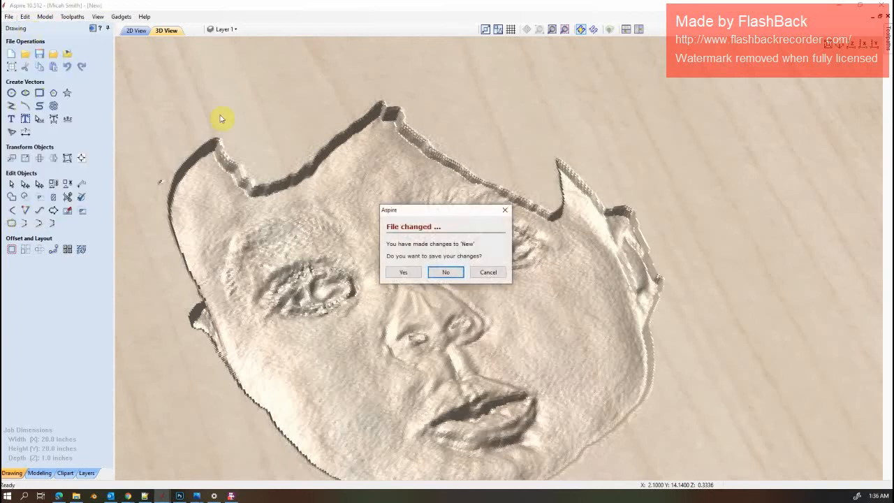
click(450, 274)
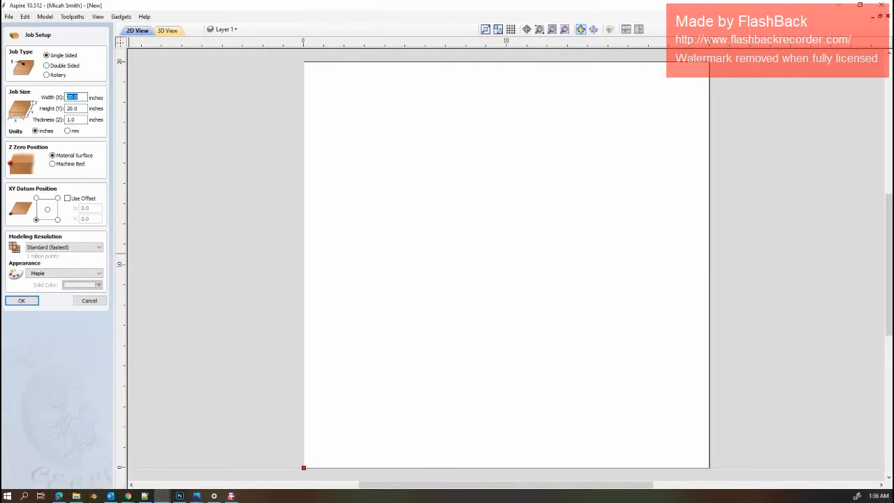
Import the original colour baby photo from its pictures folder into a new single-sided job 20 x 20 inches and 1 inch thick
key(alt+Tab)
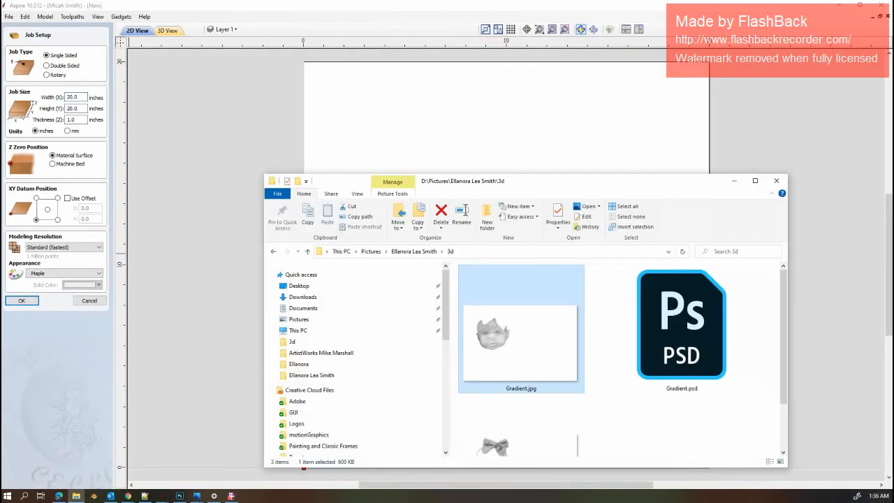
click(301, 375)
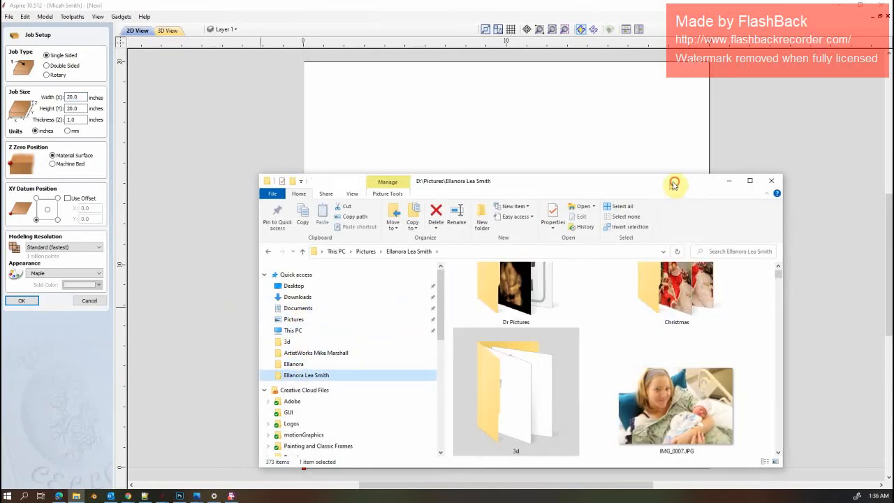
drag(673, 179, 0, 123)
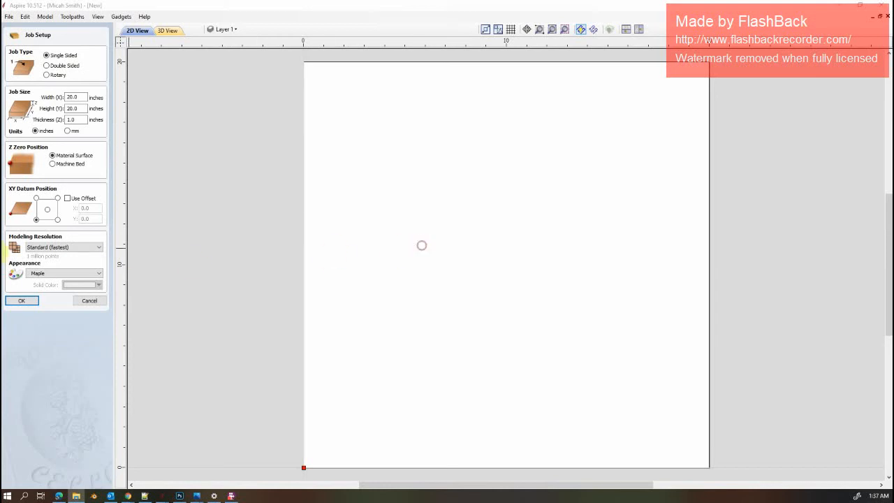
drag(3, 284, 479, 274)
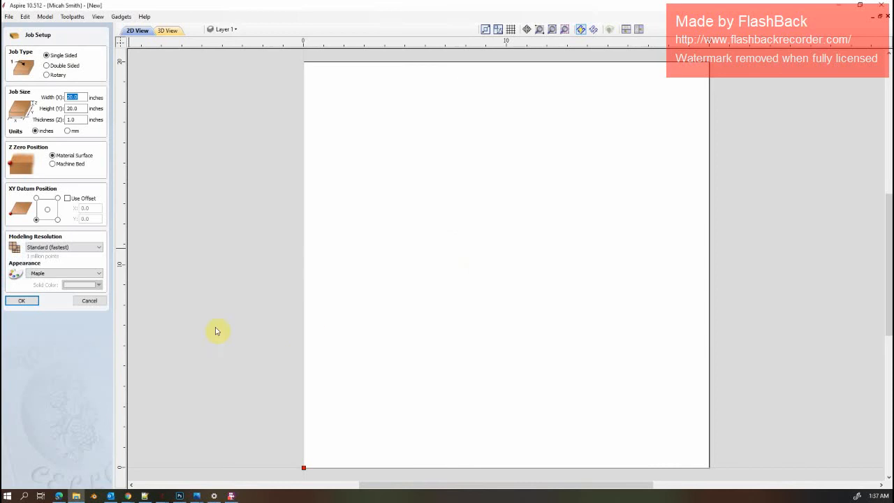
click(21, 301)
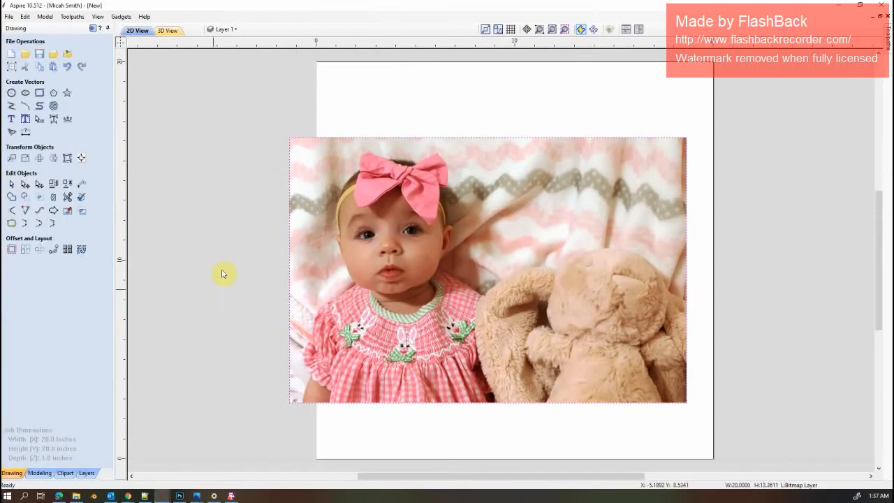
Open the alignment tools for the imported baby photo
click(81, 158)
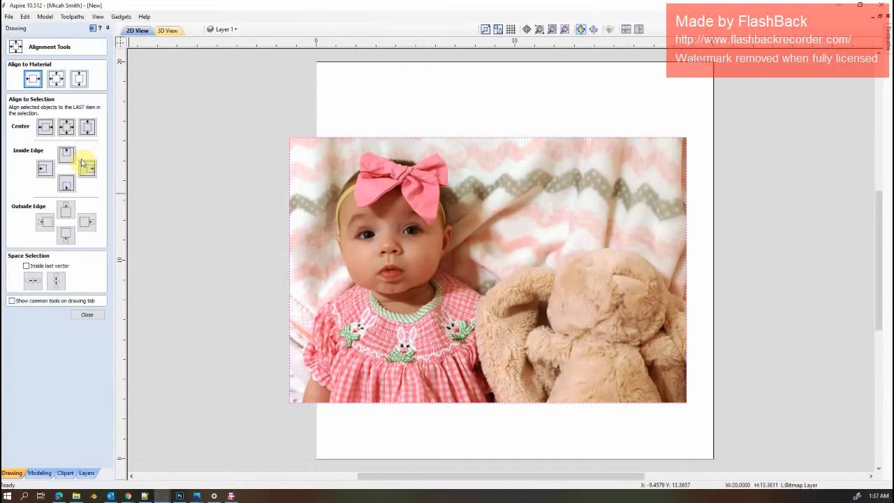
Center the baby photo both horizontally and vertically in the material and finish the alignment
click(59, 79)
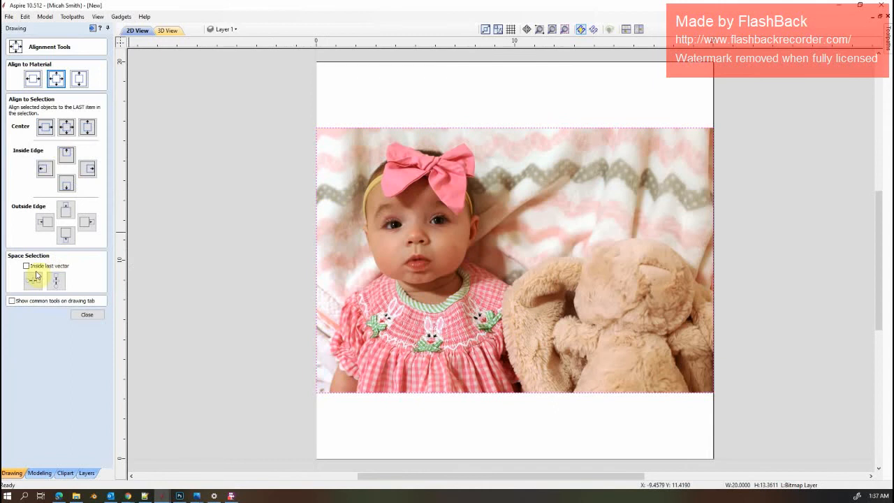
click(86, 314)
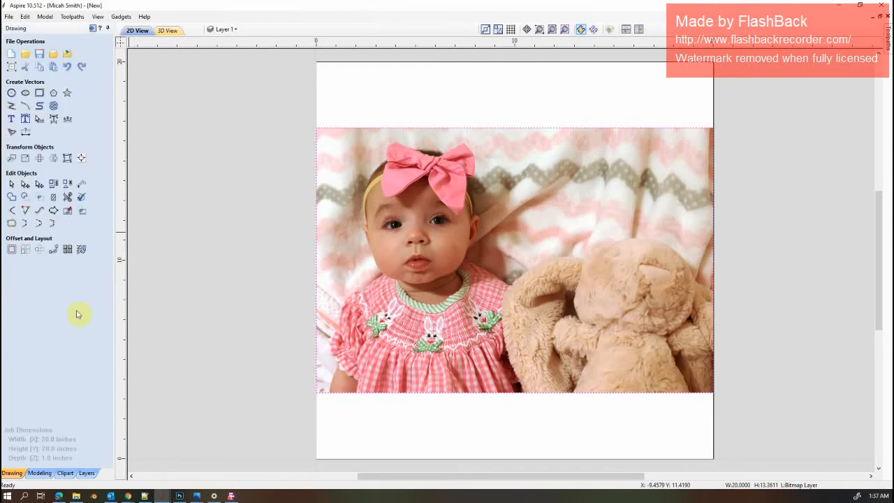
scroll(376, 239, up, 2)
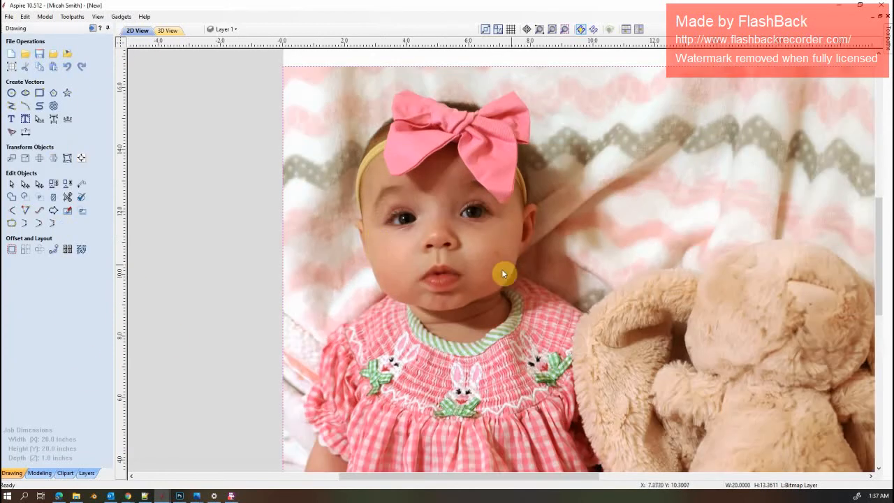
Create a 3D component from the selected baby photo and display it in the 3D view
click(39, 473)
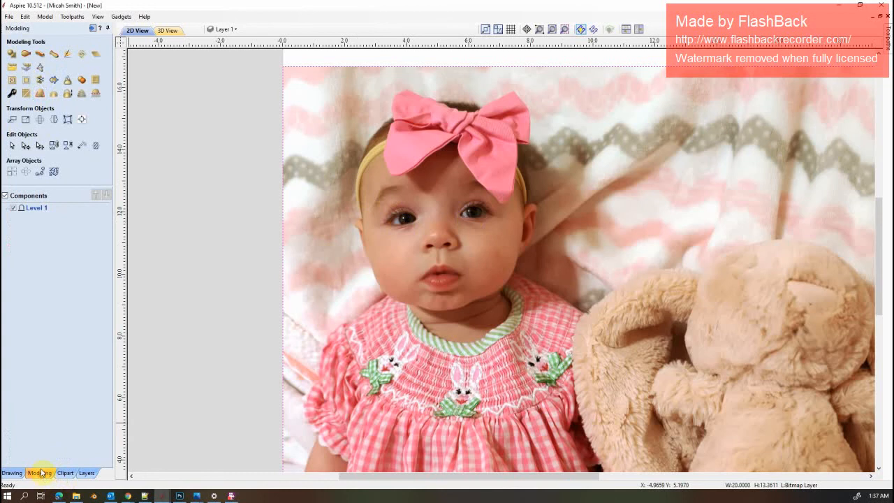
click(25, 68)
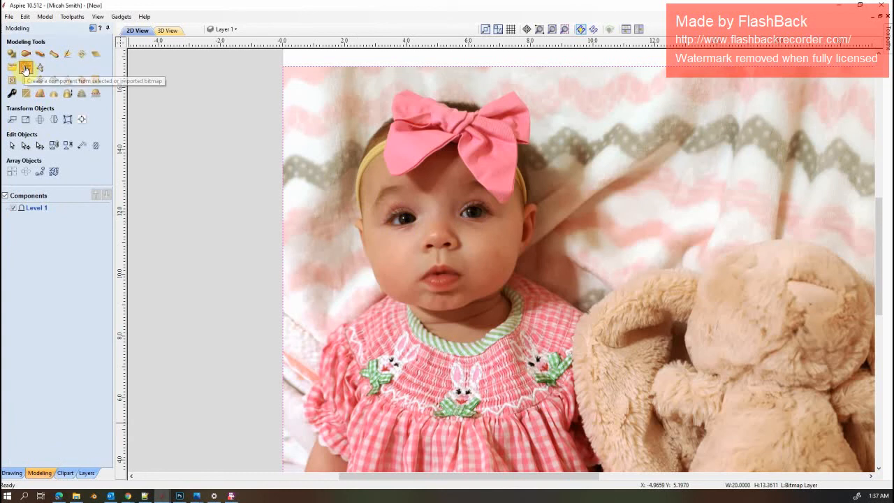
click(168, 30)
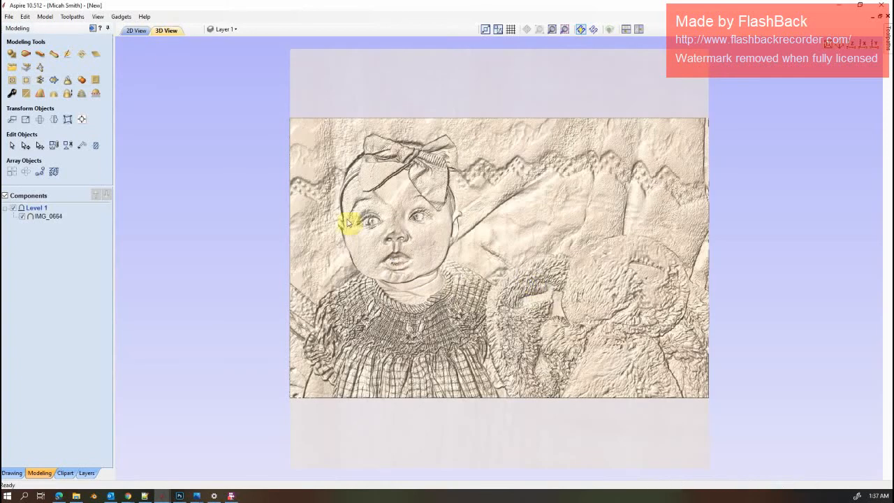
Examine the photo-generated relief from several angles, checking the depth and detail of the baby's face, bow and headband
drag(576, 239, 360, 241)
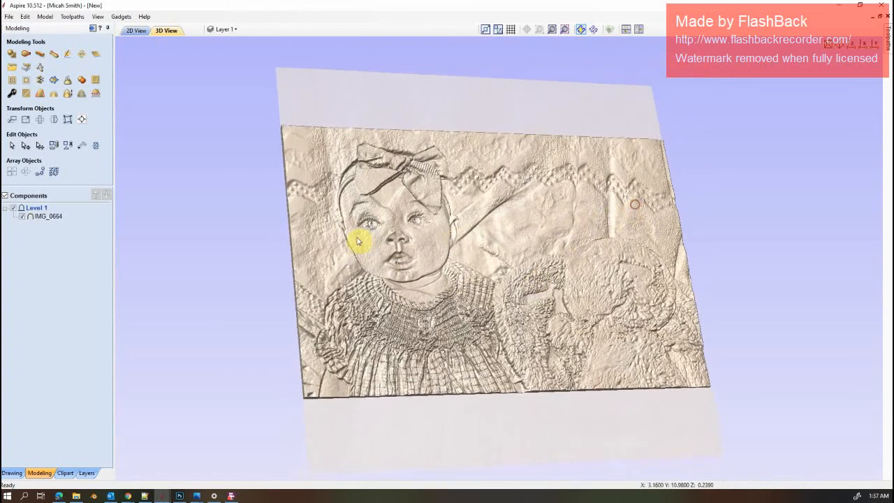
scroll(360, 236, up, 5)
middle_drag(518, 262, 578, 289)
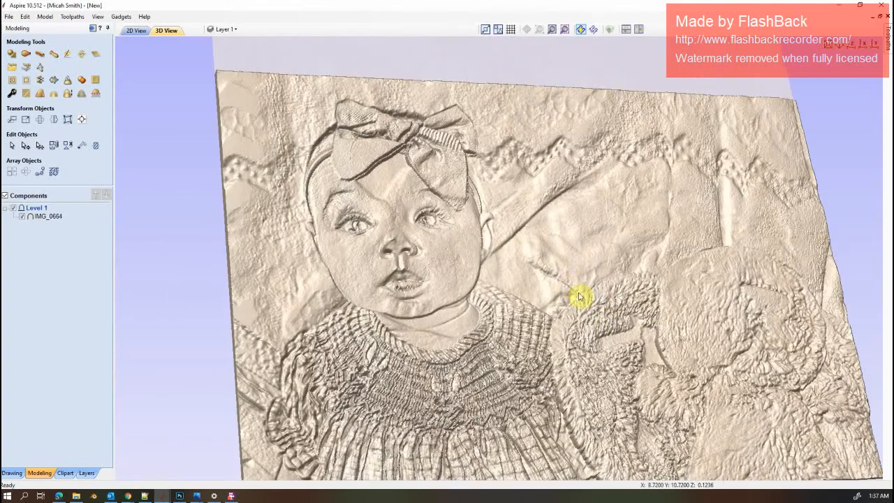
middle_drag(421, 211, 513, 272)
scroll(499, 272, up, 4)
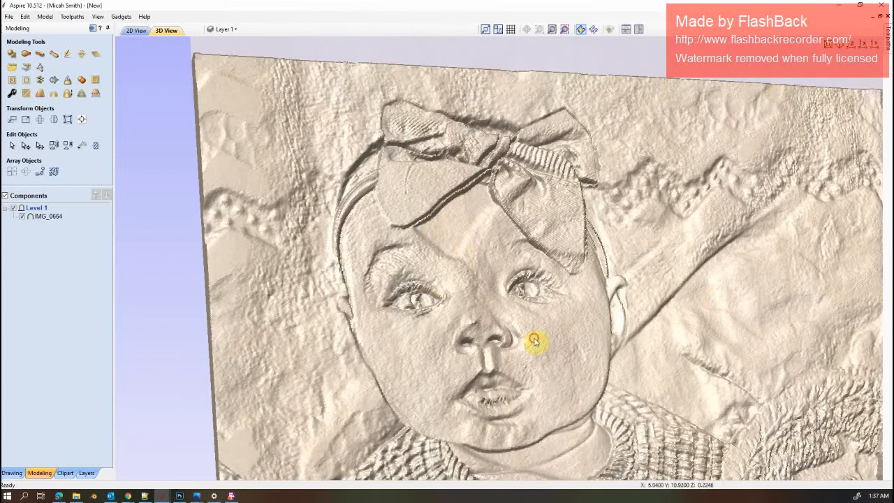
drag(535, 342, 479, 224)
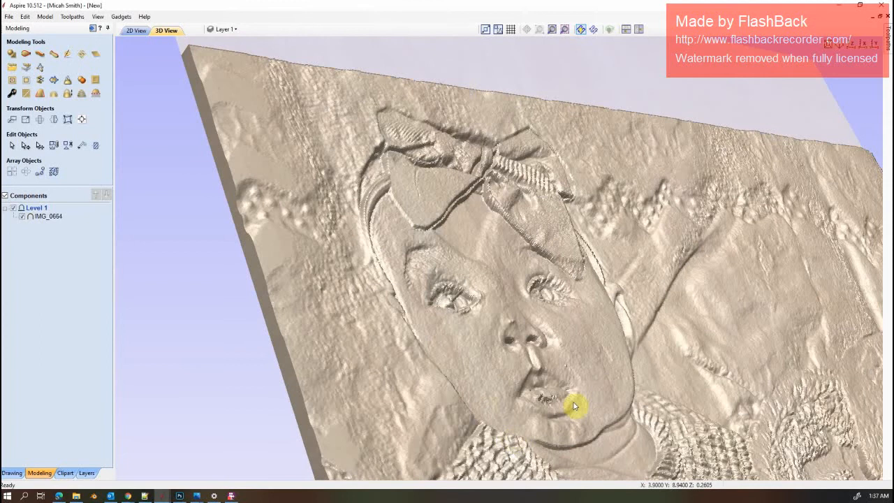
drag(609, 329, 631, 285)
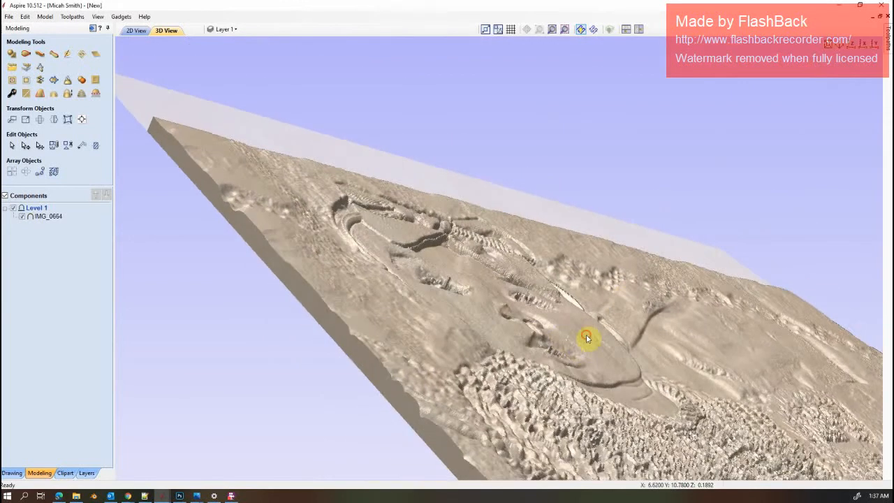
drag(587, 339, 580, 209)
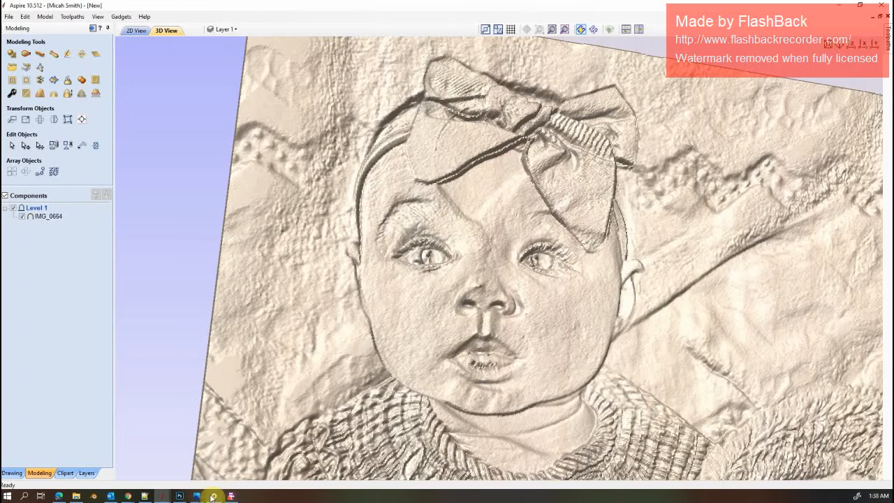
Switch to the other Aspire window with the sculpted face and view the grayscale face model
mouse_move(165, 499)
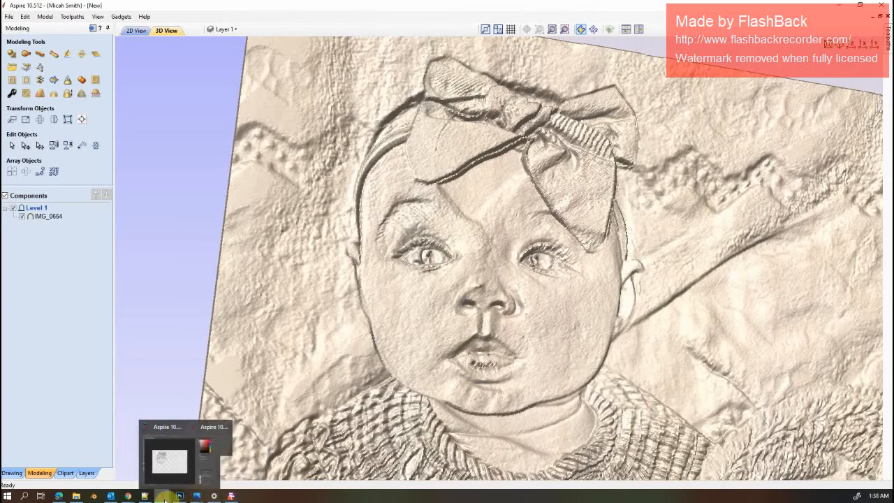
click(153, 473)
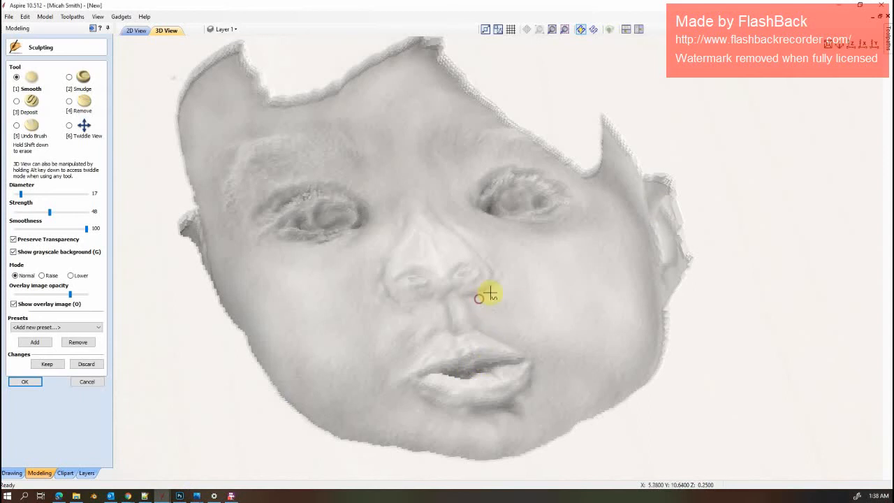
alt+drag(491, 293, 508, 257)
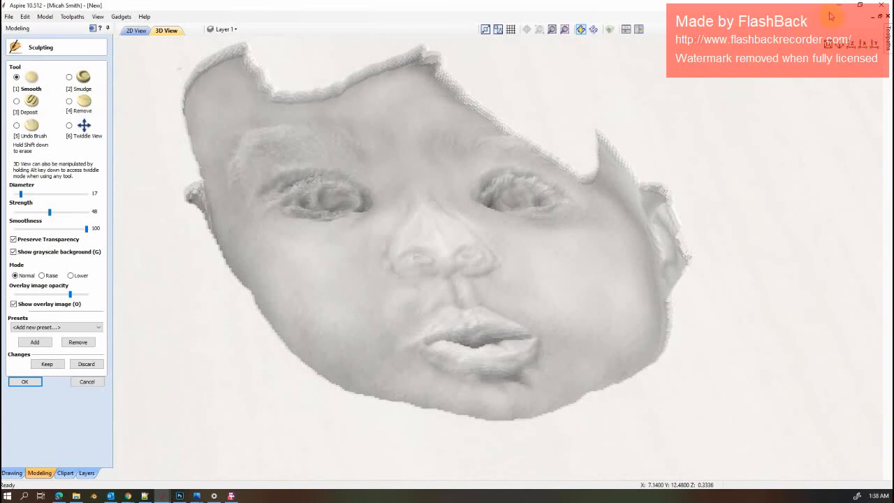
Restore both Aspire windows to a smaller size and place them side by side for comparison
click(856, 7)
drag(570, 37, 798, 15)
click(429, 11)
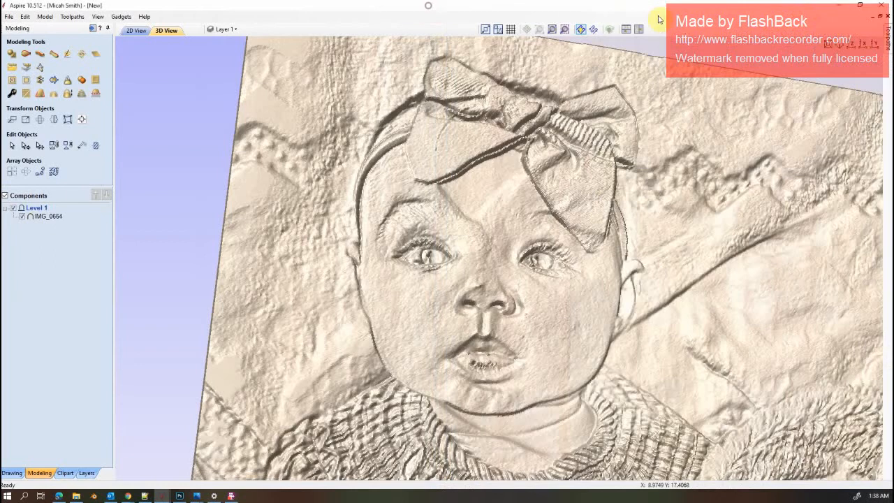
click(860, 5)
drag(374, 43, 356, 9)
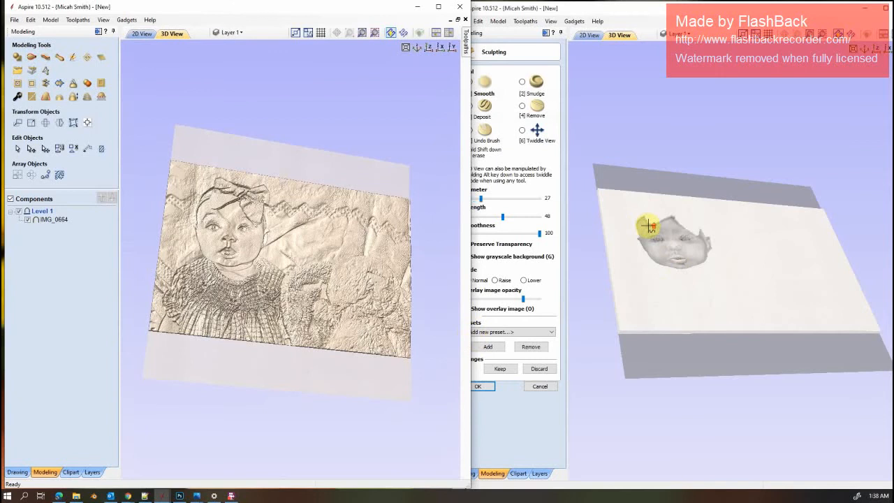
Compare the hand-sculpted face with the photo-generated relief close up, examining the eyes, nose and mouth
click(659, 141)
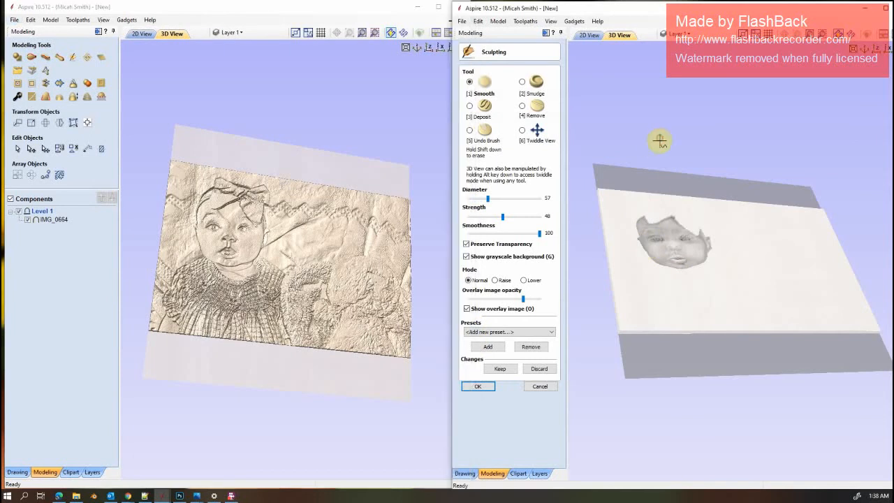
scroll(640, 246, up, 3)
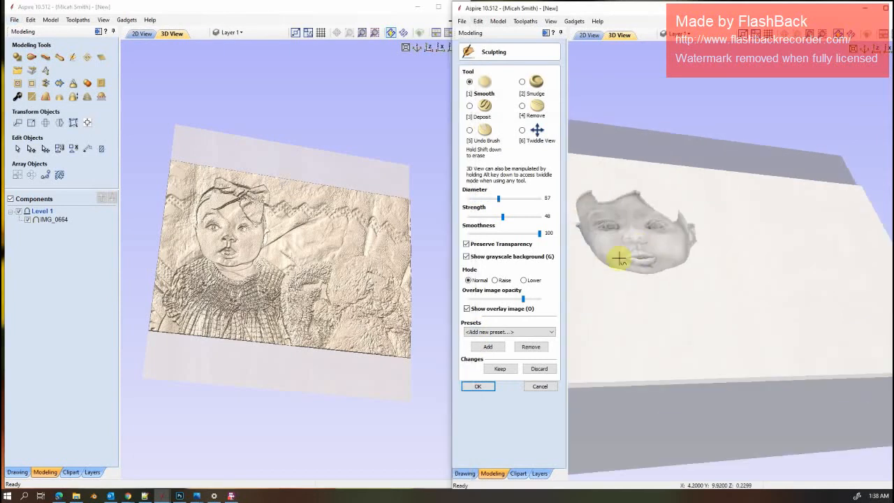
scroll(703, 254, up, 5)
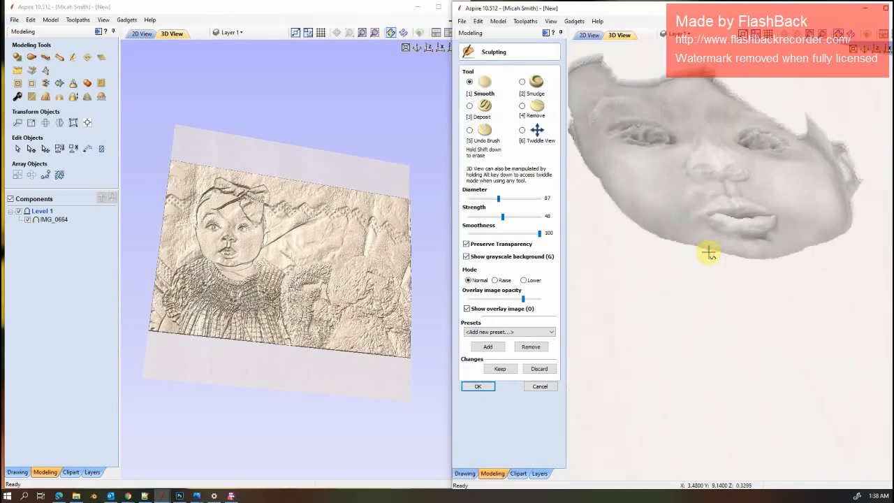
middle_drag(718, 252, 711, 318)
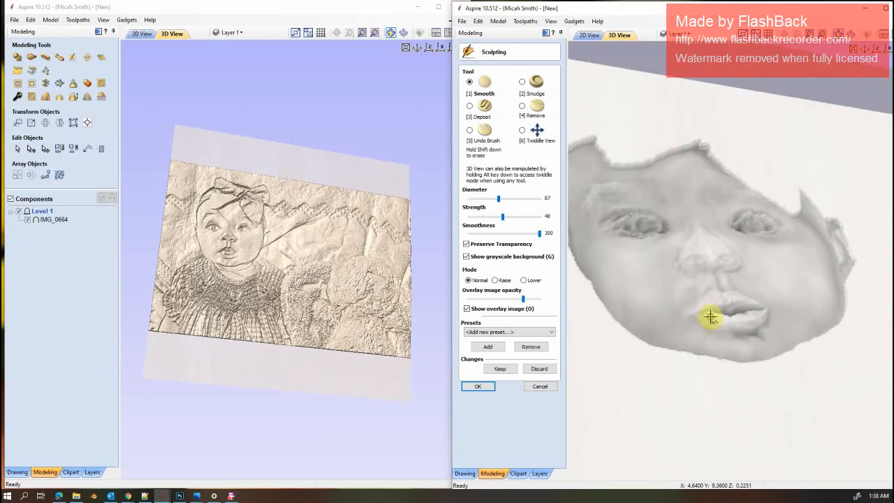
scroll(207, 234, up, 5)
click(206, 234)
scroll(319, 280, up, 8)
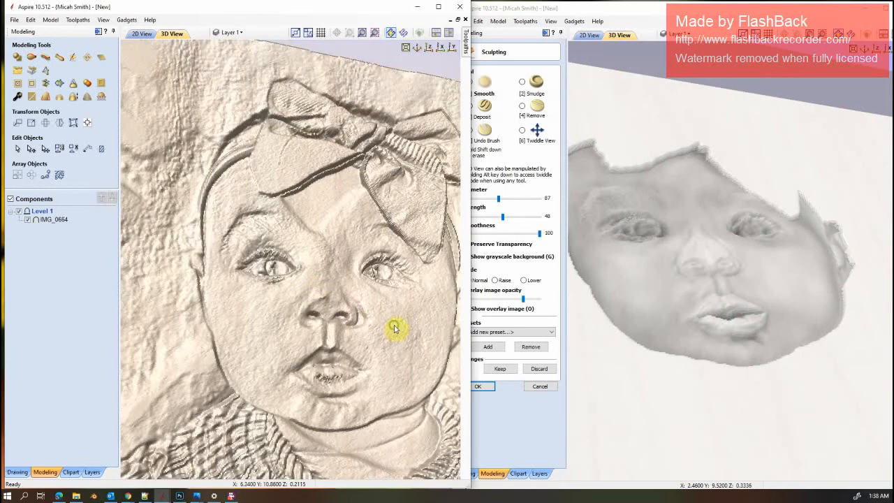
middle_drag(395, 329, 378, 312)
drag(369, 311, 367, 297)
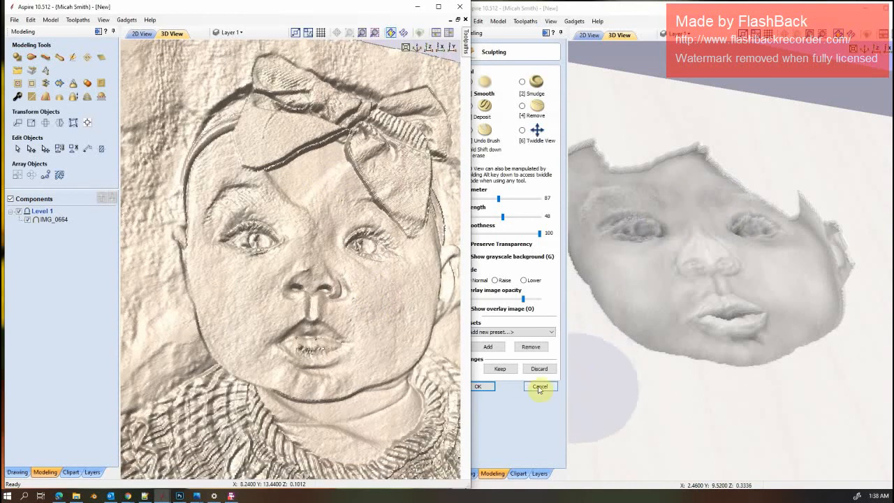
Keep the sculpting changes, exit Sculpting, and inspect the combined face and bow relief at an angle
click(501, 370)
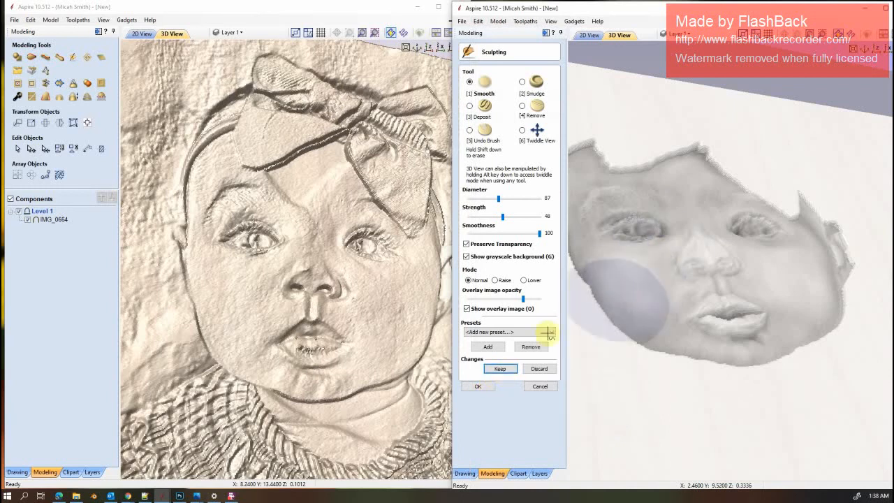
click(481, 387)
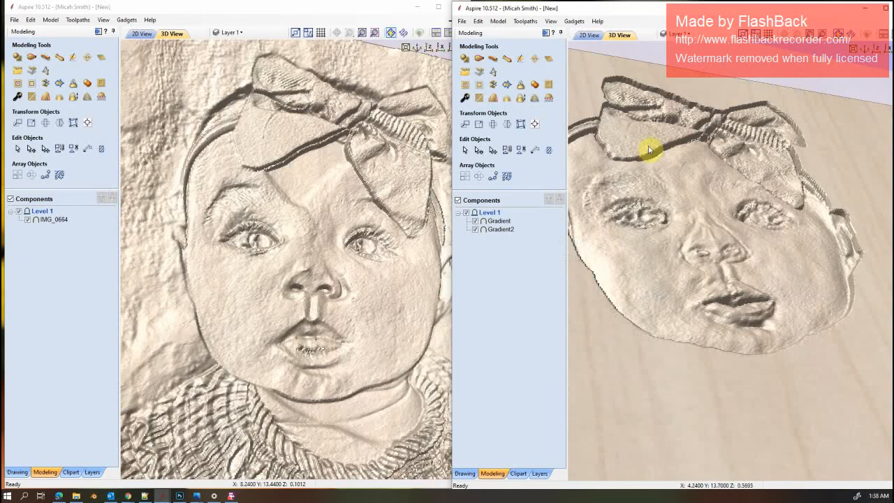
scroll(650, 150, up, 2)
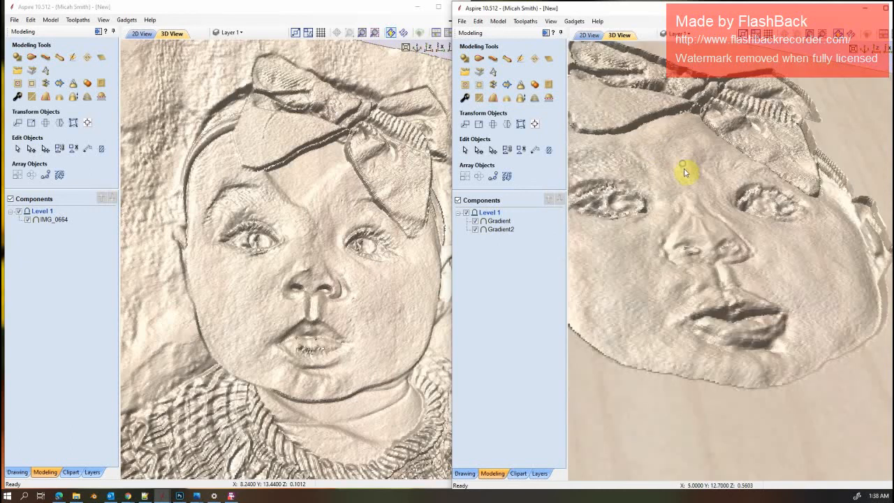
drag(685, 172, 767, 338)
drag(703, 377, 776, 297)
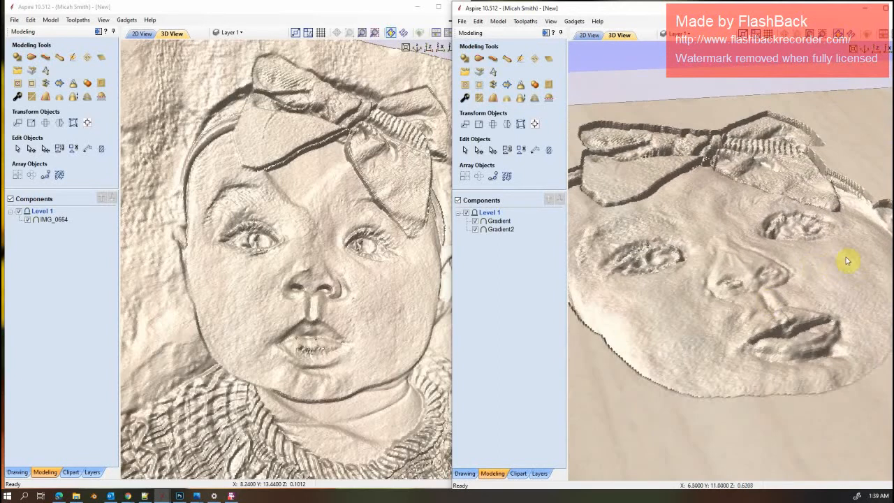
drag(847, 260, 852, 262)
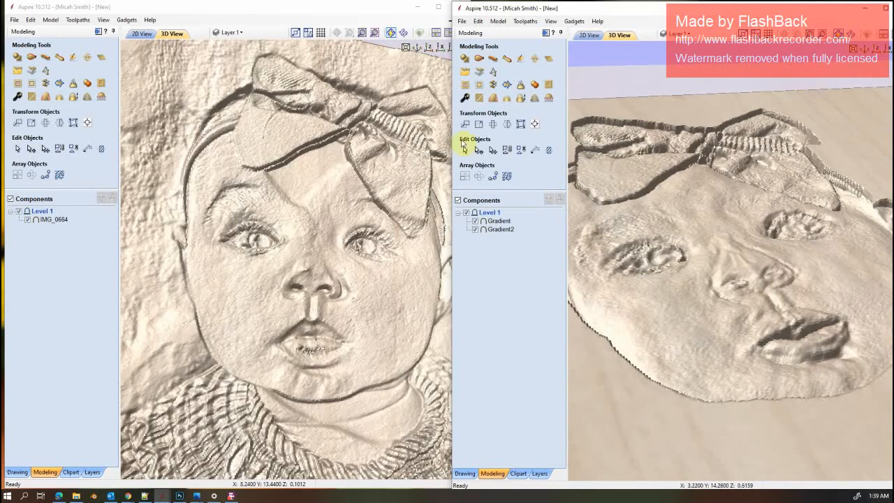
Widen the window with the sculpted model and examine the face's depth and contours close up
drag(451, 212, 313, 226)
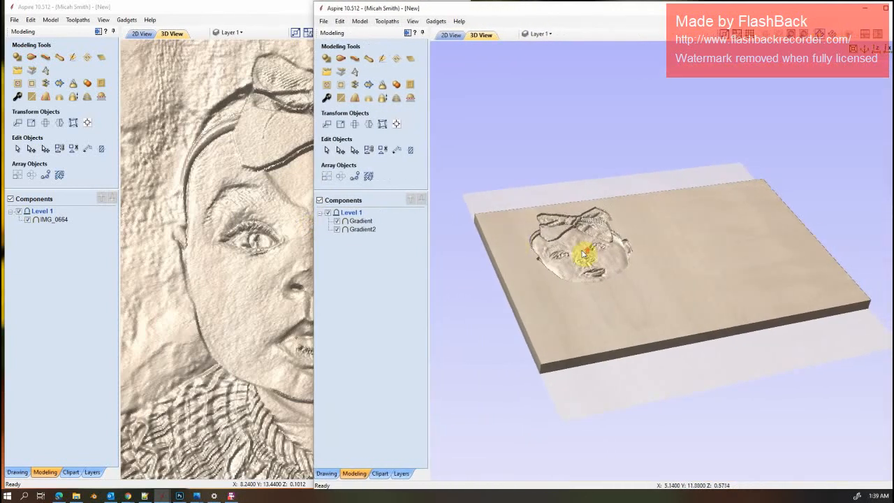
scroll(584, 255, up, 5)
scroll(660, 266, up, 8)
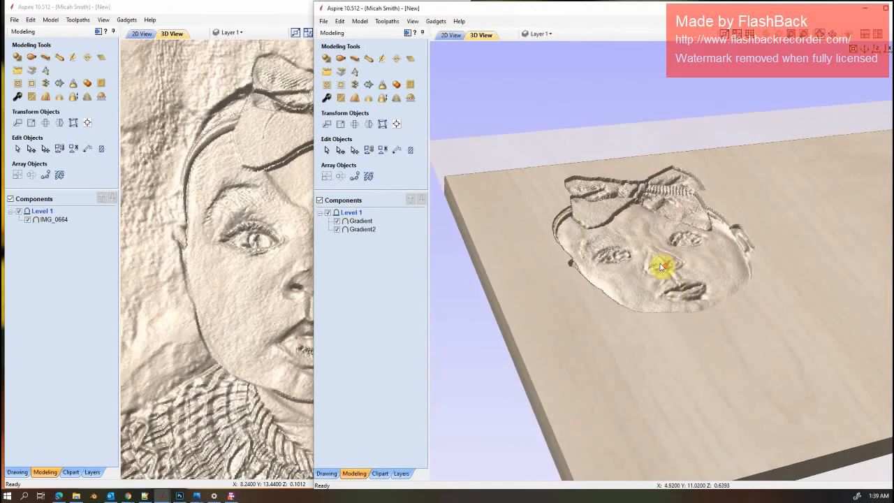
scroll(661, 266, down, 3)
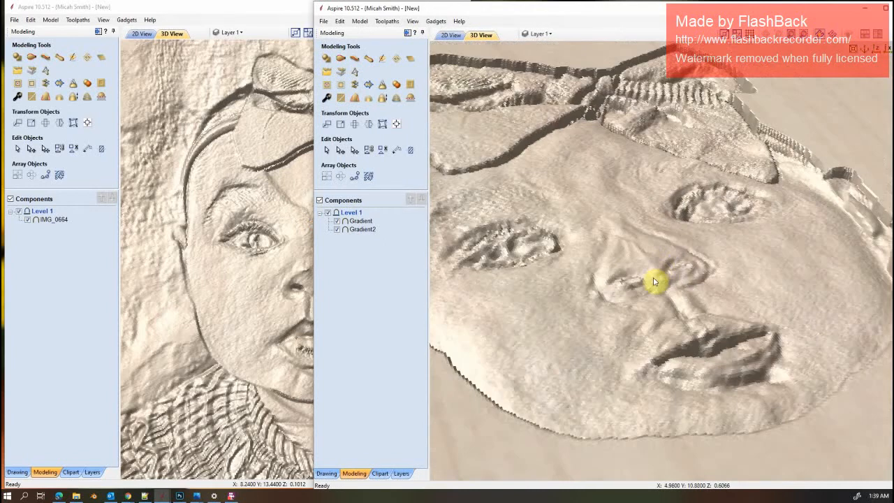
mouse_move(666, 277)
mouse_down()
mouse_move(675, 272)
mouse_move(669, 280)
mouse_up()
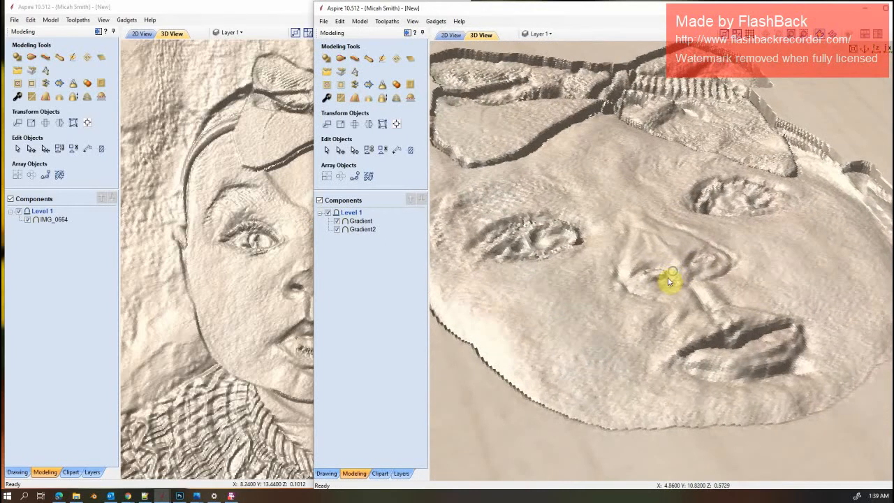
Start sculpting on a new blank component named Component 1 in Add mode and lower the overlay image opacity
click(382, 61)
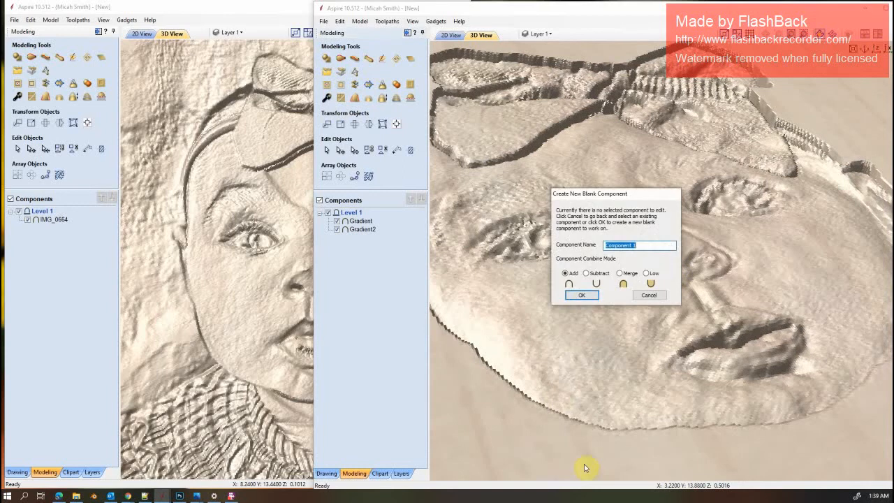
click(594, 297)
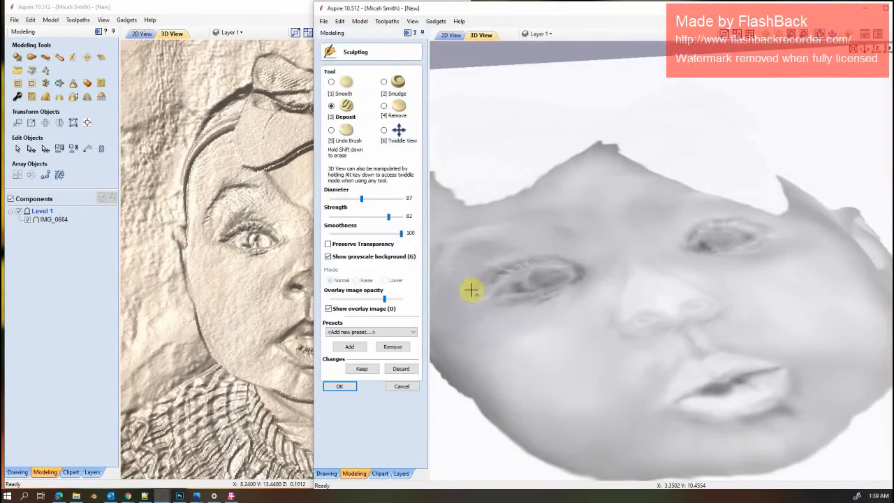
drag(378, 300, 354, 300)
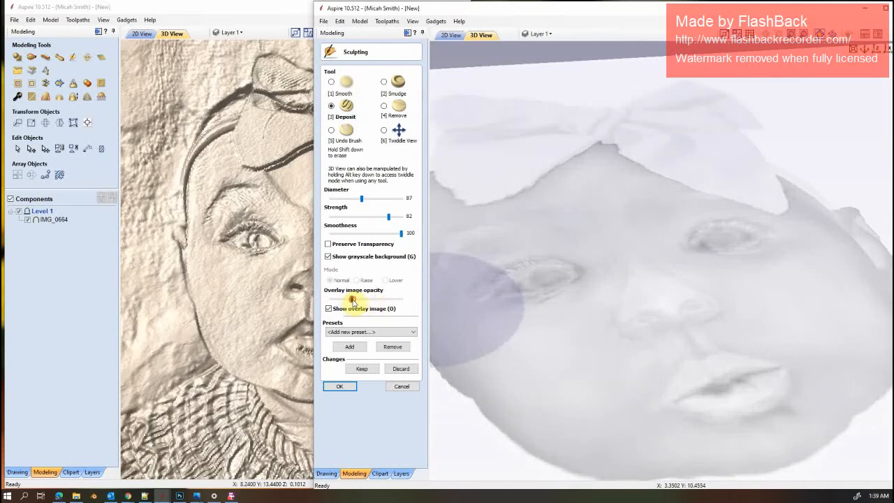
Discard the blank component's sculpting, start sculpting the Gradient face component instead, and raise the overlay image opacity to about halfway
click(400, 388)
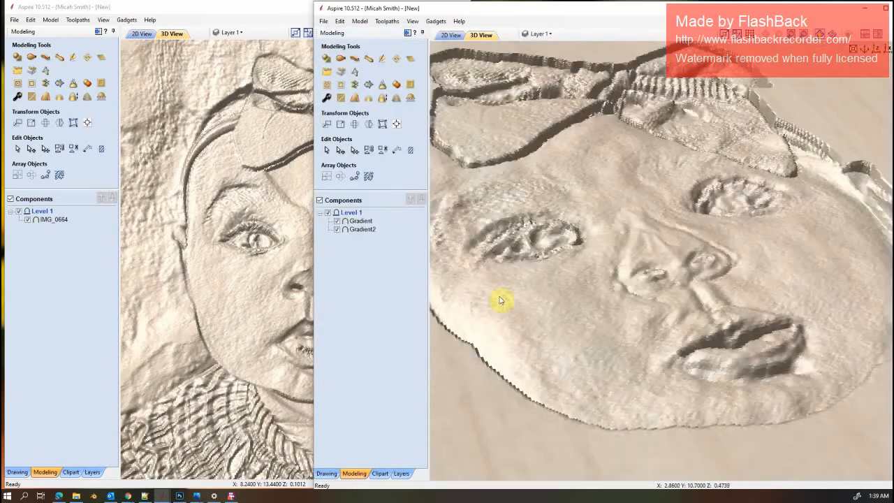
click(360, 222)
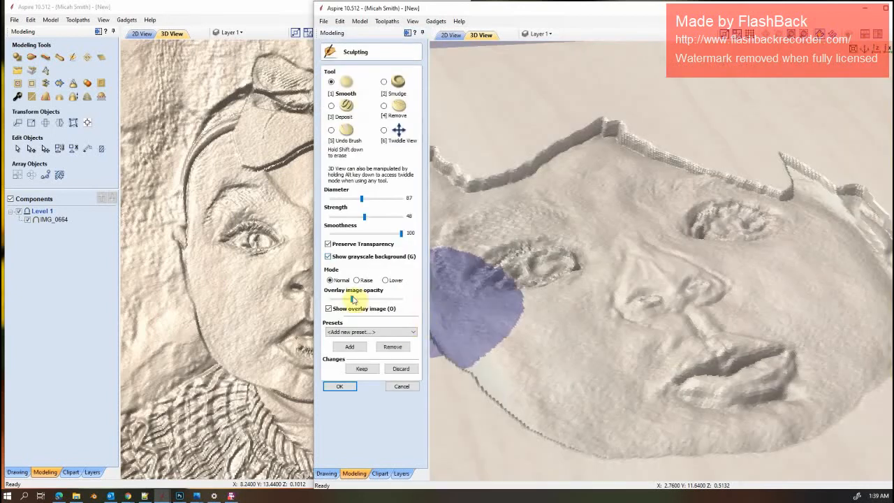
mouse_move(355, 299)
mouse_down()
mouse_move(392, 305)
mouse_move(384, 305)
mouse_up()
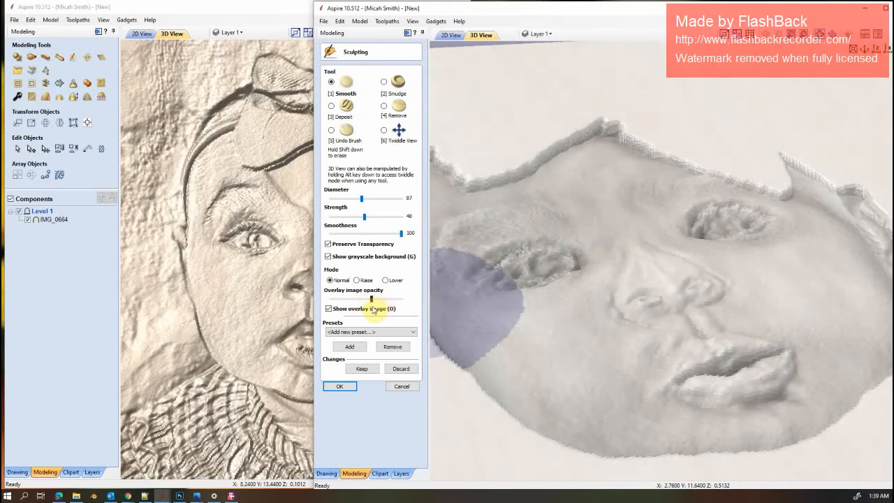
drag(363, 306, 373, 304)
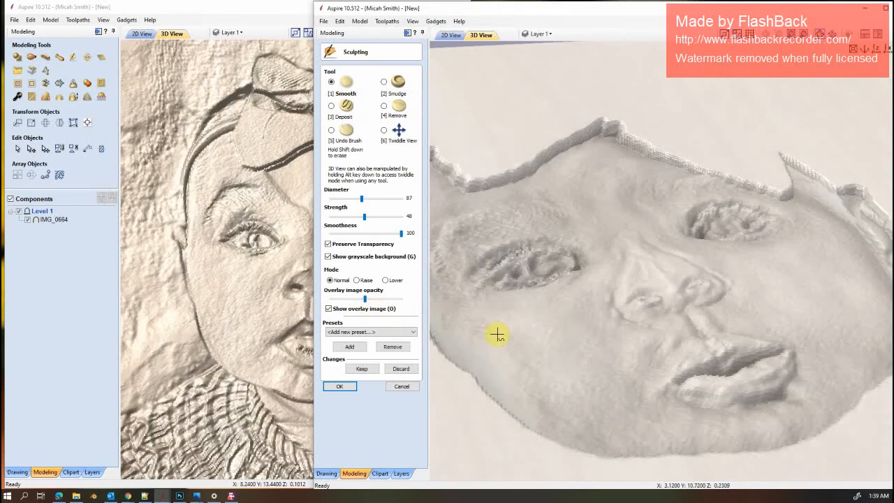
scroll(499, 330, up, 4)
scroll(529, 352, down, 2)
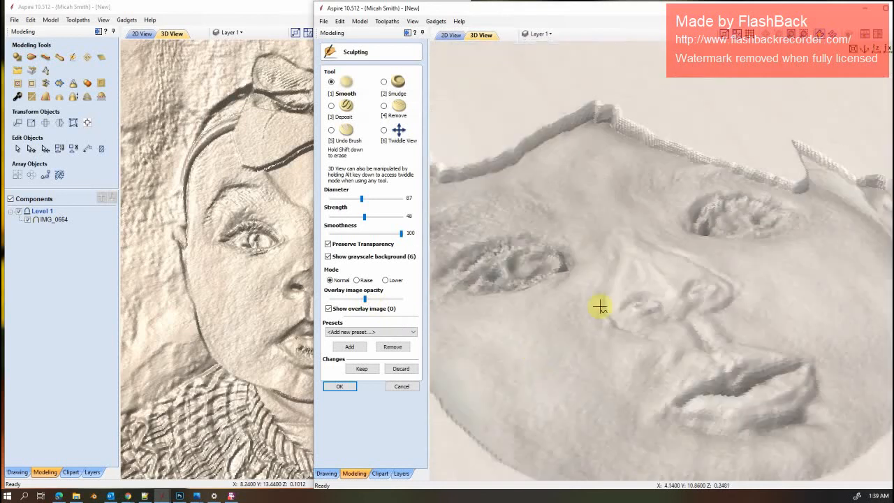
Build up the nose, its bridge and the lips with the Deposit tool at strength 82, reducing the brush diameter to 51
key(alt)
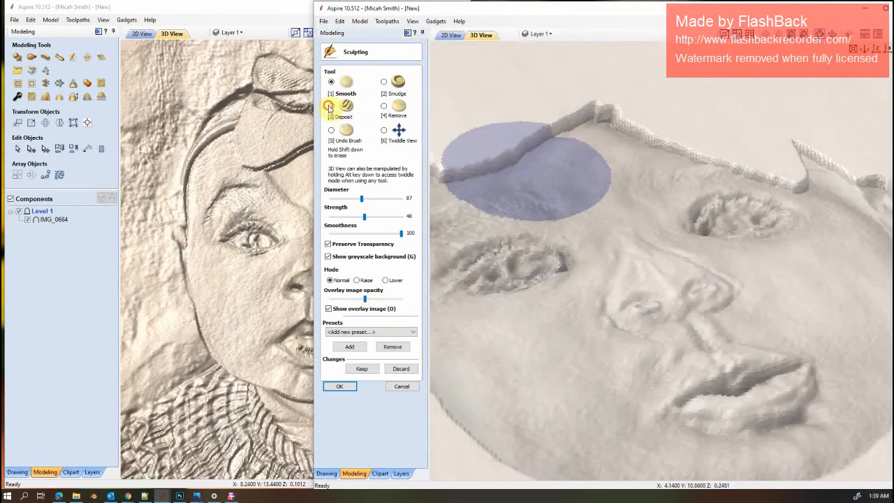
click(331, 105)
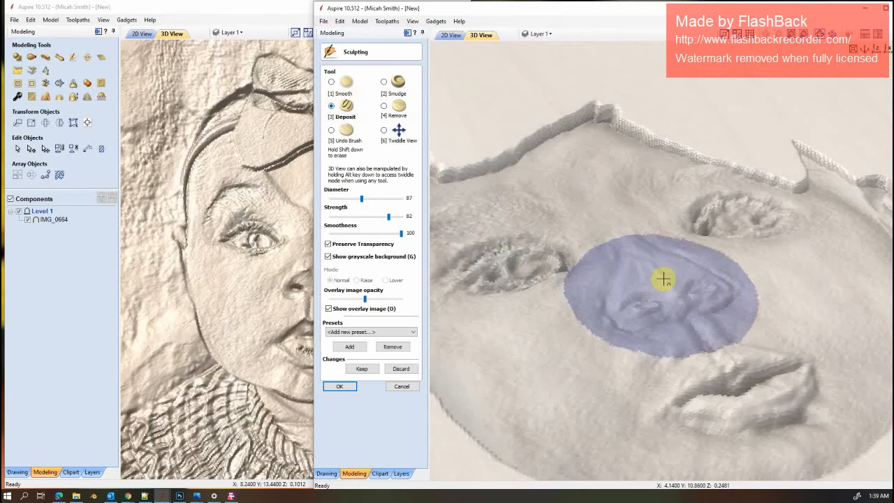
click(667, 284)
click(667, 284)
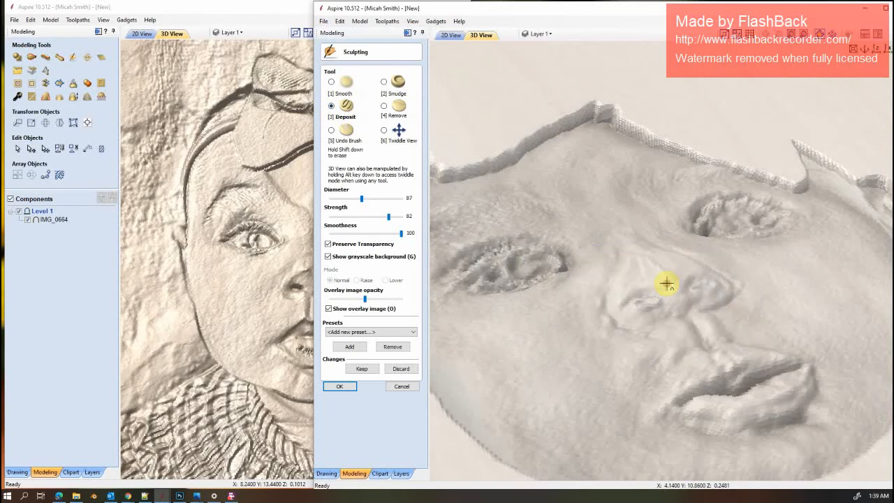
scroll(664, 283, down, 2)
scroll(664, 283, down, 2)
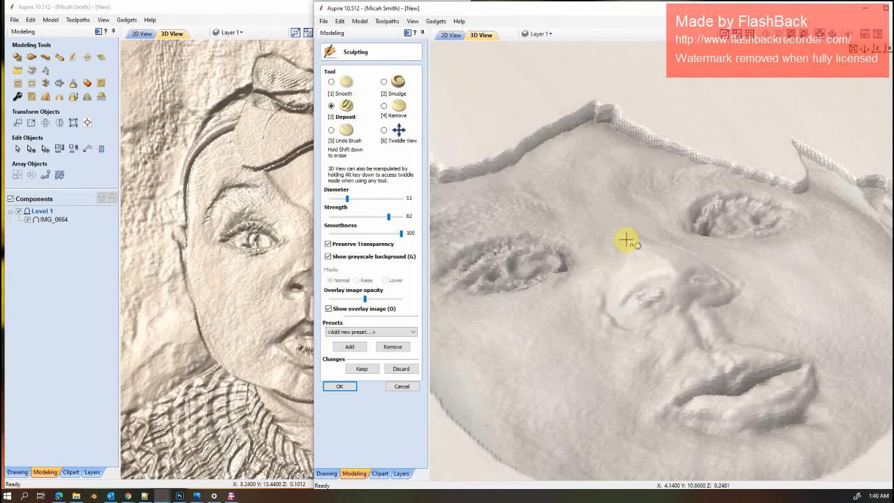
mouse_move(606, 227)
mouse_down()
mouse_move(597, 208)
mouse_move(603, 234)
mouse_move(629, 260)
mouse_move(673, 275)
mouse_up()
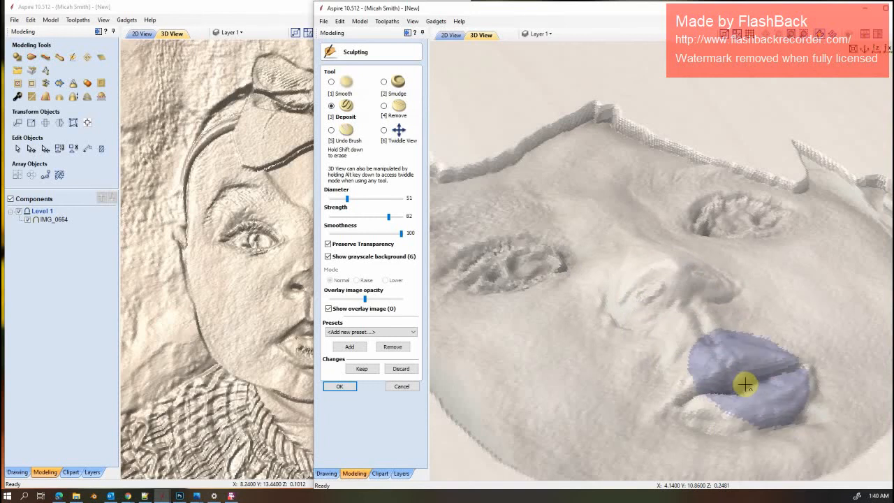
mouse_move(743, 382)
mouse_down()
mouse_move(790, 367)
mouse_move(736, 343)
mouse_up()
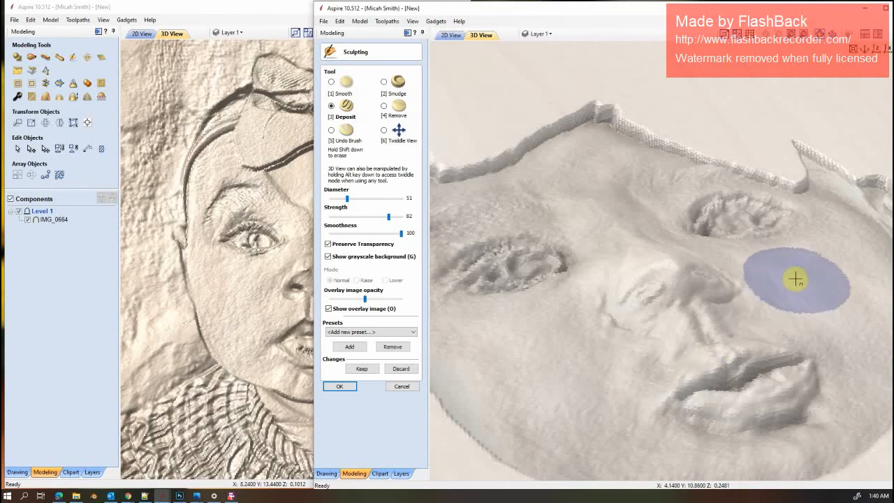
Build up both cheeks and the forehead between the brows with the Deposit tool at a brush diameter of 61
scroll(796, 279, up, 2)
mouse_move(829, 282)
mouse_down()
mouse_move(851, 231)
mouse_move(835, 223)
mouse_up()
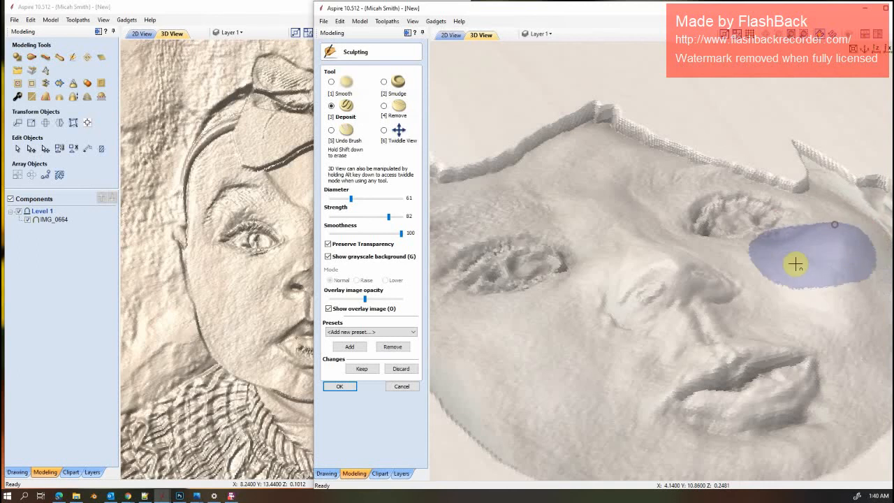
drag(779, 269, 760, 274)
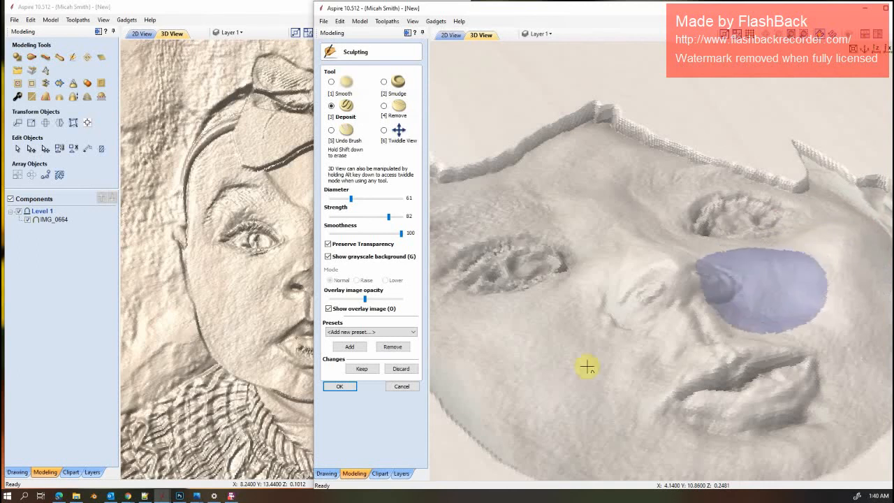
drag(563, 343, 559, 343)
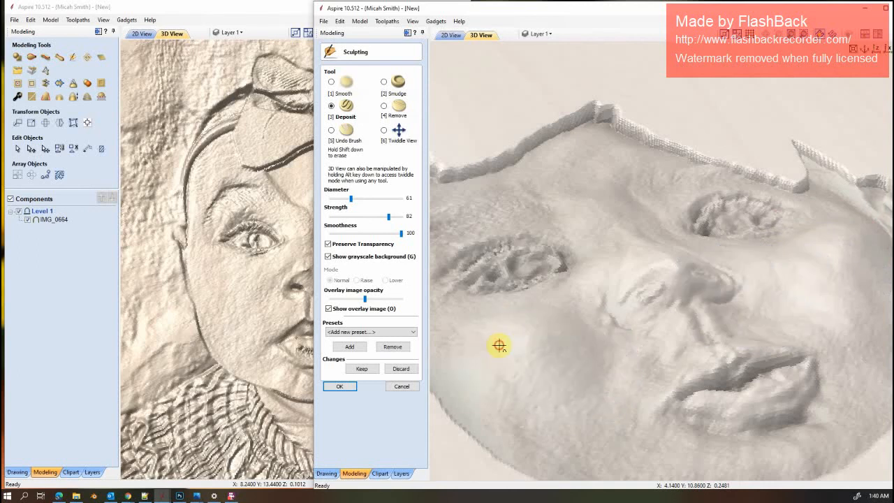
mouse_move(587, 412)
mouse_down()
mouse_move(594, 384)
mouse_move(558, 313)
mouse_move(509, 315)
mouse_move(509, 300)
mouse_up()
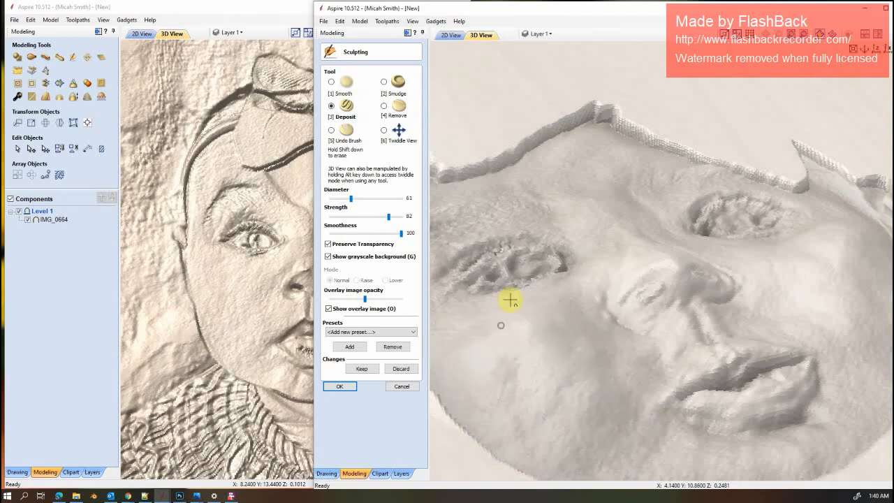
mouse_move(601, 217)
mouse_down()
mouse_move(595, 146)
mouse_move(623, 164)
mouse_move(629, 149)
mouse_move(615, 139)
mouse_up()
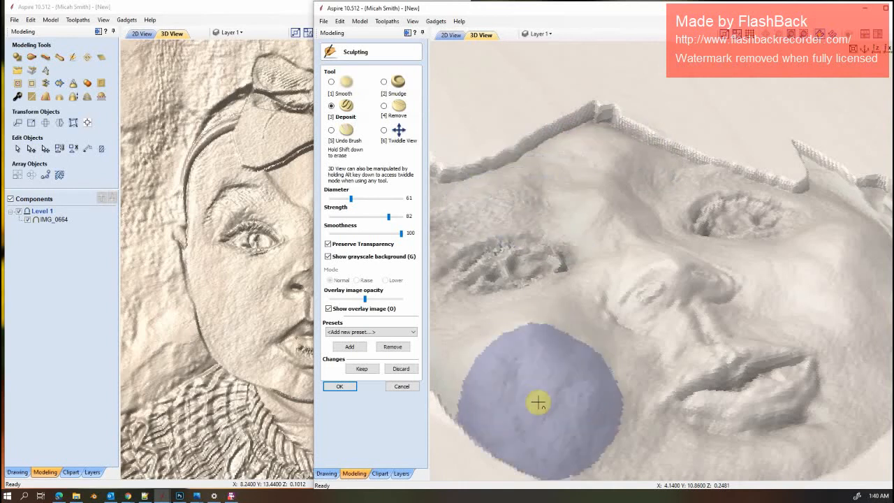
Maximize the sculpting window, frame the whole face closely, and bring up the reference photo IMG_0664.png beside it
scroll(536, 397, down, 3)
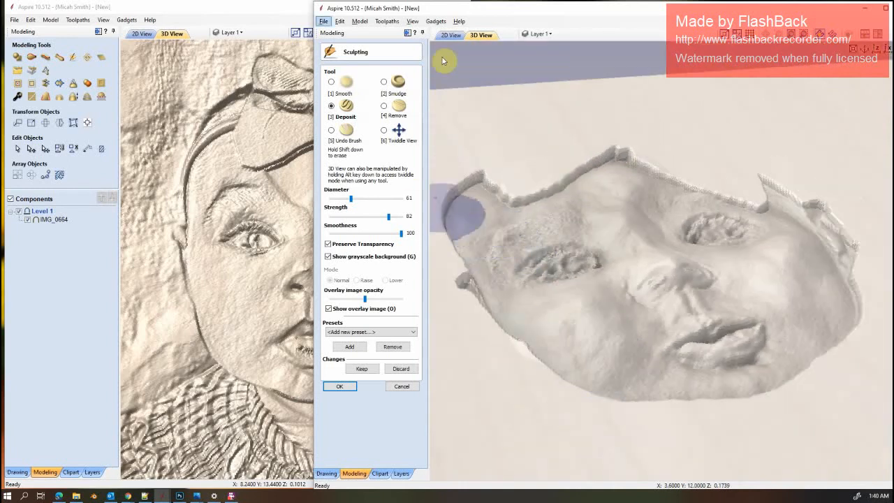
drag(510, 7, 339, 12)
double_click(340, 11)
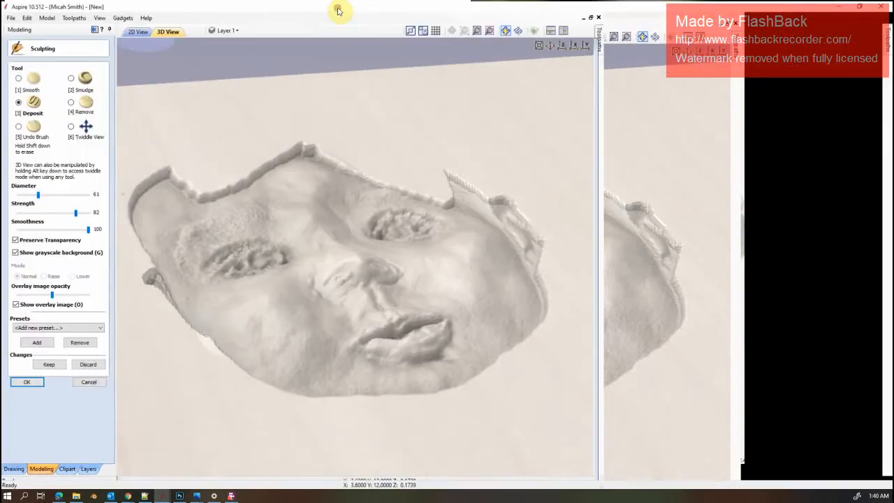
scroll(326, 244, up, 6)
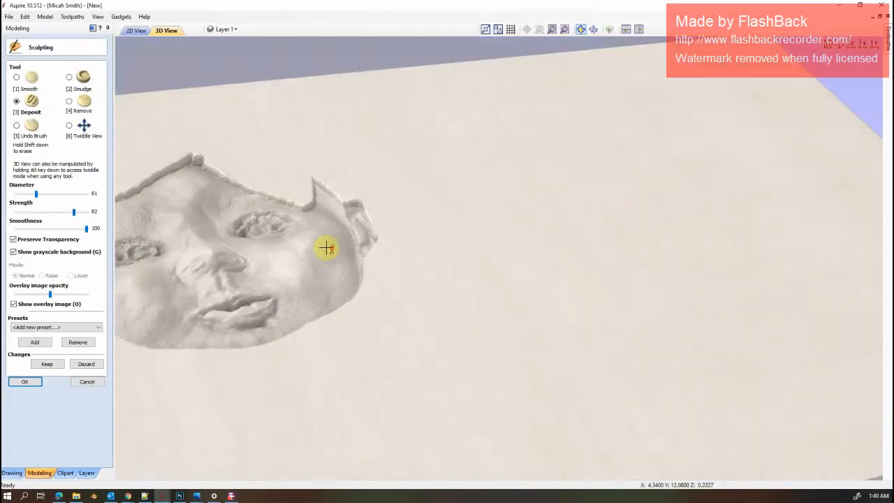
middle_drag(793, 322, 813, 321)
middle_drag(491, 315, 679, 274)
mouse_move(377, 196)
mouse_down()
mouse_move(405, 170)
mouse_move(385, 174)
mouse_move(385, 184)
mouse_move(356, 185)
mouse_up()
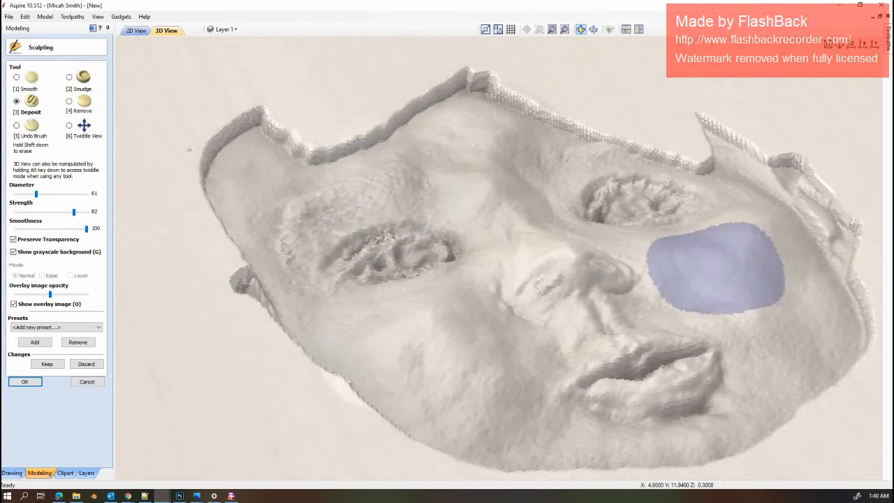
key(alt+Tab)
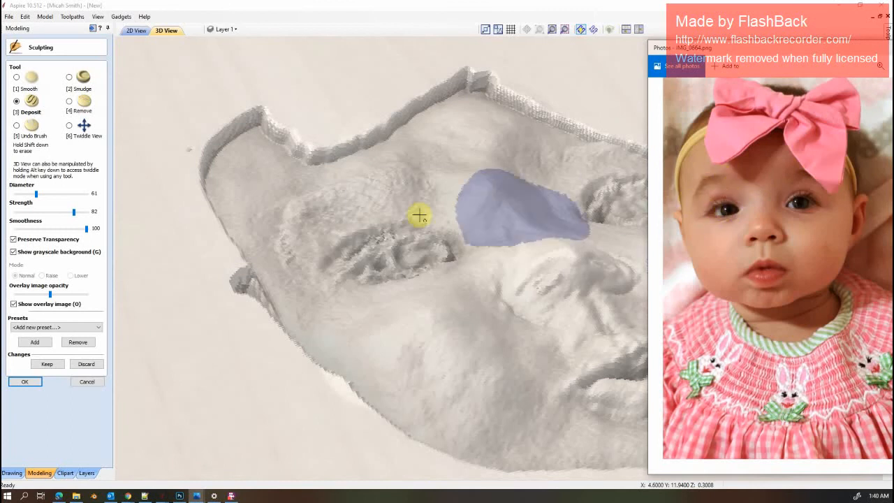
Raise the brow ridges above both eyes with the Deposit tool at a brush diameter of 31
scroll(407, 193, down, 3)
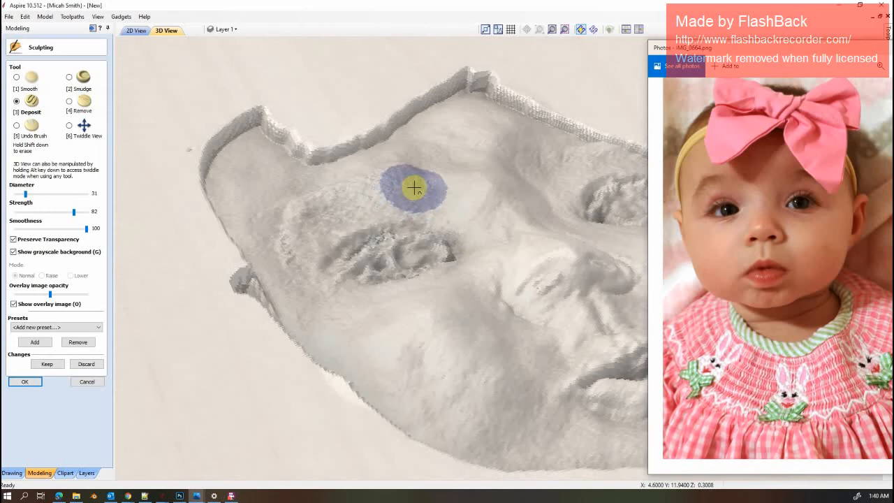
click(401, 188)
mouse_move(361, 193)
mouse_down()
mouse_move(311, 200)
mouse_move(283, 261)
mouse_move(287, 238)
mouse_up()
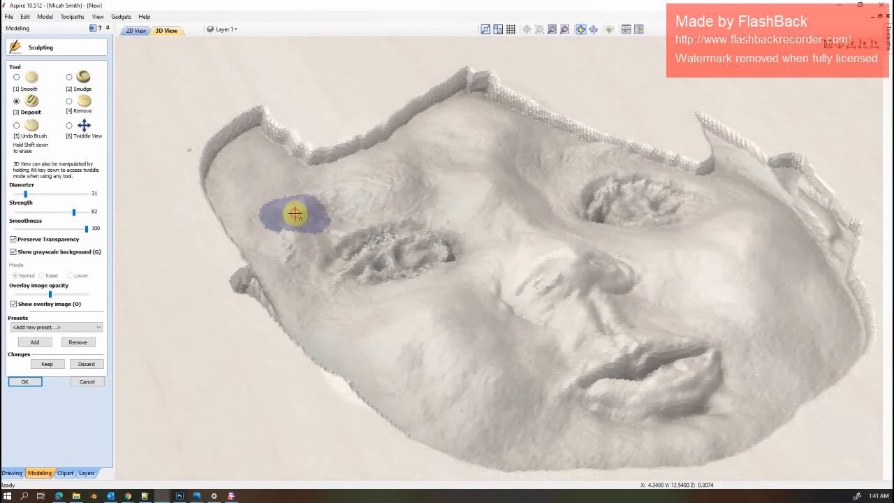
drag(338, 190, 389, 182)
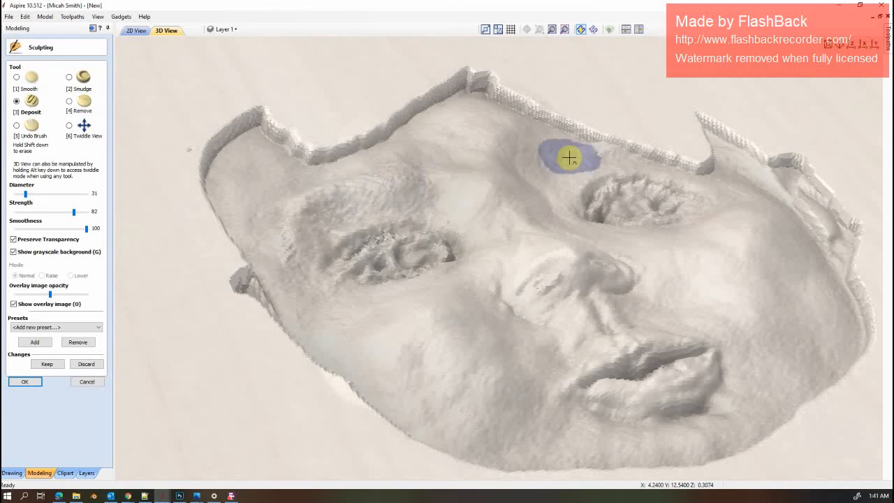
mouse_move(579, 153)
mouse_down()
mouse_move(595, 151)
mouse_move(552, 162)
mouse_move(550, 172)
mouse_up()
Build up the nose bridge and the area toward the inner eye corner with Deposit at a brush diameter of 51
scroll(501, 156, up, 4)
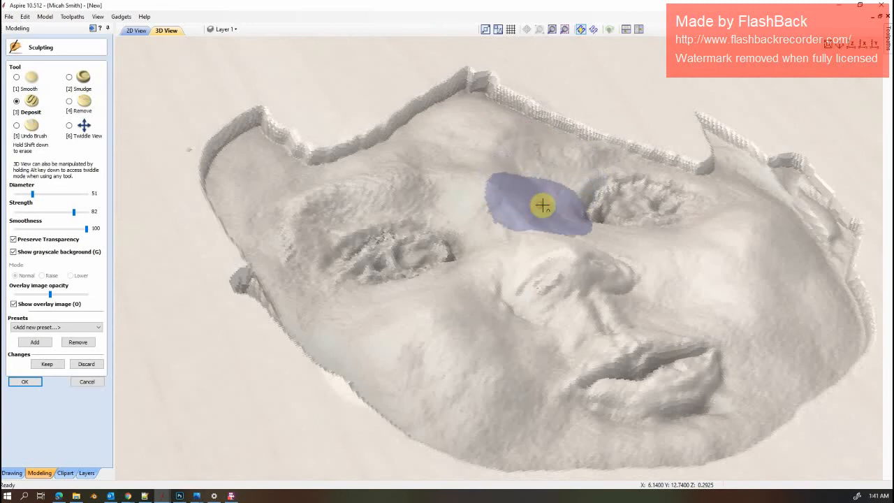
mouse_move(543, 203)
mouse_down()
mouse_move(621, 203)
mouse_move(612, 204)
mouse_up()
mouse_move(613, 206)
mouse_down()
mouse_move(633, 208)
mouse_move(615, 200)
mouse_move(542, 237)
mouse_move(379, 256)
mouse_move(375, 265)
mouse_move(523, 254)
mouse_move(565, 262)
mouse_move(559, 242)
mouse_up()
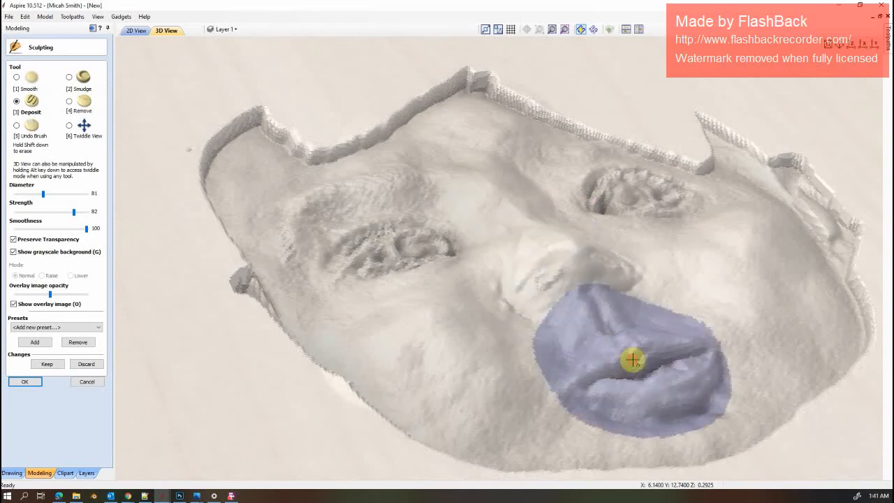
Deposit more volume on the chin and cheek with an 81 diameter brush and on the temple with a 71 diameter brush
mouse_move(565, 415)
mouse_down()
mouse_move(601, 428)
mouse_move(649, 426)
mouse_up()
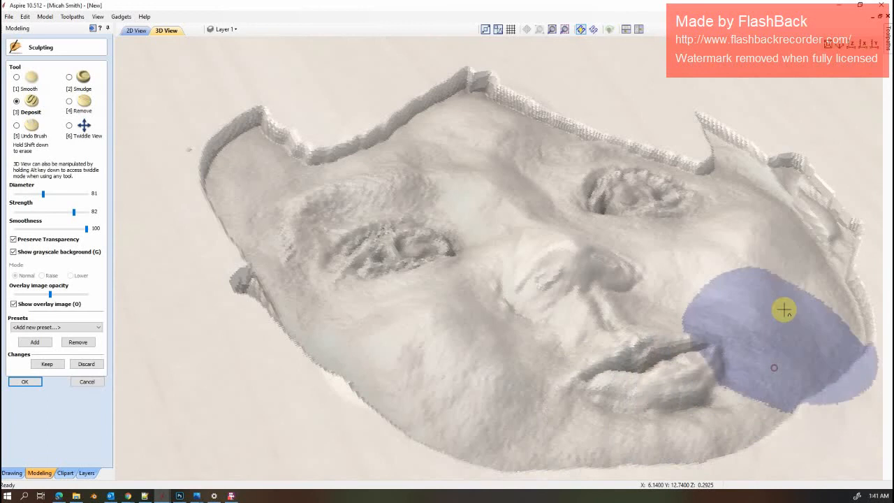
drag(762, 271, 742, 258)
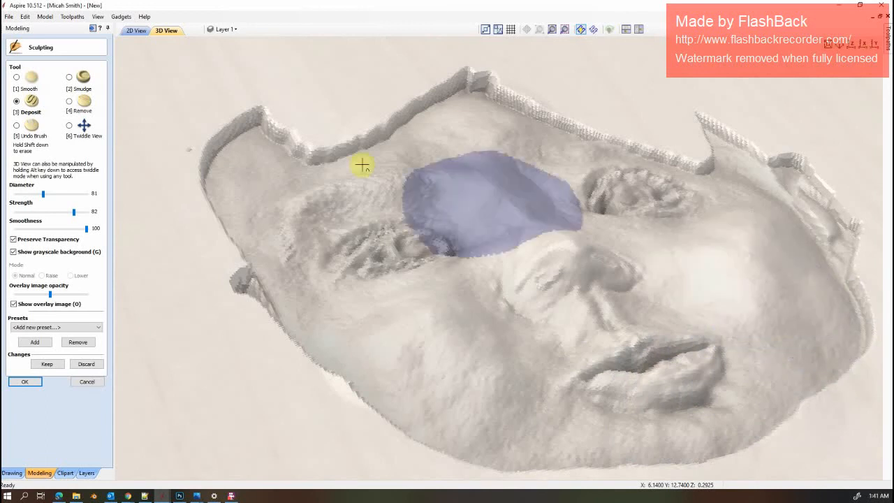
key(q)
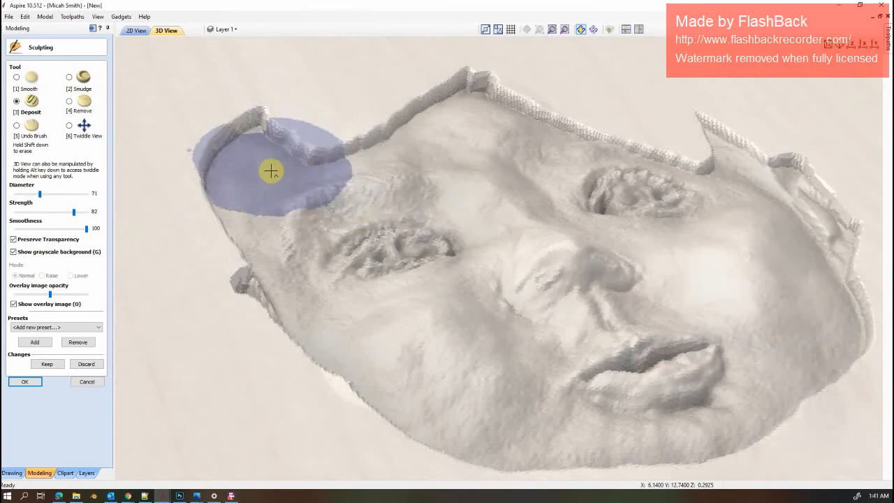
drag(253, 187, 265, 158)
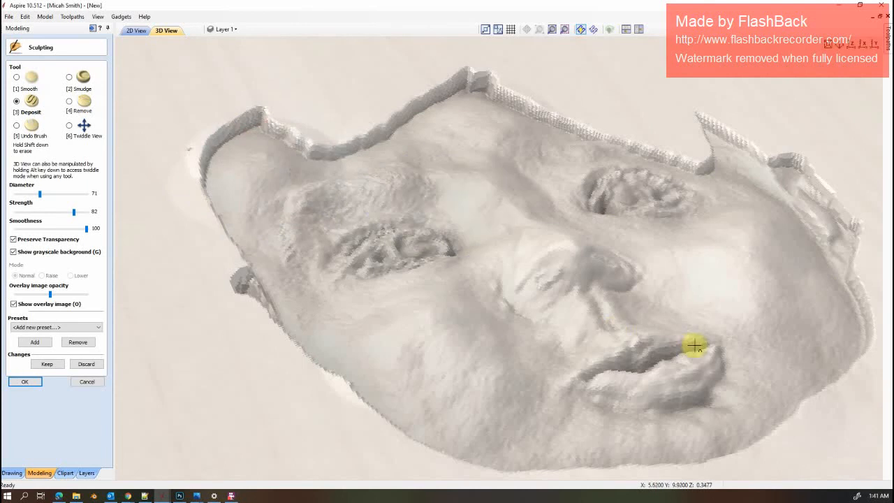
Even out both cheeks and the chin with the Smooth tool at brush diameter 35 and strength 92
mouse_move(694, 344)
alt+mouse_down()
mouse_move(643, 323)
mouse_move(724, 422)
mouse_move(650, 340)
mouse_move(631, 301)
mouse_move(564, 266)
alt+mouse_up()
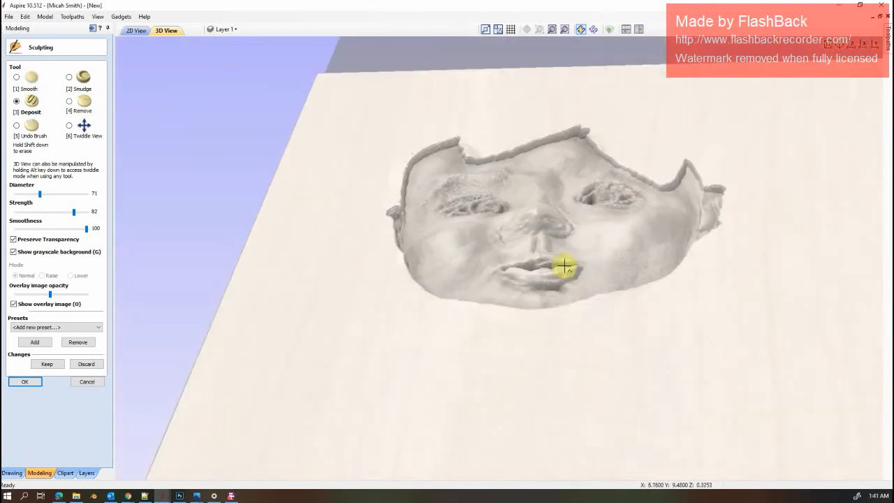
scroll(513, 199, up, 6)
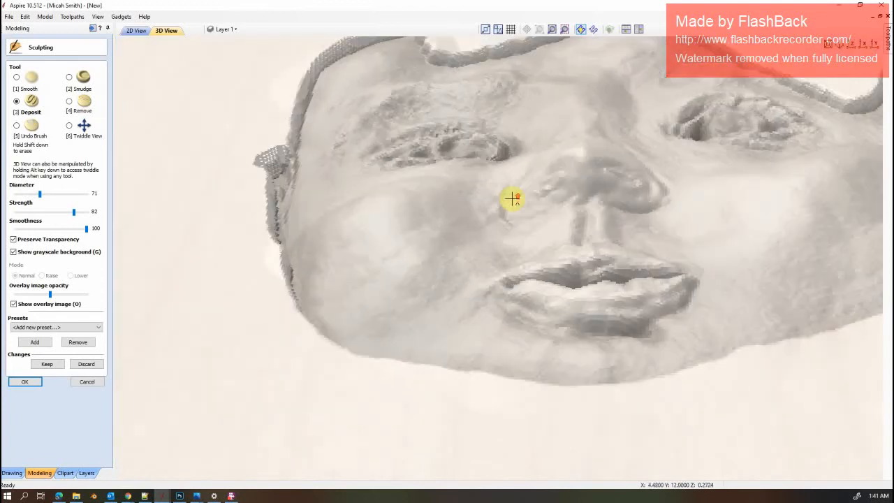
scroll(565, 225, down, 1)
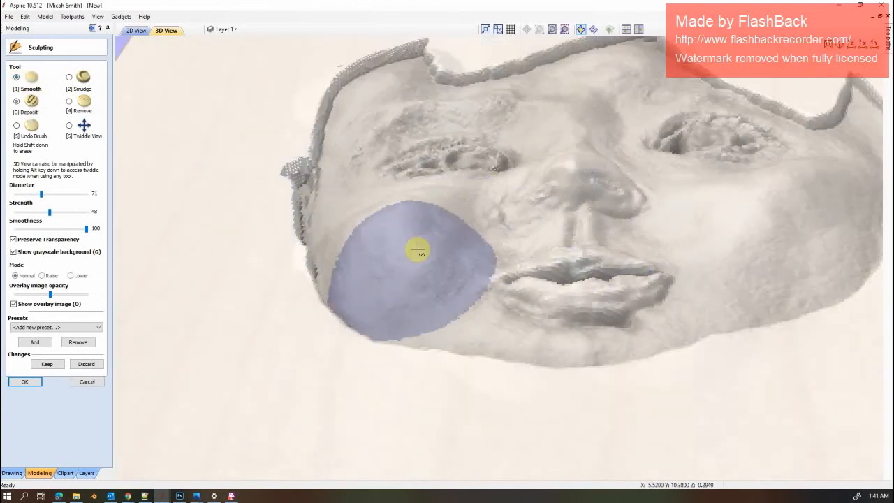
key(1)
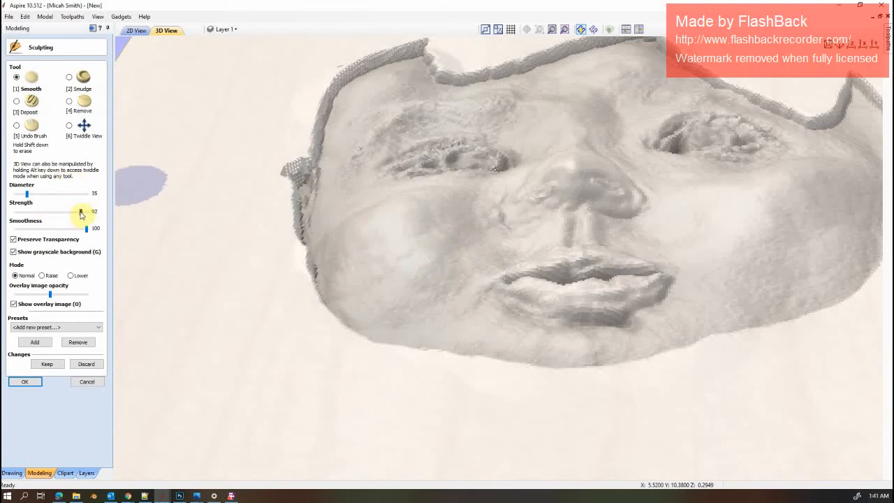
mouse_move(429, 230)
mouse_down()
mouse_move(381, 235)
mouse_move(378, 211)
mouse_move(461, 203)
mouse_move(473, 212)
mouse_move(439, 273)
mouse_move(462, 216)
mouse_move(397, 294)
mouse_move(345, 209)
mouse_move(405, 242)
mouse_move(384, 211)
mouse_move(405, 198)
mouse_move(339, 217)
mouse_move(438, 202)
mouse_move(447, 233)
mouse_move(515, 231)
mouse_move(513, 243)
mouse_move(465, 262)
mouse_move(453, 315)
mouse_move(517, 343)
mouse_move(637, 349)
mouse_move(779, 259)
mouse_move(843, 265)
mouse_move(792, 225)
mouse_move(795, 214)
mouse_move(695, 224)
mouse_move(679, 238)
mouse_move(639, 242)
mouse_move(761, 252)
mouse_move(649, 251)
mouse_up()
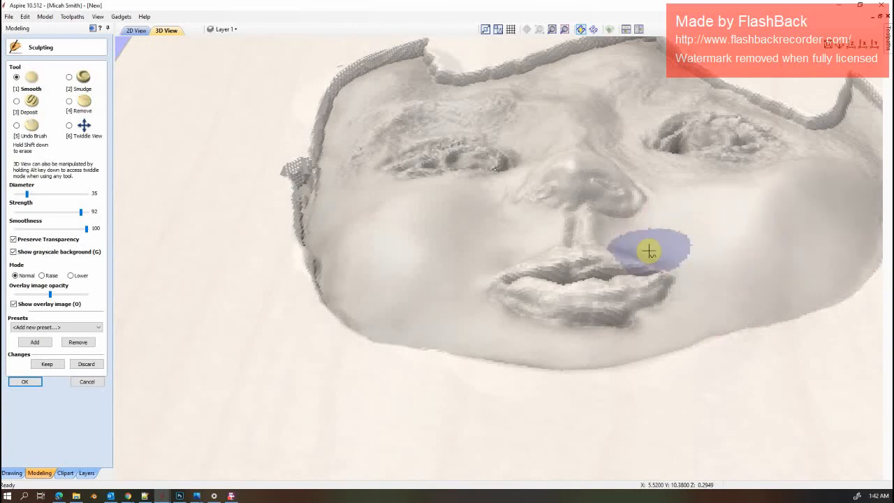
Smooth the forehead, temple and outer cheek near the ear at strength 92, with brush diameters between 15 and 35
mouse_move(544, 219)
middle_down()
mouse_move(561, 269)
mouse_move(485, 262)
mouse_move(507, 218)
mouse_move(524, 269)
middle_up()
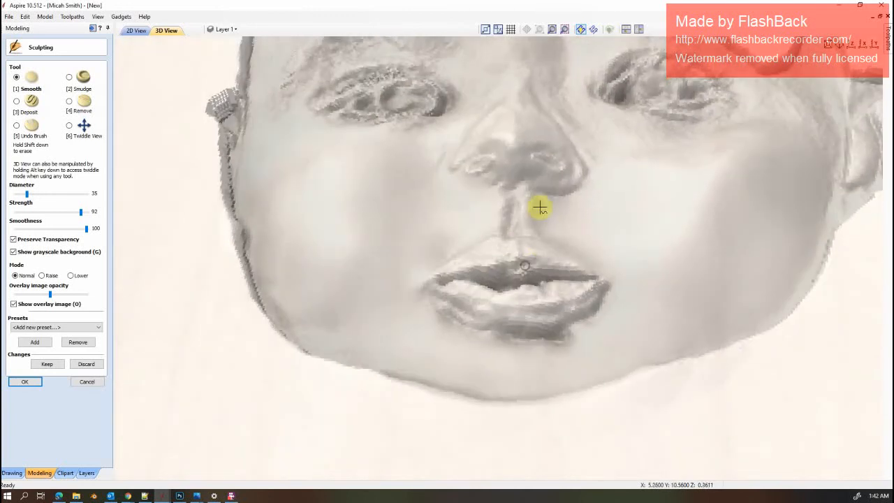
mouse_move(545, 218)
middle_down()
mouse_move(585, 360)
mouse_move(713, 343)
mouse_move(743, 312)
mouse_move(632, 345)
mouse_move(755, 300)
mouse_move(509, 365)
mouse_move(624, 308)
mouse_move(565, 255)
mouse_move(515, 235)
middle_up()
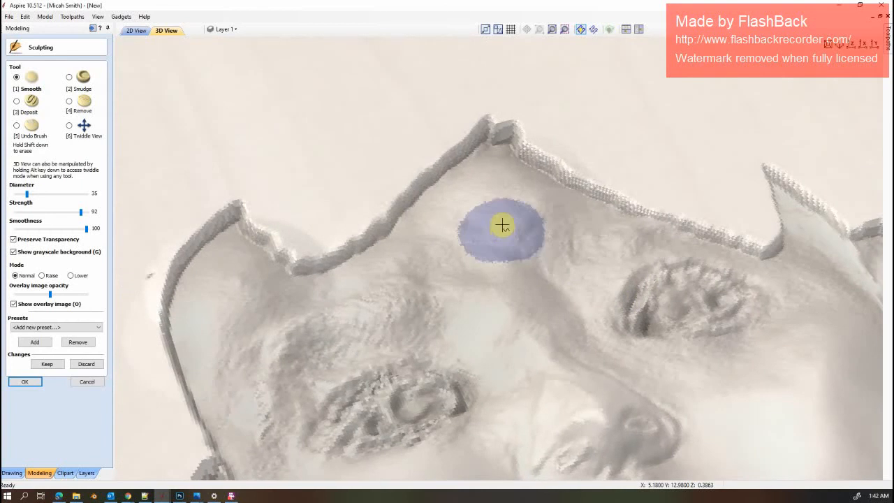
mouse_move(503, 224)
mouse_down()
mouse_move(525, 253)
mouse_move(521, 206)
mouse_move(501, 172)
mouse_move(572, 216)
mouse_move(529, 259)
mouse_move(533, 303)
mouse_move(571, 331)
mouse_move(518, 245)
mouse_move(523, 279)
mouse_move(580, 344)
mouse_move(468, 258)
mouse_move(497, 367)
mouse_move(497, 301)
mouse_move(455, 264)
mouse_move(415, 260)
mouse_move(281, 304)
mouse_move(379, 262)
mouse_move(457, 186)
mouse_move(323, 280)
mouse_move(264, 266)
mouse_move(194, 329)
mouse_move(193, 363)
mouse_move(240, 289)
mouse_move(222, 310)
mouse_move(267, 299)
mouse_move(229, 363)
mouse_move(219, 409)
mouse_move(205, 310)
mouse_move(254, 289)
mouse_move(216, 375)
mouse_move(216, 294)
mouse_move(220, 322)
mouse_up()
scroll(415, 260, down, 4)
alt+drag(301, 339, 309, 339)
scroll(309, 339, down, 2)
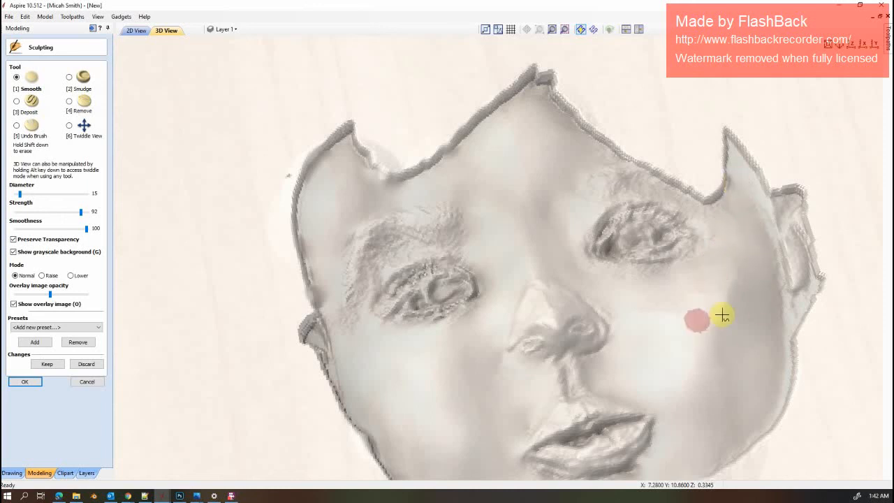
scroll(700, 343, up, 4)
mouse_move(703, 336)
mouse_down()
mouse_move(743, 290)
mouse_move(661, 328)
mouse_move(650, 349)
mouse_move(726, 329)
mouse_move(750, 346)
mouse_move(735, 417)
mouse_move(713, 438)
mouse_move(769, 309)
mouse_move(743, 265)
mouse_move(736, 275)
mouse_up()
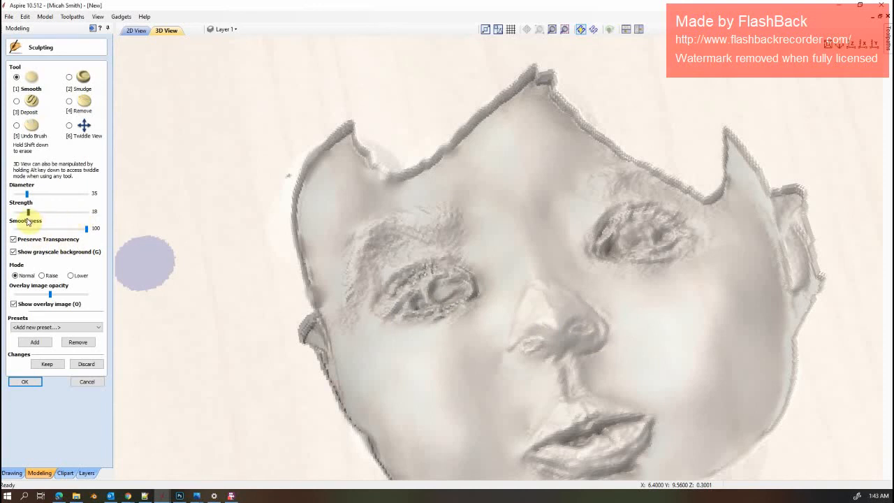
Gently smooth the nose bridge and tip with the Smooth tool at brush diameter 35 and strength 12
scroll(535, 365, up, 5)
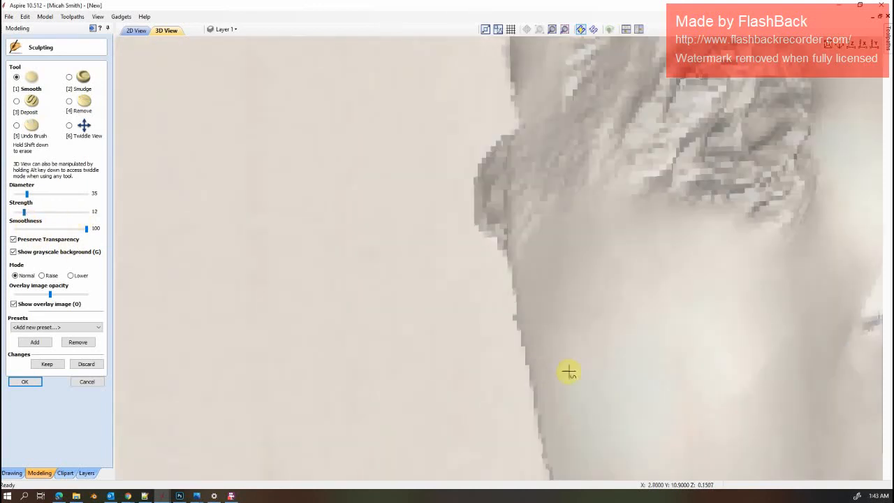
scroll(590, 365, down, 4)
mouse_move(661, 339)
mouse_down()
mouse_move(679, 262)
mouse_move(663, 230)
mouse_move(727, 304)
mouse_move(636, 311)
mouse_move(603, 340)
mouse_up()
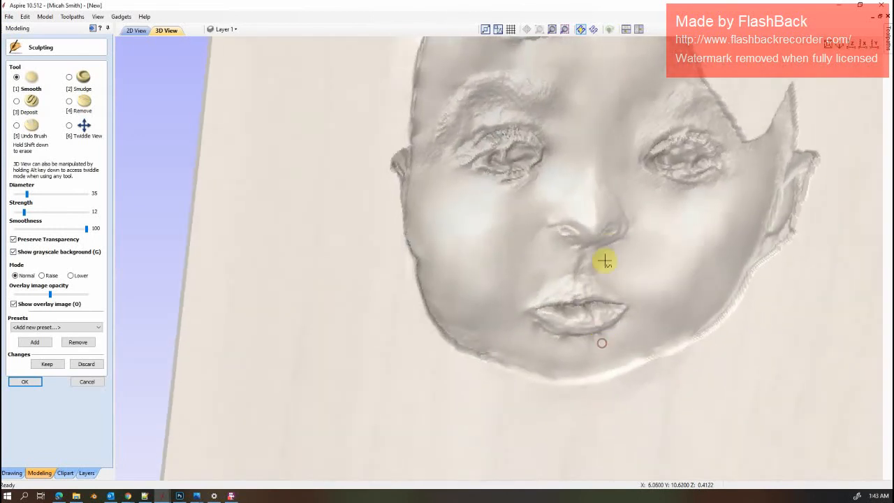
scroll(615, 195, up, 3)
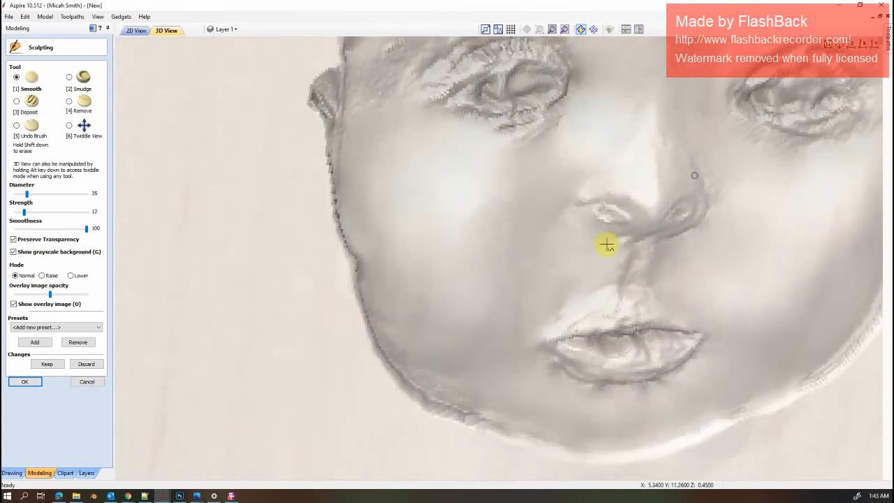
scroll(605, 244, up, 2)
mouse_move(558, 300)
alt+mouse_down()
mouse_move(511, 244)
mouse_move(488, 185)
alt+mouse_up()
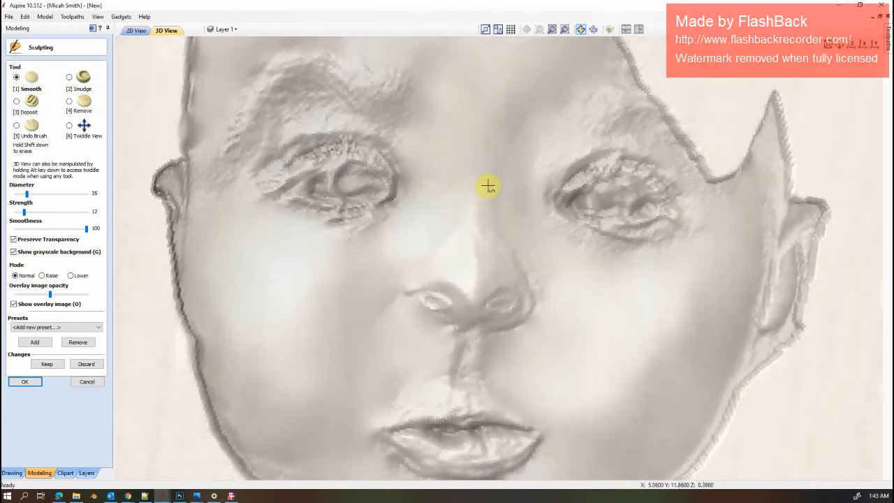
drag(459, 274, 468, 277)
alt+drag(609, 296, 618, 241)
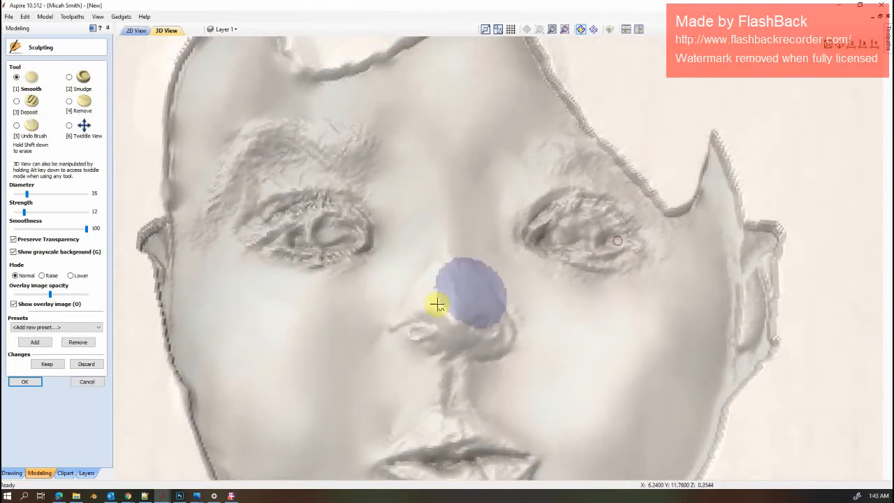
mouse_move(433, 309)
mouse_down()
mouse_move(453, 301)
mouse_move(455, 263)
mouse_move(451, 323)
mouse_move(477, 296)
mouse_up()
Blend the sides of the nose into the cheeks with a 13 diameter Smooth brush, raising the strength to 44
scroll(464, 255, down, 2)
mouse_move(464, 259)
mouse_down()
mouse_move(545, 324)
mouse_move(525, 313)
mouse_move(533, 328)
mouse_move(462, 223)
mouse_move(555, 344)
mouse_move(533, 361)
mouse_up()
scroll(531, 321, down, 4)
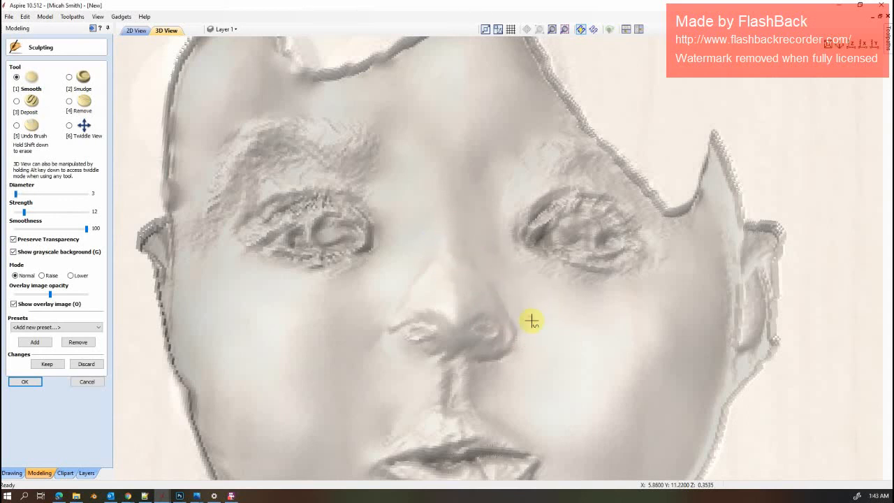
mouse_move(525, 320)
mouse_down()
mouse_move(485, 273)
mouse_move(522, 360)
mouse_up()
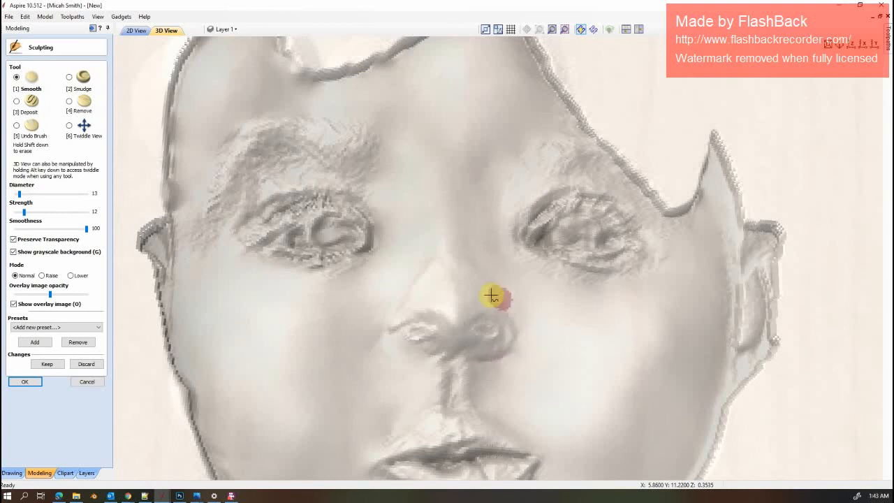
mouse_move(450, 231)
mouse_down()
mouse_move(473, 262)
mouse_move(411, 279)
mouse_move(393, 298)
mouse_up()
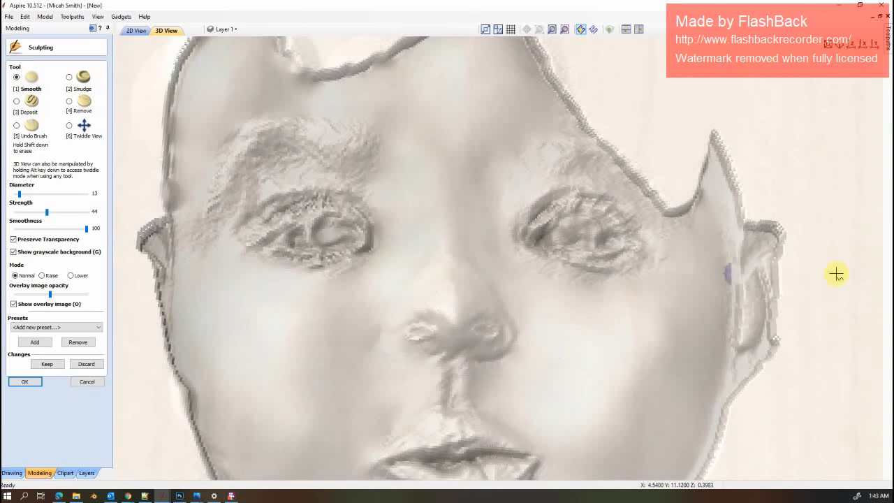
Consult the reference photo IMG_0664.png and carve out both nostrils with the Remove tool at diameter 13 and strength 100
key(alt+Tab)
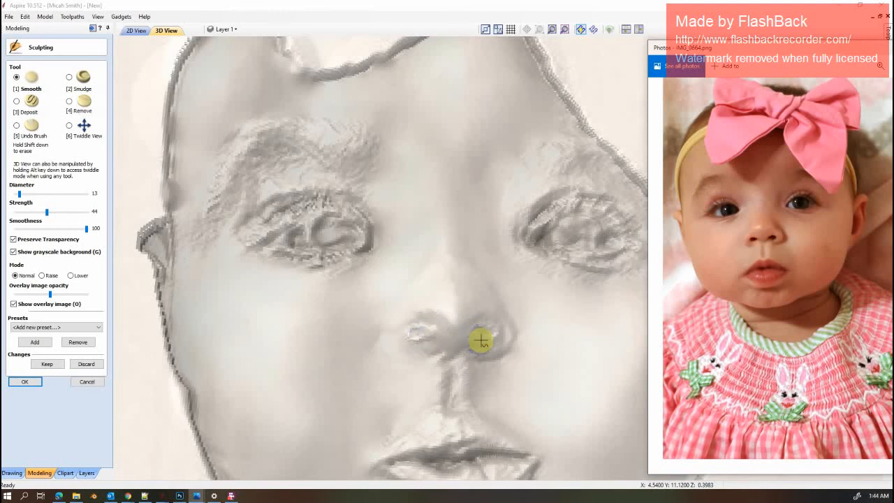
click(68, 101)
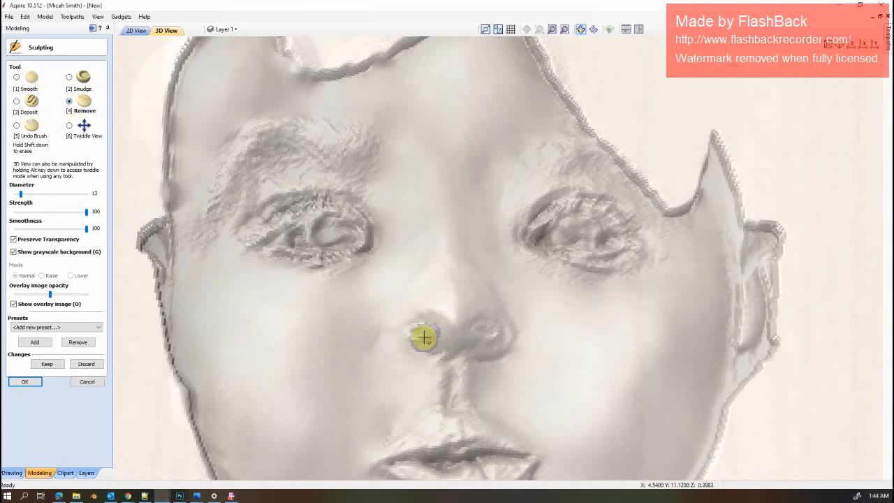
drag(435, 352, 475, 349)
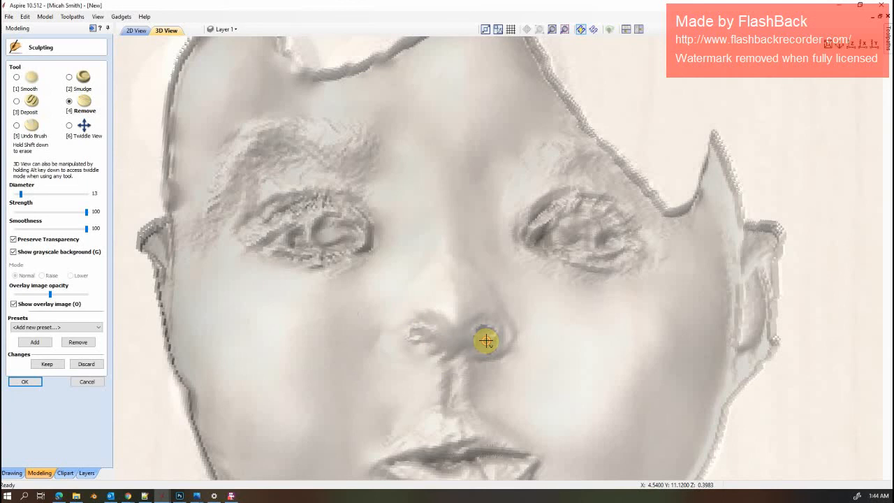
Build up the nose tip and nostril wings with Deposit at strength 82, using brush diameters of 13 and 7
click(17, 102)
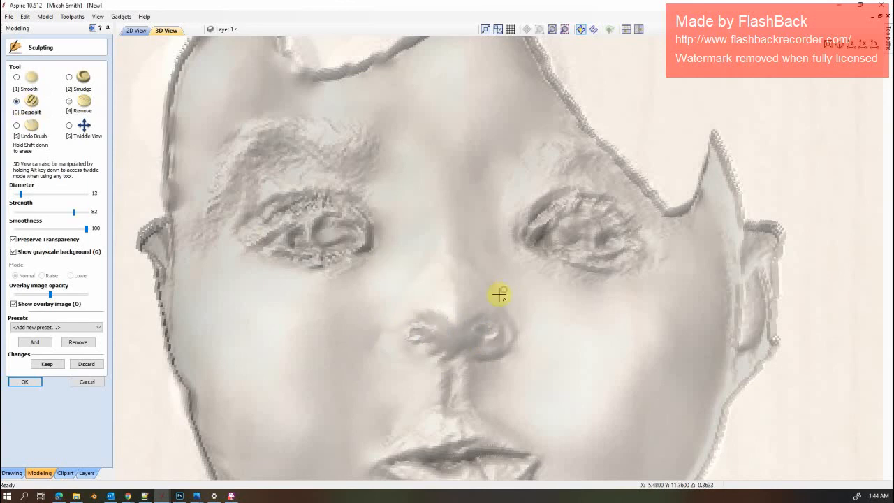
alt+drag(498, 295, 494, 321)
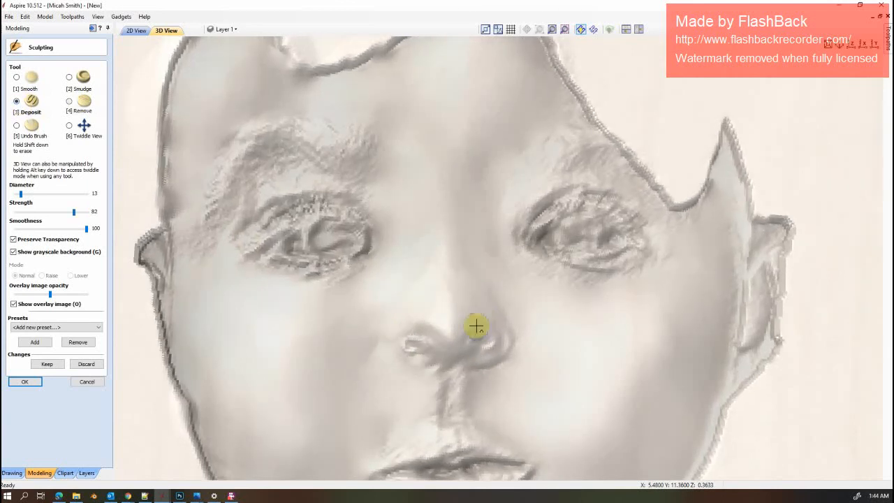
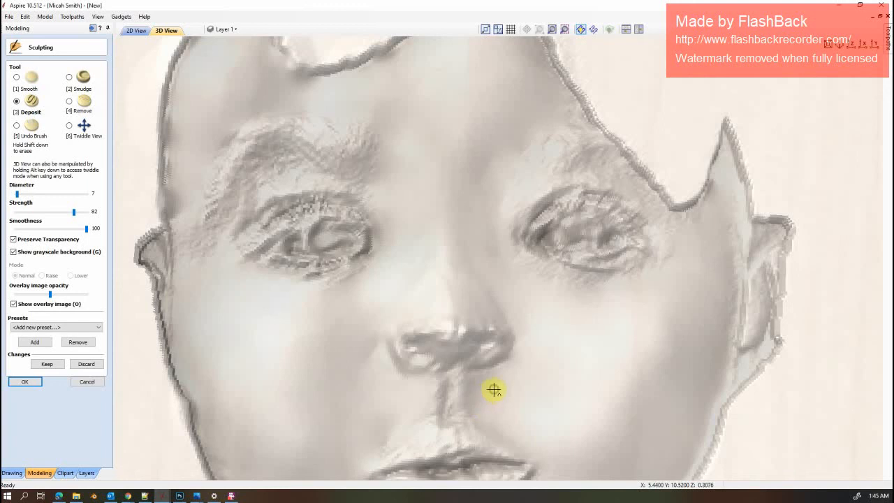
Soften the ridges on the nose tip and nostril wings with Smooth at strength 18, using brush diameters of 21 and 13
alt+drag(494, 389, 401, 293)
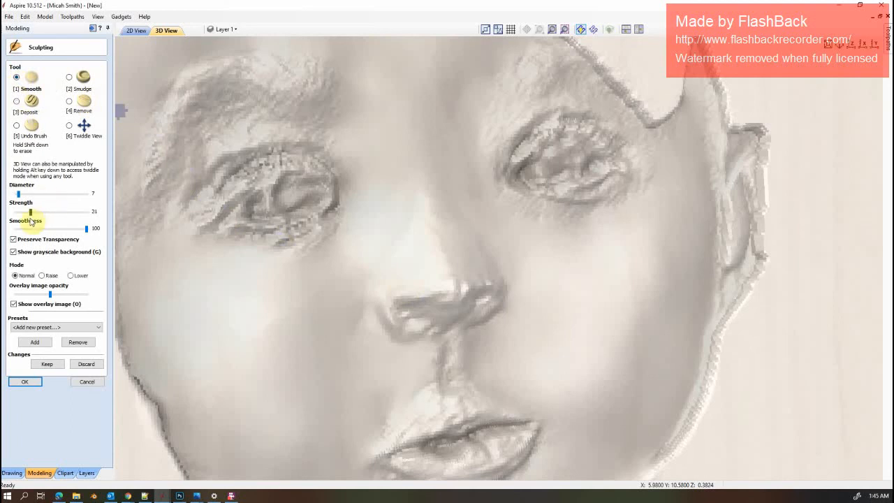
drag(30, 213, 15, 213)
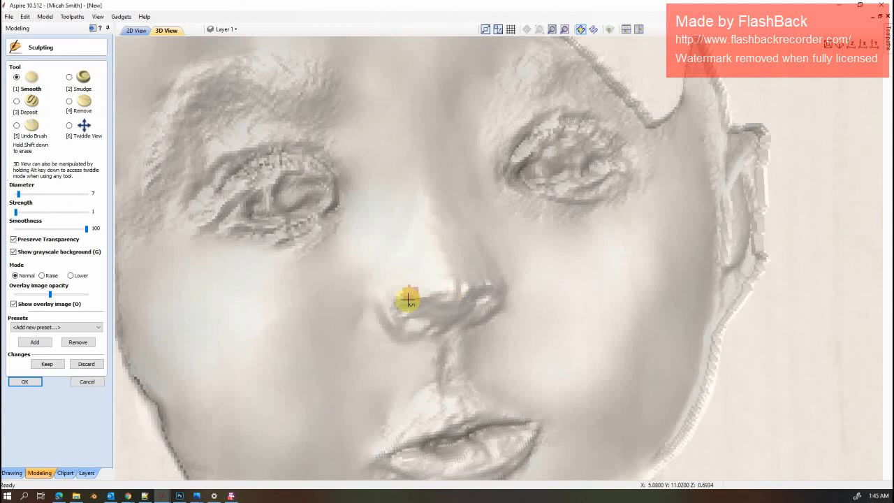
drag(393, 321, 378, 316)
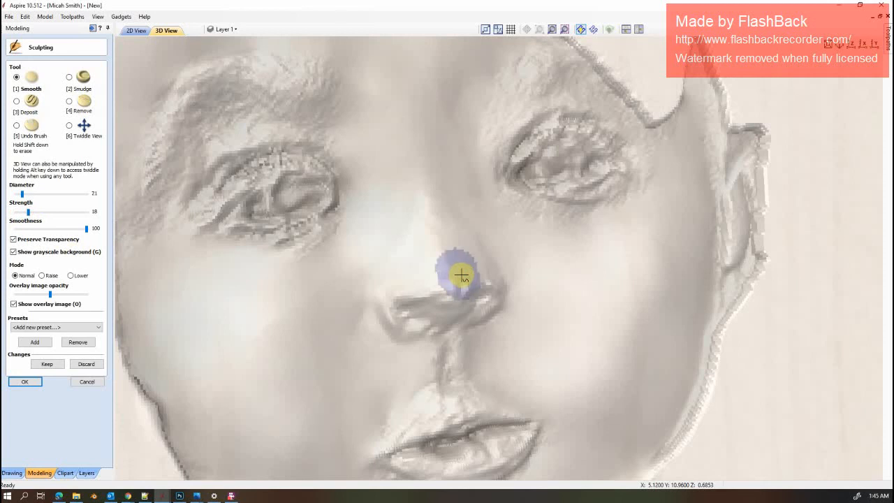
scroll(461, 275, down, 6)
mouse_move(461, 272)
mouse_down()
mouse_move(455, 289)
mouse_move(429, 290)
mouse_move(405, 308)
mouse_move(461, 319)
mouse_move(480, 279)
mouse_move(406, 304)
mouse_move(414, 328)
mouse_move(447, 300)
mouse_move(427, 296)
mouse_move(436, 323)
mouse_move(463, 315)
mouse_move(461, 292)
mouse_move(425, 286)
mouse_move(453, 286)
mouse_move(435, 254)
mouse_move(455, 285)
mouse_up()
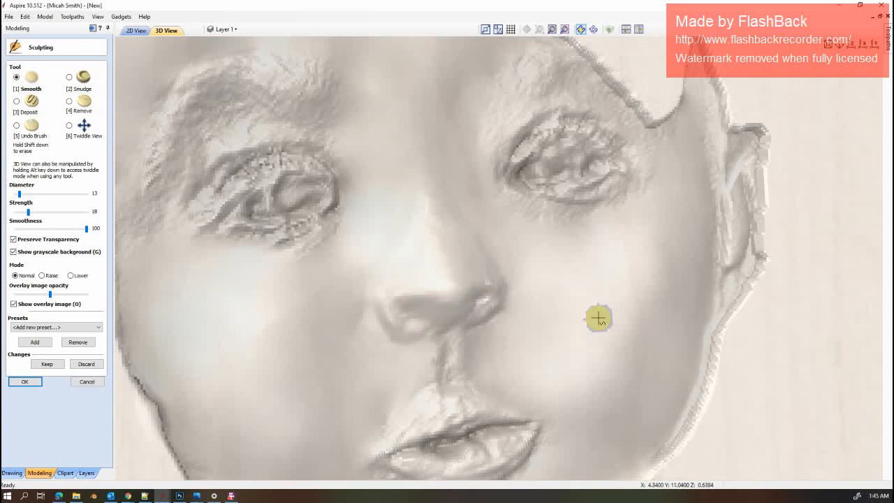
Smooth the lower edge of the nose tip and the outer sides of the nose at diameter 13 and strength 18
alt+drag(599, 318, 579, 322)
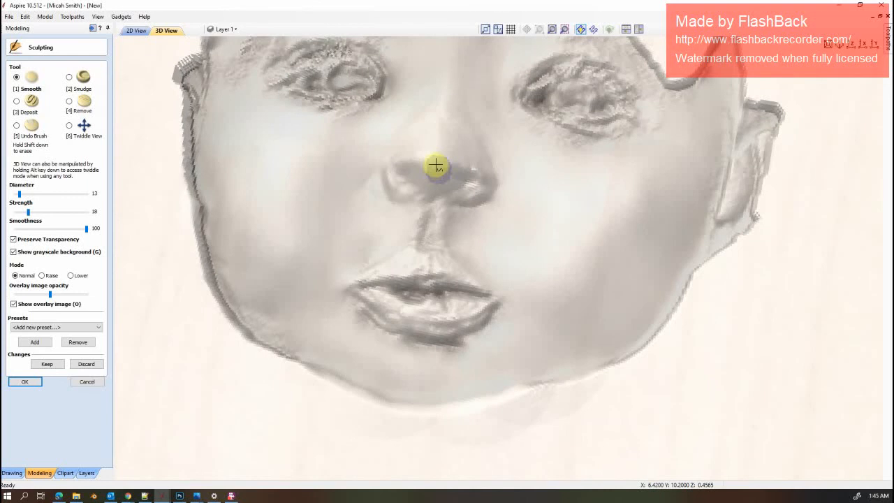
mouse_move(435, 164)
mouse_down()
mouse_move(481, 193)
mouse_move(476, 174)
mouse_move(476, 199)
mouse_move(493, 185)
mouse_move(455, 155)
mouse_move(470, 183)
mouse_move(478, 157)
mouse_up()
mouse_move(424, 164)
mouse_down()
mouse_move(435, 155)
mouse_move(440, 164)
mouse_move(436, 136)
mouse_move(455, 110)
mouse_move(484, 156)
mouse_up()
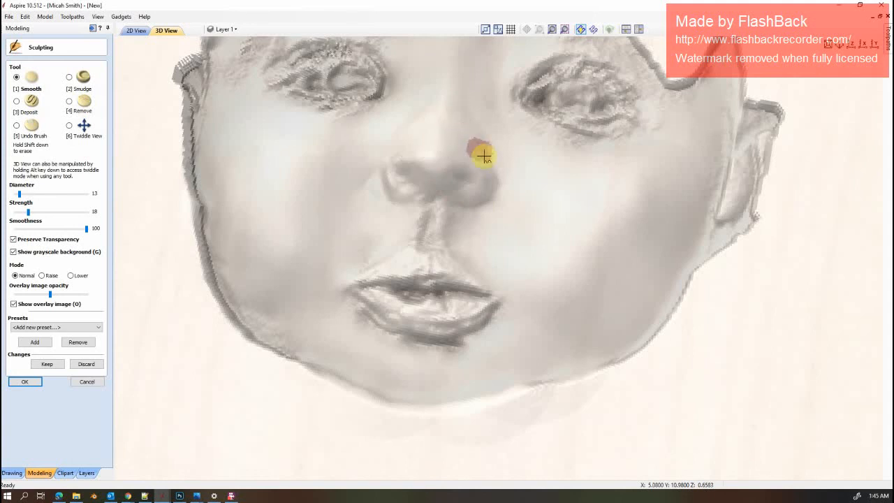
mouse_move(459, 120)
mouse_down()
mouse_move(454, 141)
mouse_move(428, 114)
mouse_move(384, 181)
mouse_up()
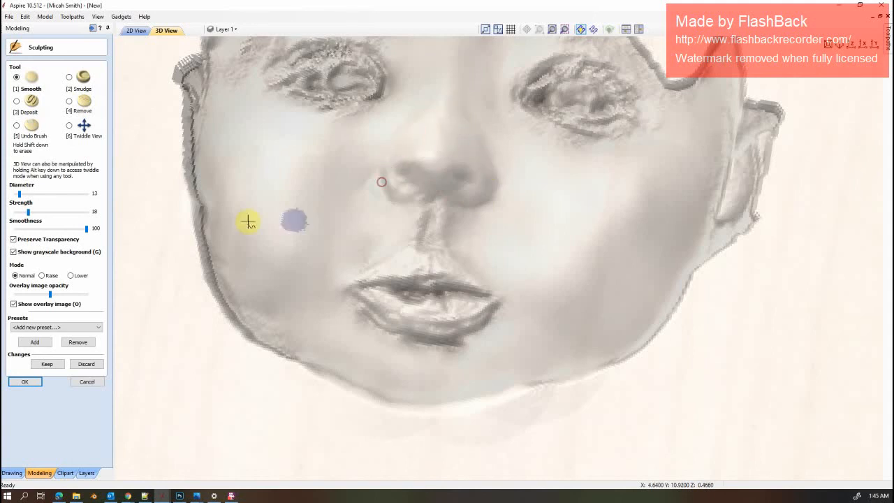
Deposit more material around both nostrils and along the nose tip's lower edge at diameter 13 and strength 82
click(16, 103)
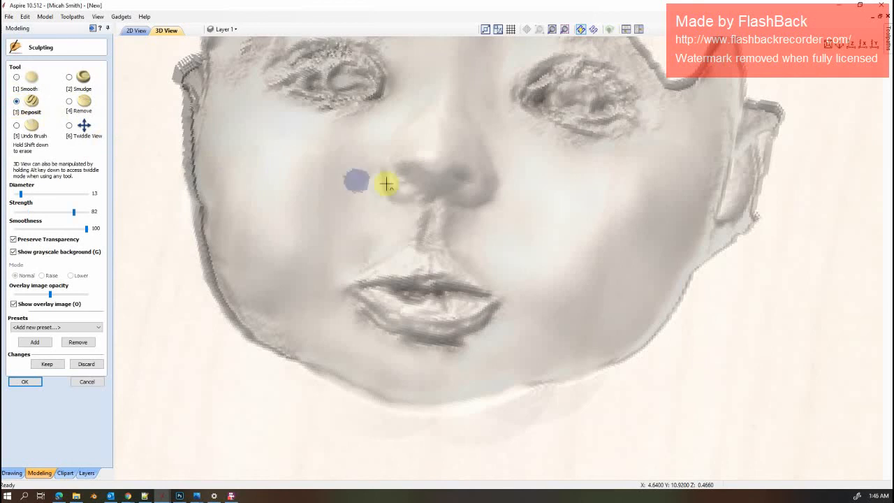
drag(385, 184, 419, 188)
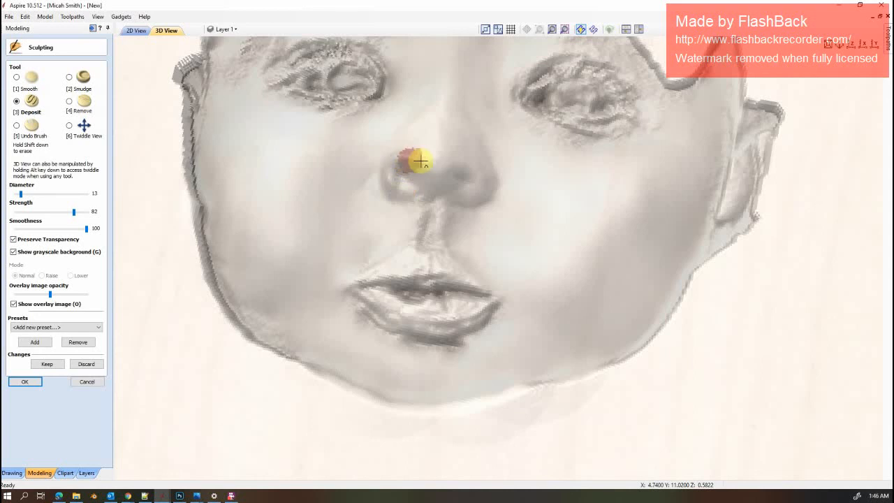
mouse_move(419, 164)
mouse_down()
mouse_move(433, 168)
mouse_move(408, 163)
mouse_move(444, 167)
mouse_up()
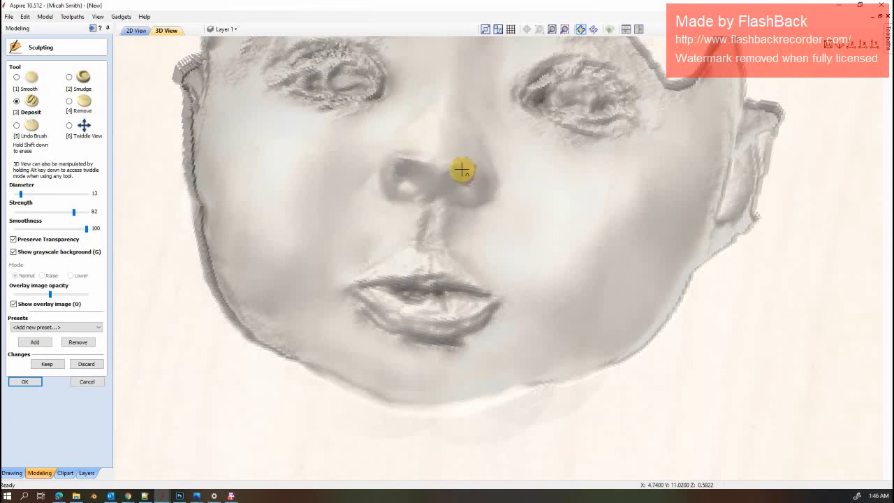
mouse_move(473, 191)
mouse_down()
mouse_move(465, 196)
mouse_move(464, 169)
mouse_up()
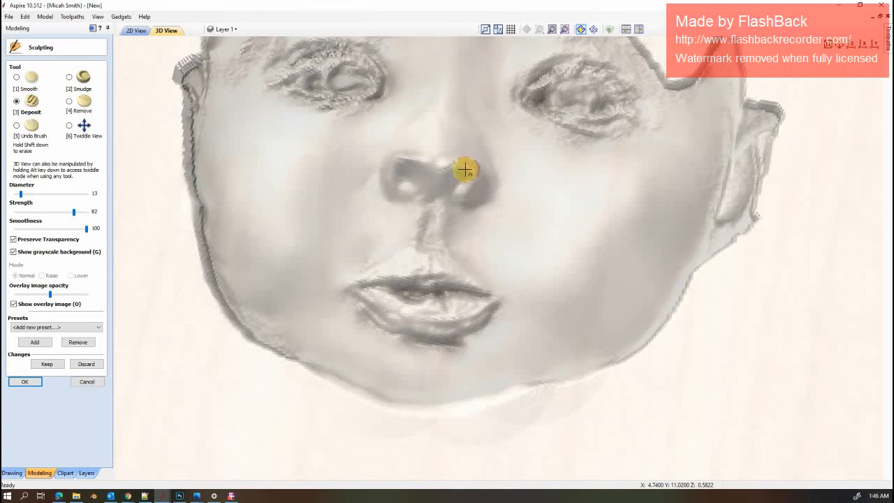
click(433, 156)
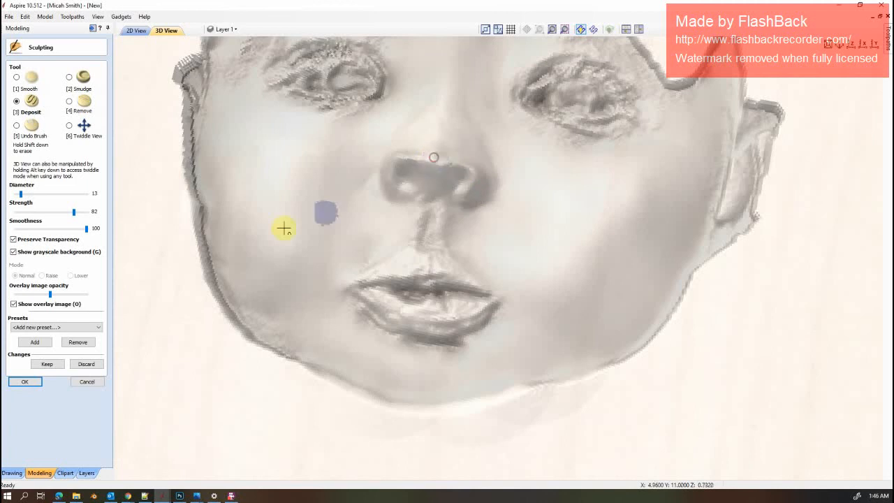
Deposit a little more material on the nose tip's lower edge, and blend it in with Smooth at diameter 13 and strength 18
drag(431, 178, 436, 165)
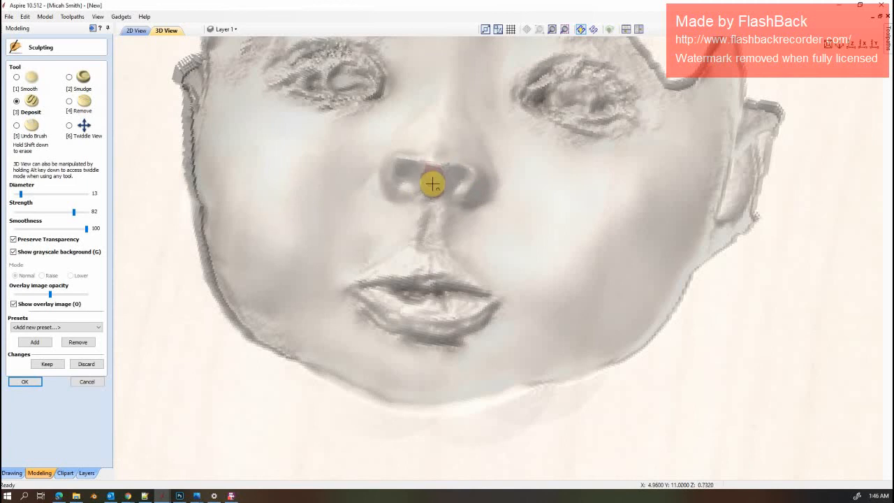
click(15, 81)
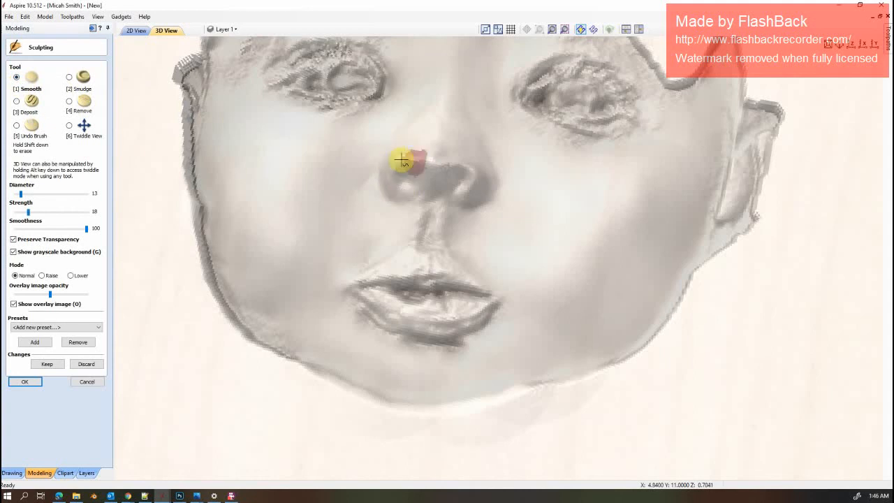
mouse_move(402, 160)
mouse_down()
mouse_move(438, 146)
mouse_move(469, 196)
mouse_move(480, 187)
mouse_up()
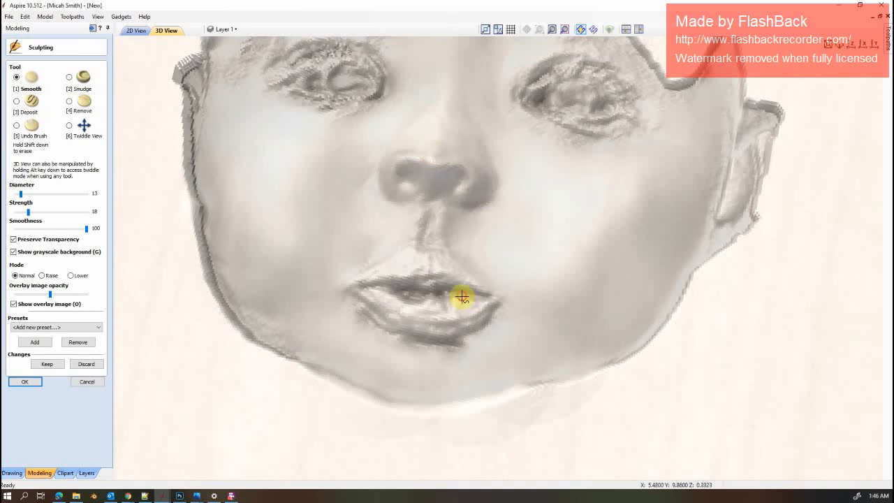
Smooth the sides of the nose, the nostrils and the area just beneath them at diameter 13 and strength 18
mouse_move(462, 297)
middle_down()
mouse_move(507, 311)
mouse_move(580, 290)
mouse_move(624, 240)
mouse_move(656, 264)
middle_up()
middle_drag(534, 281, 588, 297)
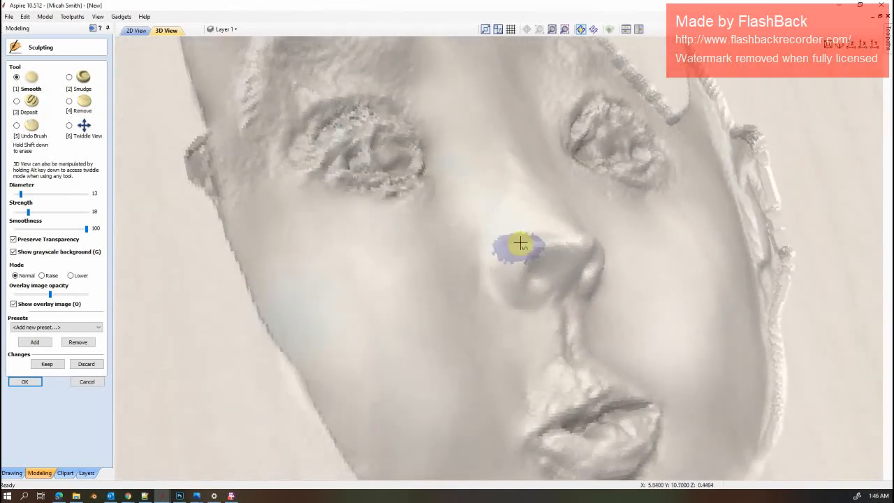
mouse_move(521, 244)
mouse_down()
mouse_move(524, 235)
mouse_move(535, 248)
mouse_move(522, 270)
mouse_move(591, 241)
mouse_move(553, 252)
mouse_move(517, 281)
mouse_move(539, 287)
mouse_move(511, 236)
mouse_move(539, 222)
mouse_move(554, 232)
mouse_move(501, 278)
mouse_move(504, 288)
mouse_move(529, 189)
mouse_move(535, 205)
mouse_move(515, 296)
mouse_move(571, 236)
mouse_move(593, 252)
mouse_move(566, 246)
mouse_move(598, 252)
mouse_move(599, 279)
mouse_move(477, 325)
mouse_move(461, 268)
mouse_move(429, 220)
mouse_move(435, 178)
mouse_move(456, 239)
mouse_move(453, 204)
mouse_move(459, 259)
mouse_move(437, 181)
mouse_move(471, 238)
mouse_move(419, 136)
mouse_move(477, 256)
mouse_move(467, 256)
mouse_up()
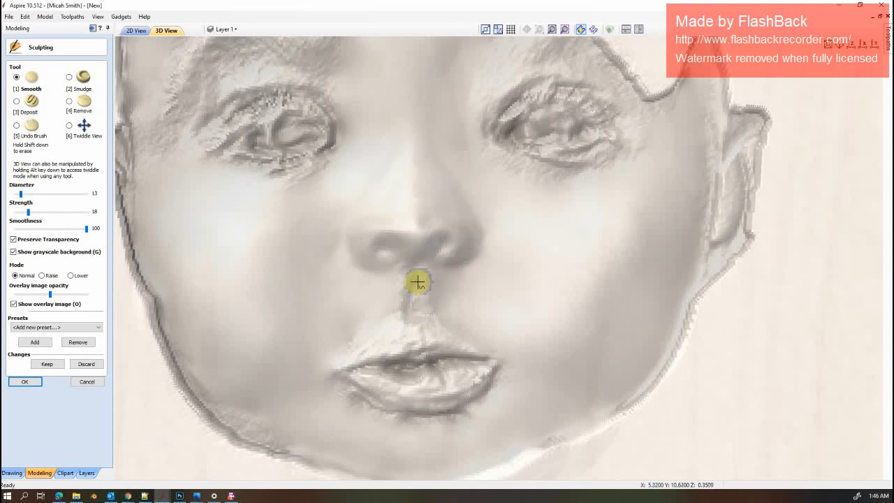
mouse_move(416, 280)
mouse_down()
mouse_move(409, 317)
mouse_move(412, 294)
mouse_move(385, 295)
mouse_move(389, 284)
mouse_move(443, 304)
mouse_move(451, 320)
mouse_move(429, 310)
mouse_move(428, 277)
mouse_move(399, 309)
mouse_move(412, 292)
mouse_move(415, 319)
mouse_move(349, 351)
mouse_move(401, 324)
mouse_move(449, 315)
mouse_move(511, 349)
mouse_move(473, 415)
mouse_move(496, 401)
mouse_move(507, 375)
mouse_move(475, 394)
mouse_move(485, 371)
mouse_move(414, 398)
mouse_move(463, 381)
mouse_move(454, 389)
mouse_move(371, 382)
mouse_move(388, 396)
mouse_move(375, 379)
mouse_move(425, 391)
mouse_move(496, 369)
mouse_move(470, 384)
mouse_move(482, 354)
mouse_move(451, 343)
mouse_move(380, 343)
mouse_move(345, 361)
mouse_move(373, 347)
mouse_move(465, 378)
mouse_move(464, 415)
mouse_move(429, 410)
mouse_move(489, 374)
mouse_move(537, 323)
mouse_move(587, 406)
mouse_move(589, 300)
mouse_up()
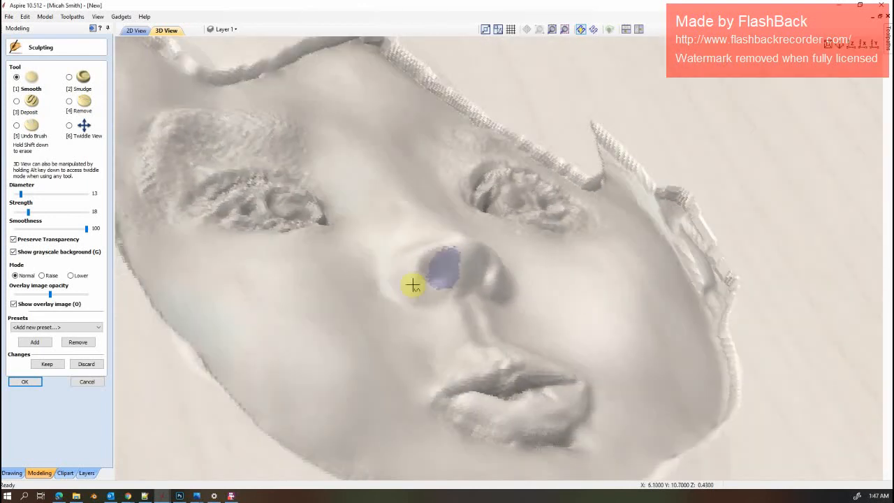
Raise the nose, mouth area and adjoining cheek with Deposit at strength 82, using brush diameters of 137 and 117
scroll(419, 291, up, 5)
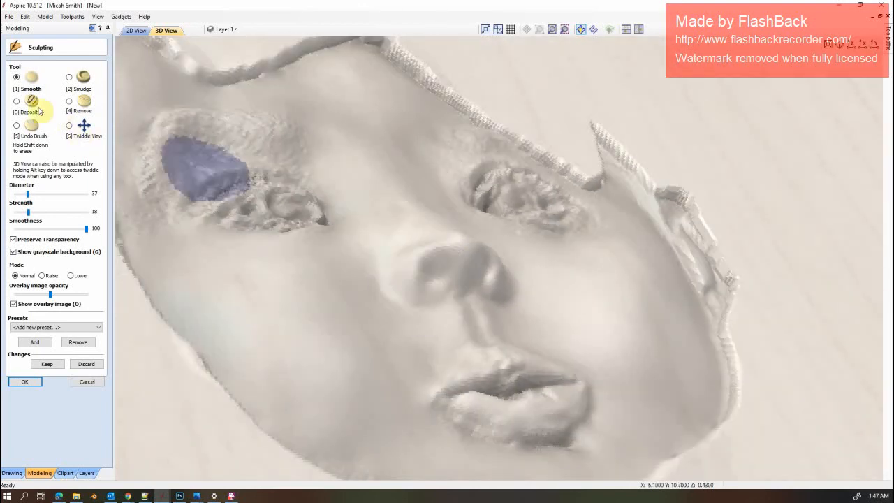
click(16, 102)
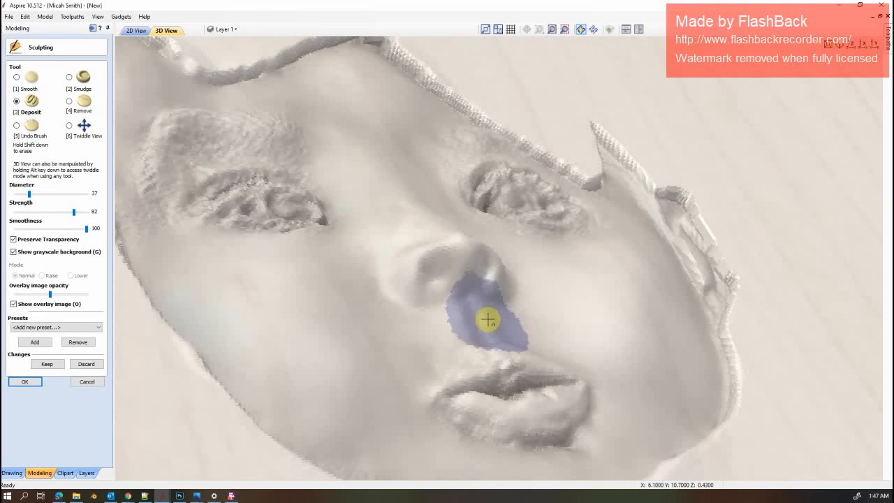
scroll(467, 310, up, 7)
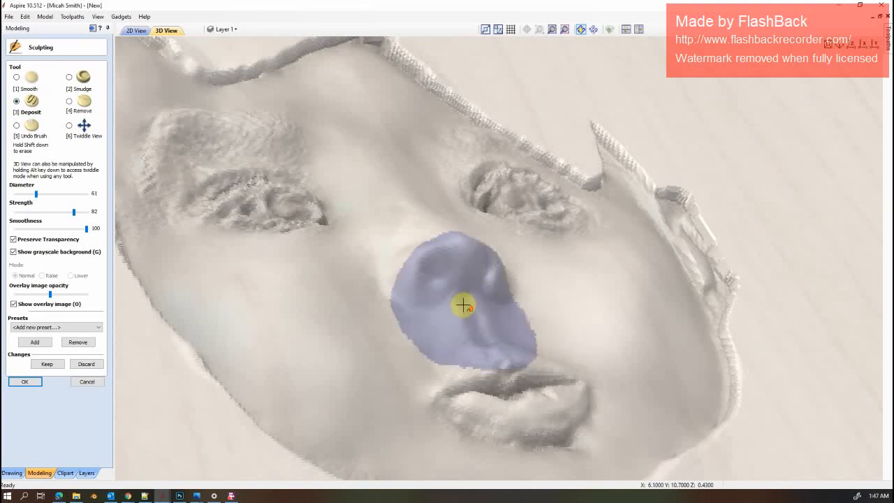
scroll(461, 285, up, 9)
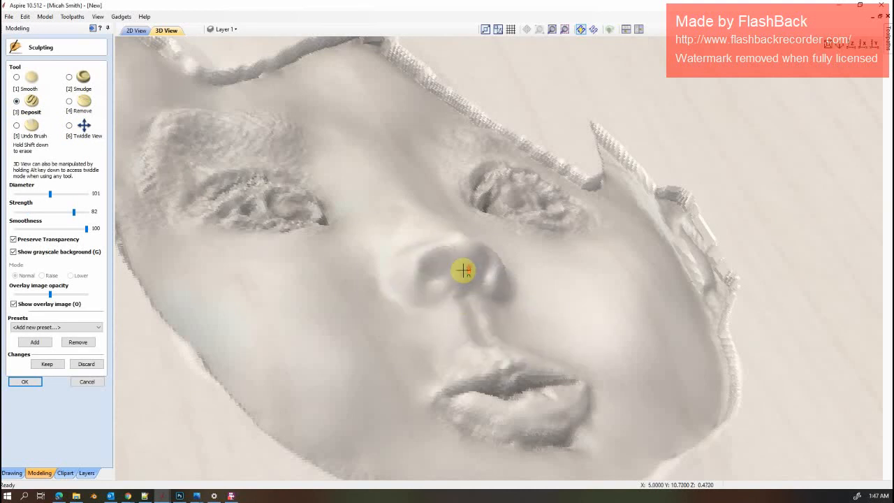
scroll(469, 255, up, 4)
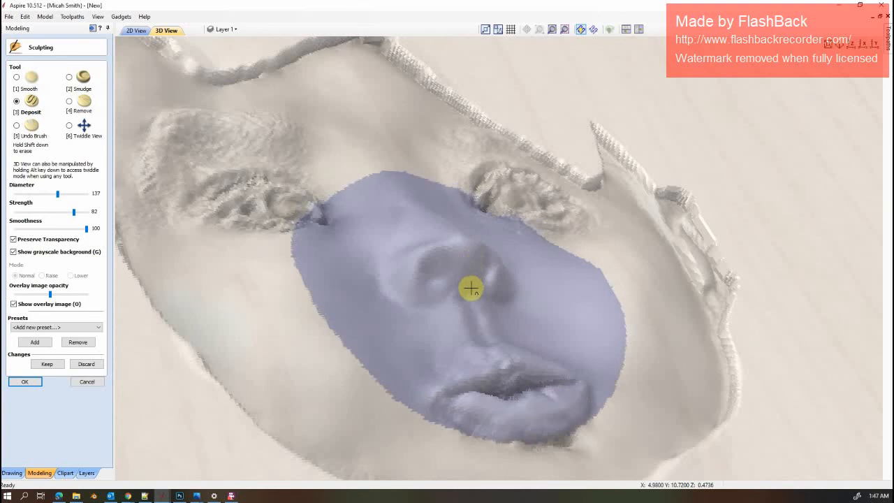
click(479, 322)
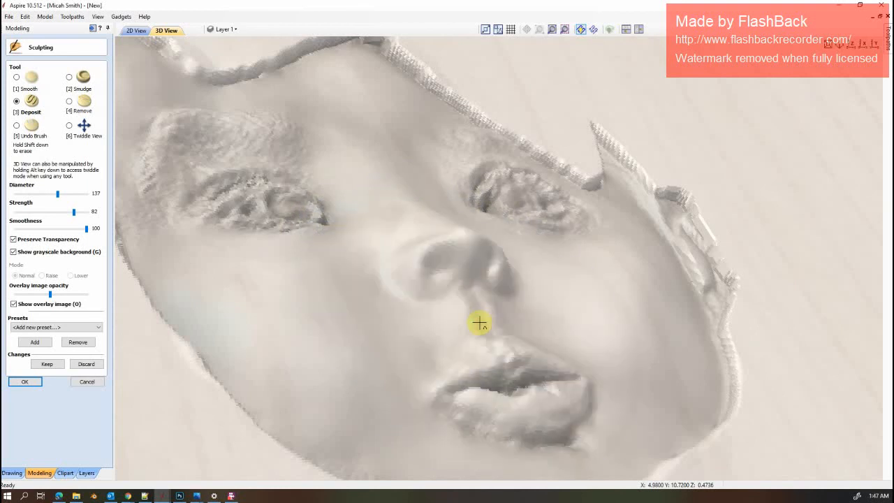
click(480, 322)
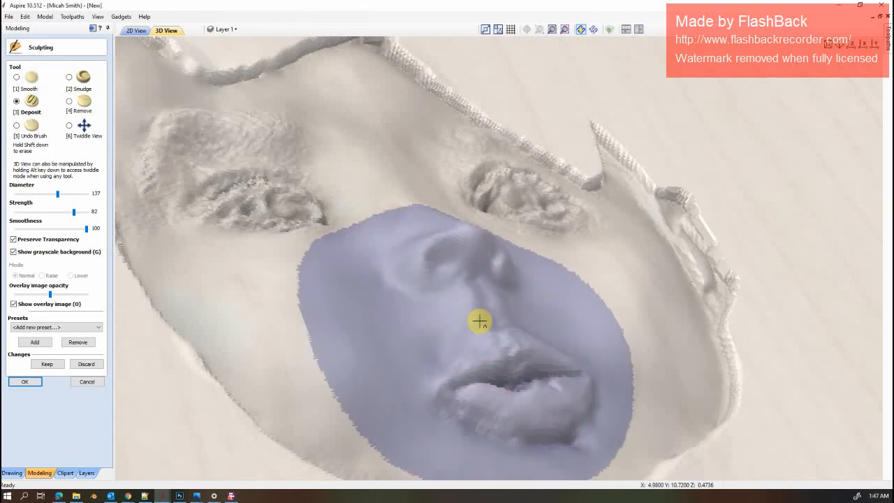
click(481, 320)
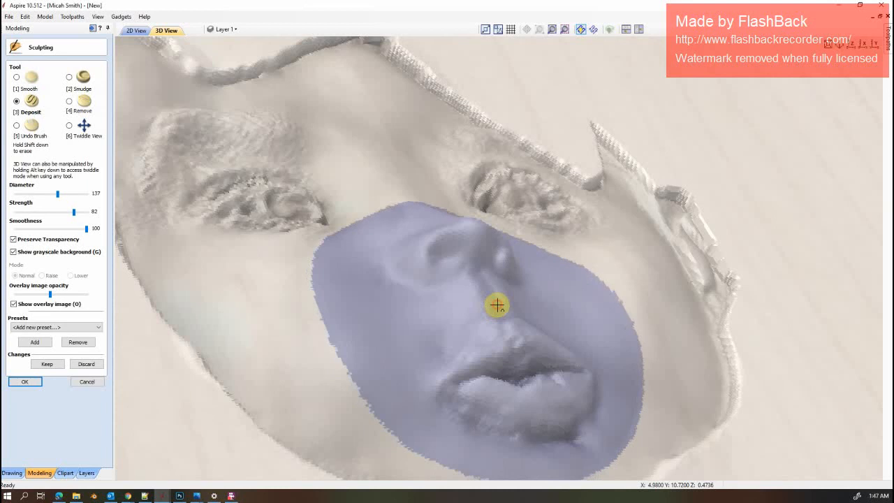
click(496, 305)
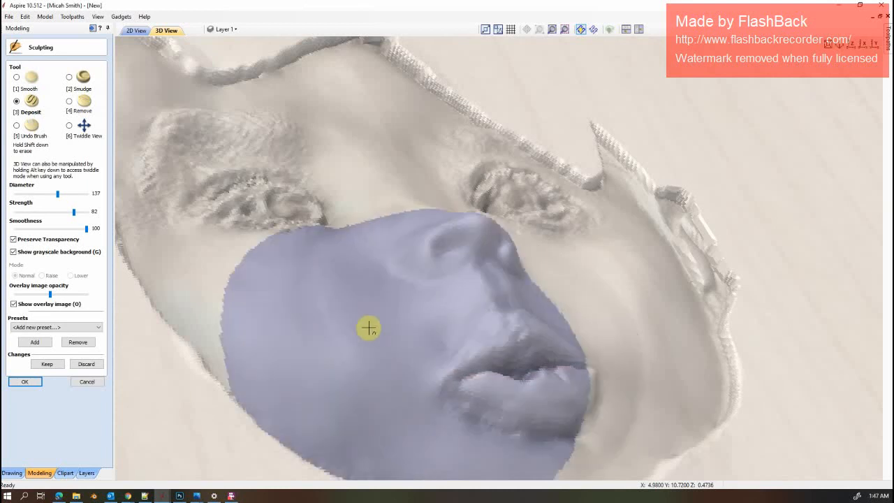
scroll(328, 327, down, 3)
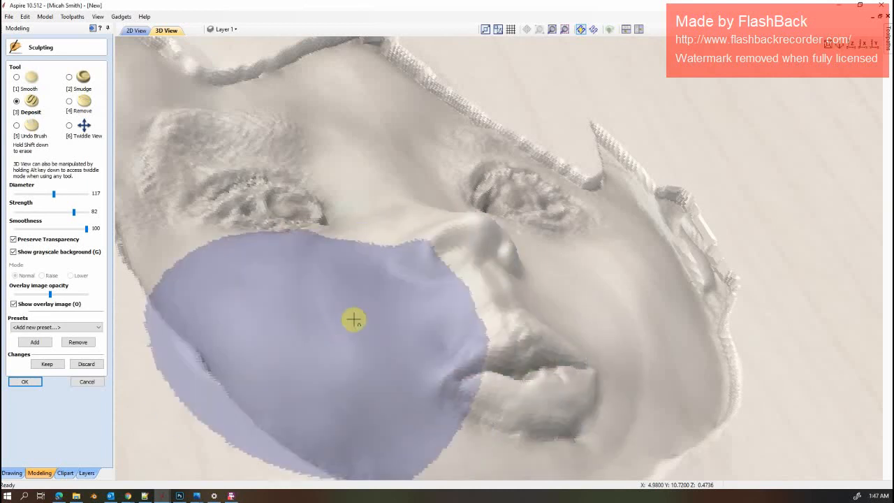
scroll(362, 320, down, 2)
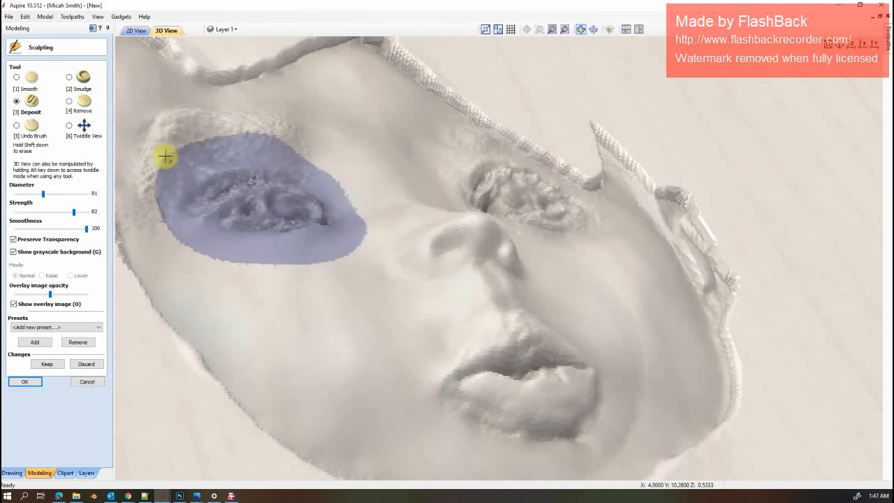
Carve down the area beneath the nose and beside the philtrum with Remove at strength 100, using brush diameters from 65 down to 25
click(69, 102)
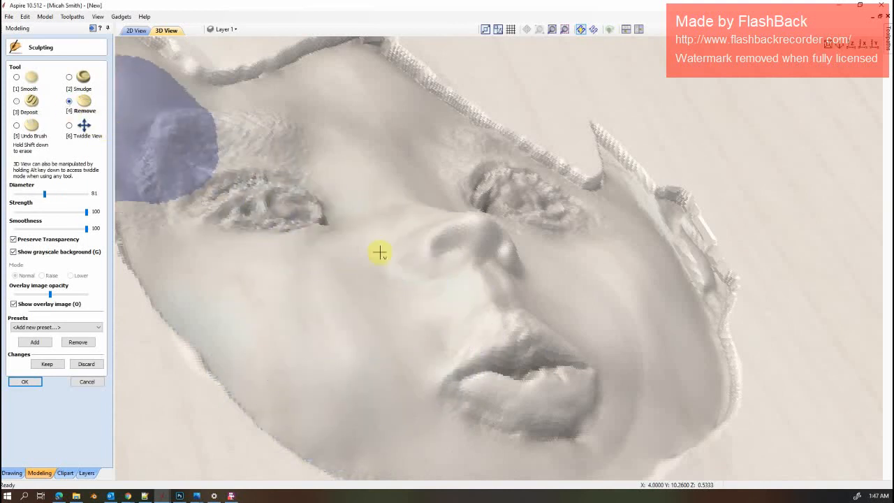
ctrl+scroll(481, 286, down, 2)
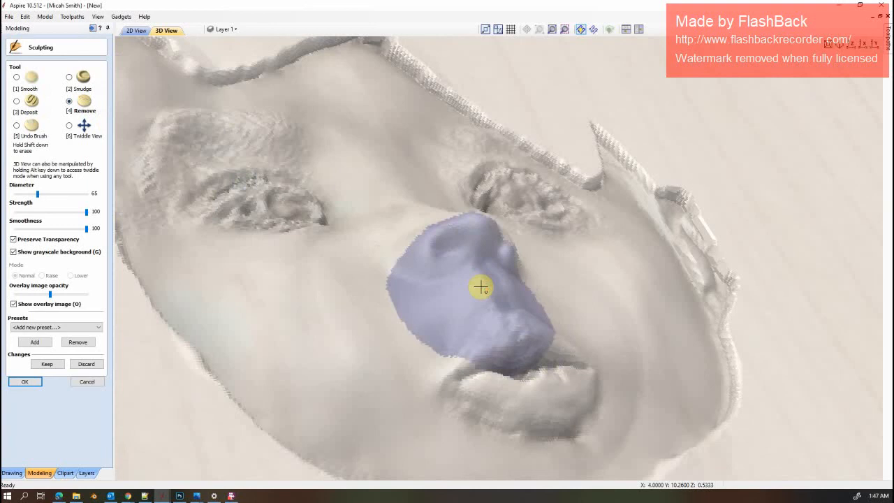
ctrl+scroll(482, 286, down, 2)
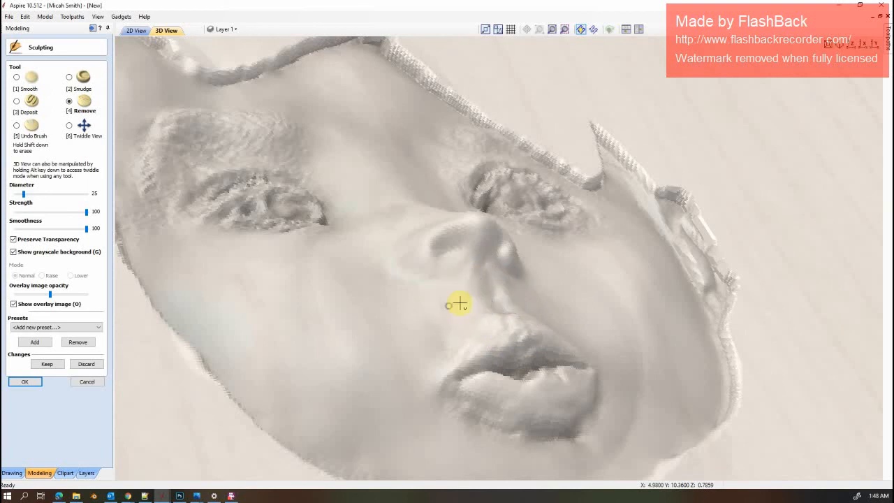
ctrl+scroll(476, 260, up, 2)
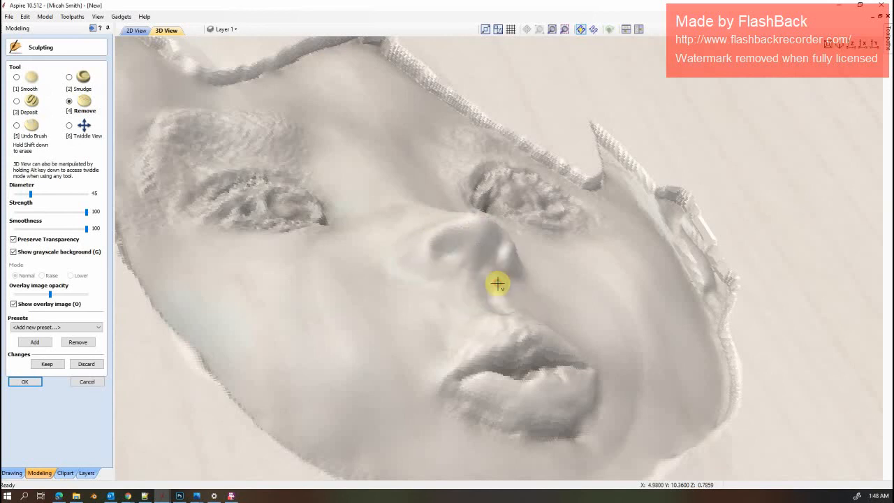
click(497, 283)
click(566, 344)
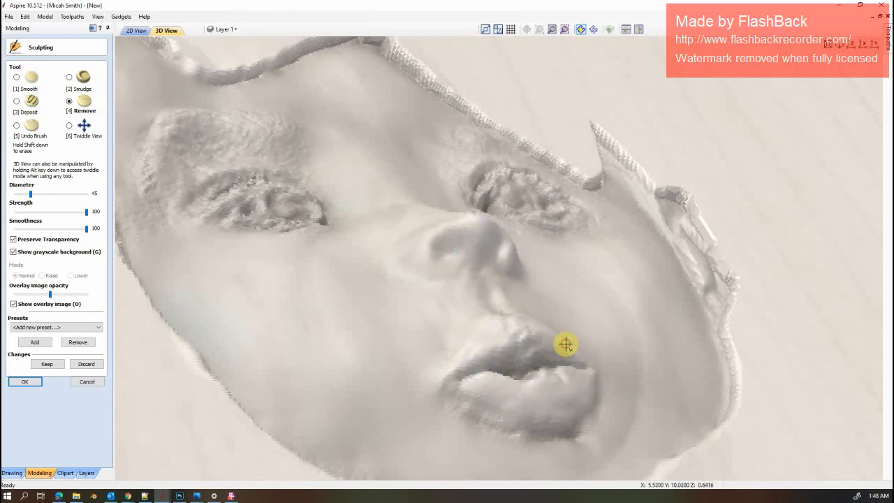
Lower the cheeks around the nose and mouth corners with Remove at strength 100, using brush diameters of 65 and 85
mouse_move(566, 344)
alt+mouse_down()
mouse_move(472, 427)
mouse_move(481, 353)
alt+mouse_up()
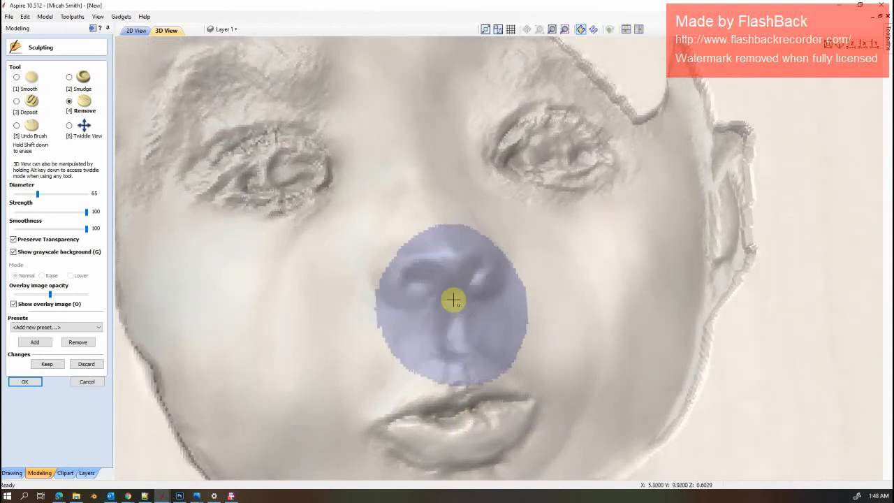
scroll(455, 299, up, 4)
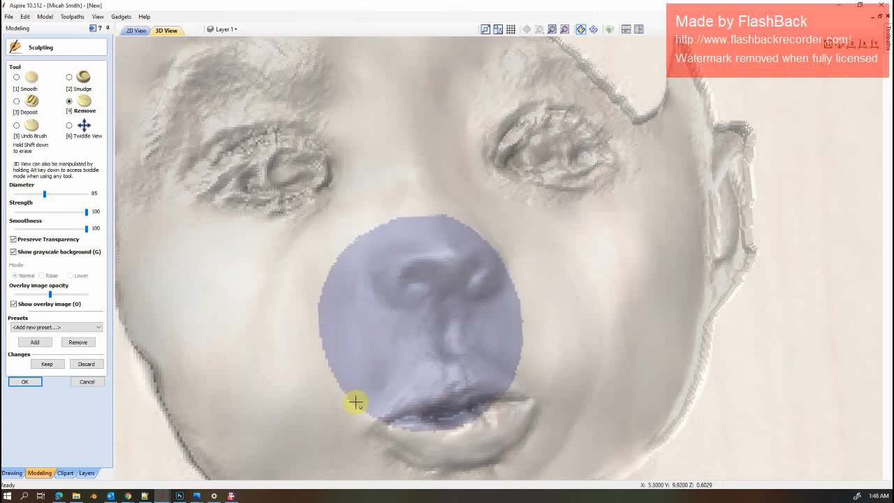
scroll(355, 354, down, 3)
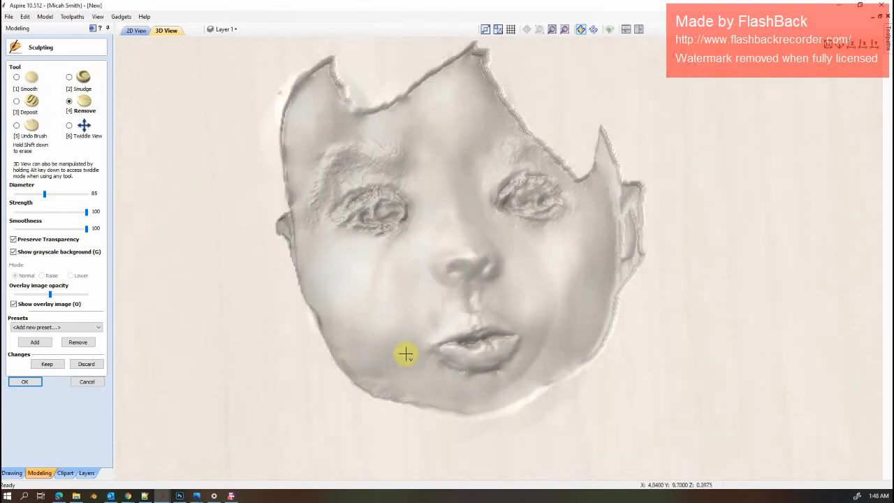
alt+drag(439, 338, 560, 268)
scroll(560, 268, up, 5)
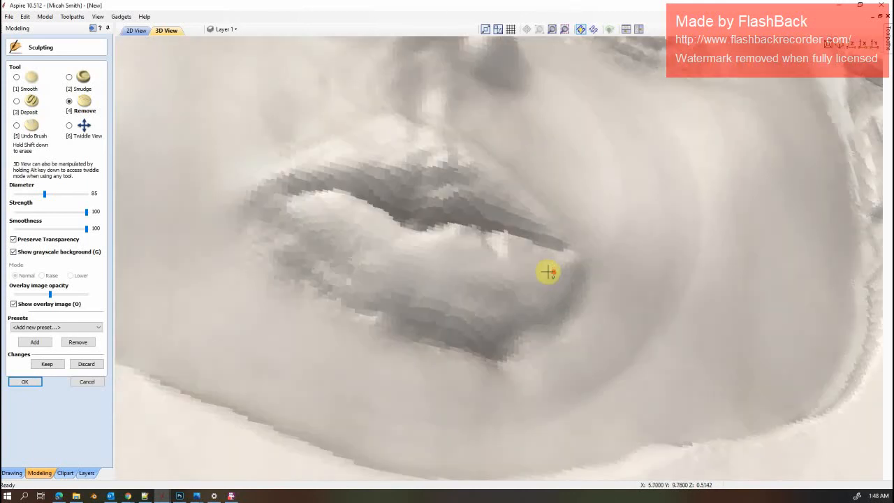
scroll(548, 272, down, 3)
Blend away the brush marks on the cheeks around the mouth with Smooth at diameter 39 and strength 18
drag(548, 272, 244, 142)
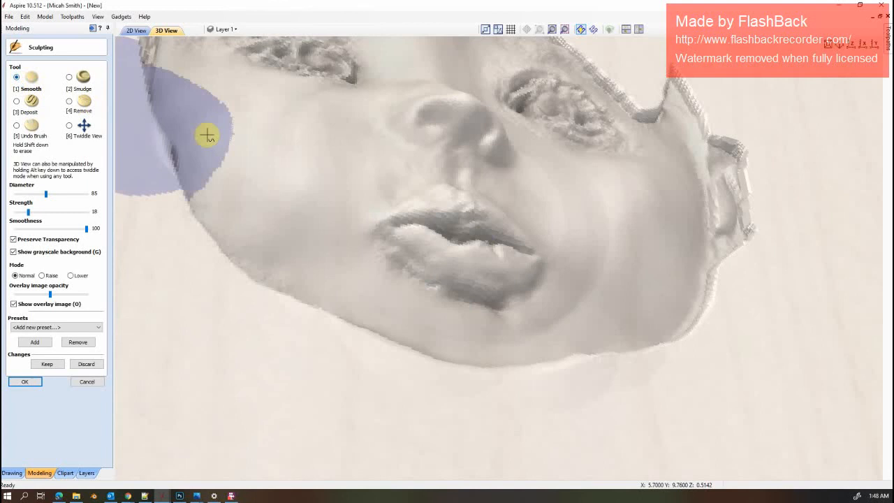
key(Left)
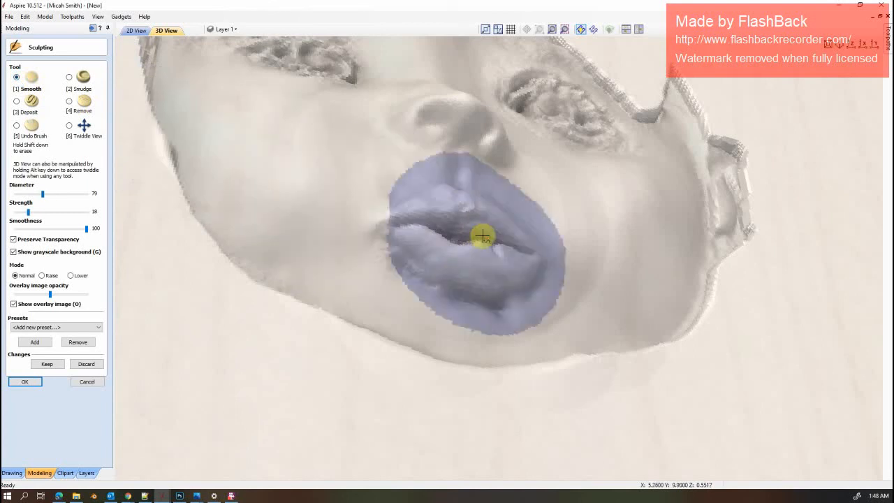
key(Left)
key(Left)
key(Left)
key(Left)
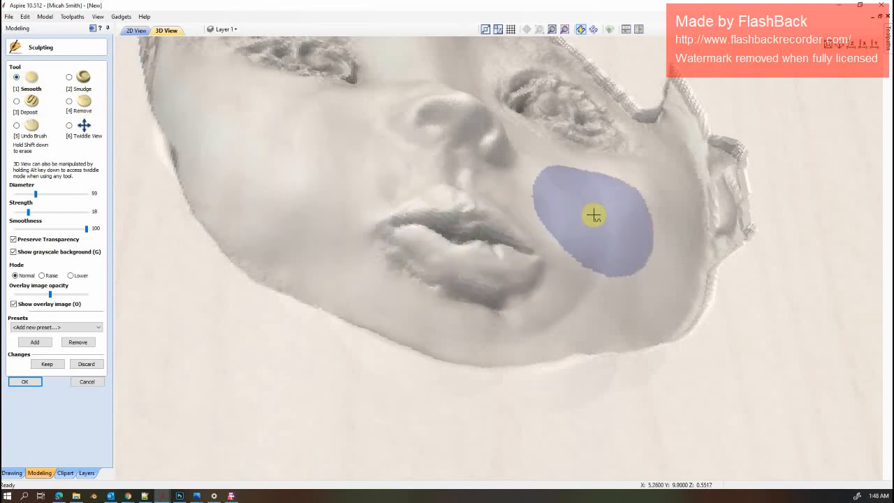
key(Left)
key(Left)
key(Left)
key(Left)
mouse_move(585, 224)
mouse_down()
mouse_move(590, 283)
mouse_move(601, 238)
mouse_move(555, 174)
mouse_move(645, 207)
mouse_move(598, 287)
mouse_move(529, 359)
mouse_move(410, 354)
mouse_move(310, 289)
mouse_move(279, 219)
mouse_move(341, 177)
mouse_move(339, 130)
mouse_move(264, 130)
mouse_move(309, 132)
mouse_move(355, 160)
mouse_move(394, 168)
mouse_move(357, 175)
mouse_move(500, 183)
mouse_move(573, 224)
mouse_up()
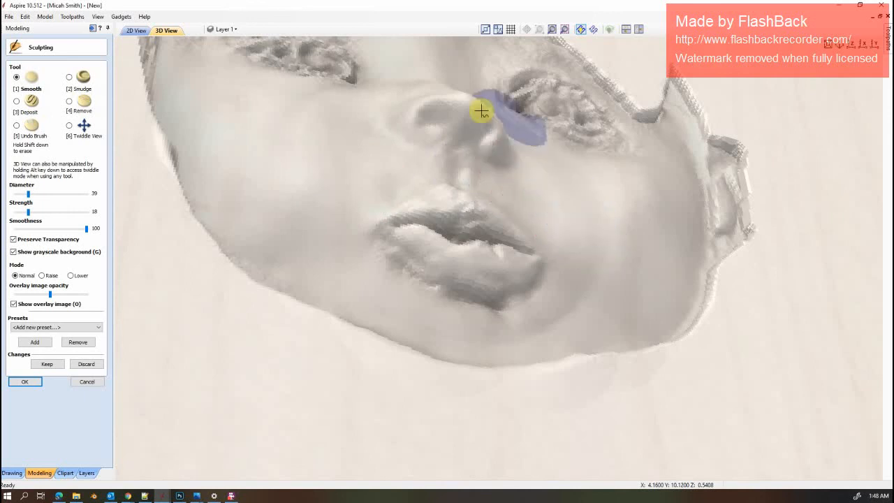
Smooth the nose tip at diameter 39 and the outer nostril edge at diameter 9, keeping strength at 18
drag(464, 98, 477, 114)
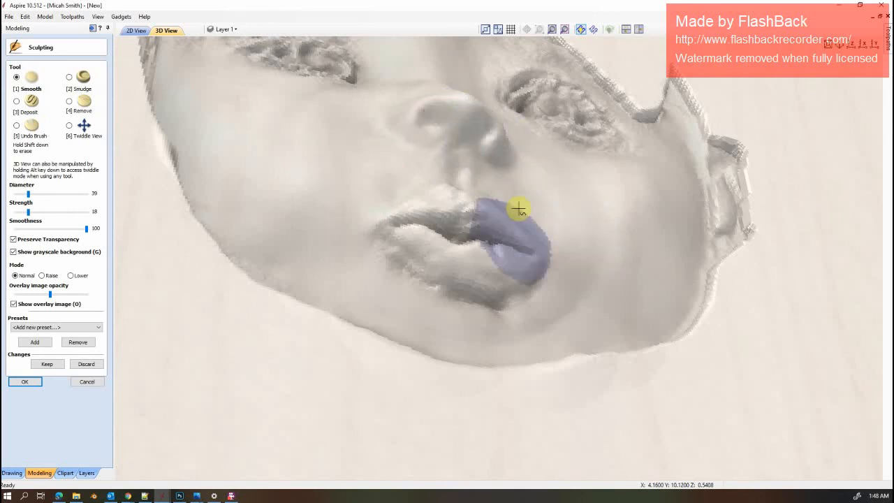
mouse_move(502, 199)
alt+mouse_down()
mouse_move(498, 273)
mouse_move(513, 271)
mouse_move(481, 277)
alt+mouse_up()
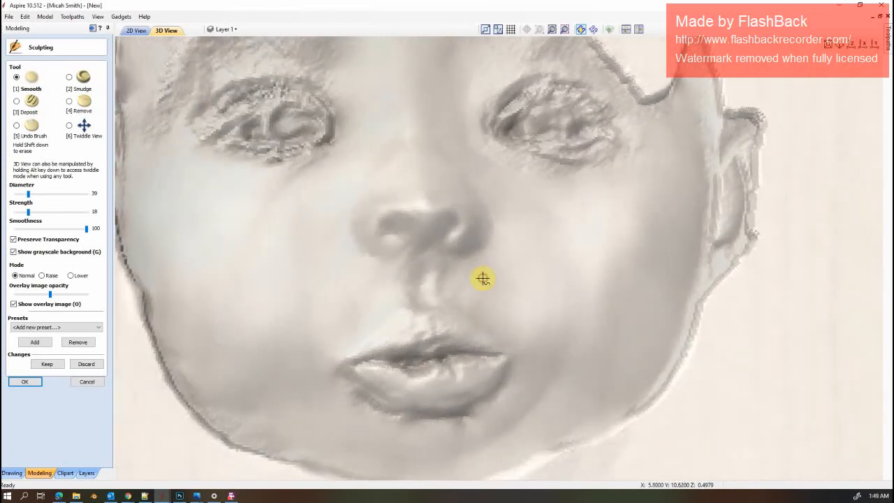
scroll(499, 248, down, 3)
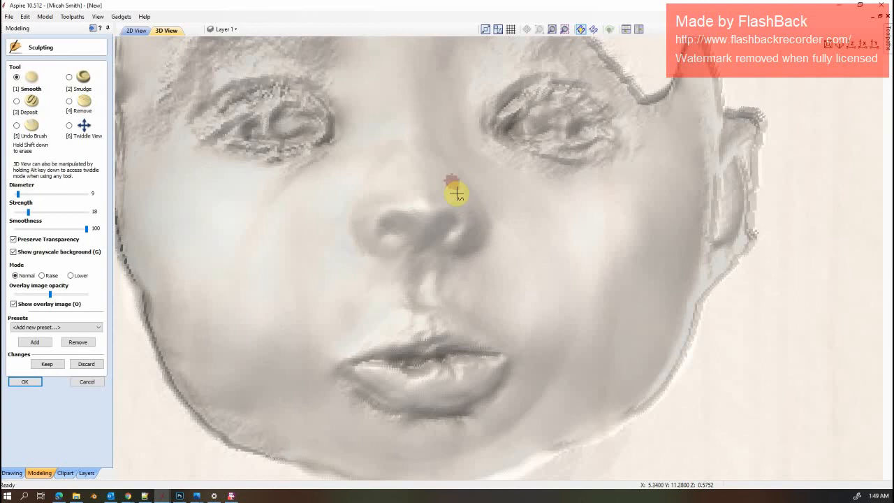
mouse_move(457, 193)
mouse_down()
mouse_move(475, 207)
mouse_move(482, 233)
mouse_up()
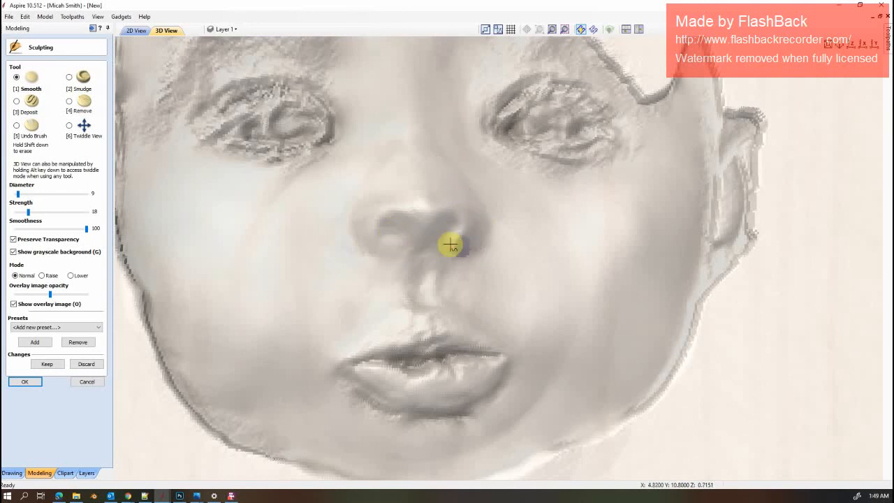
Smooth the inner edge of the right-hand nostril with the Smooth brush at diameter 9 and strength 18
click(70, 103)
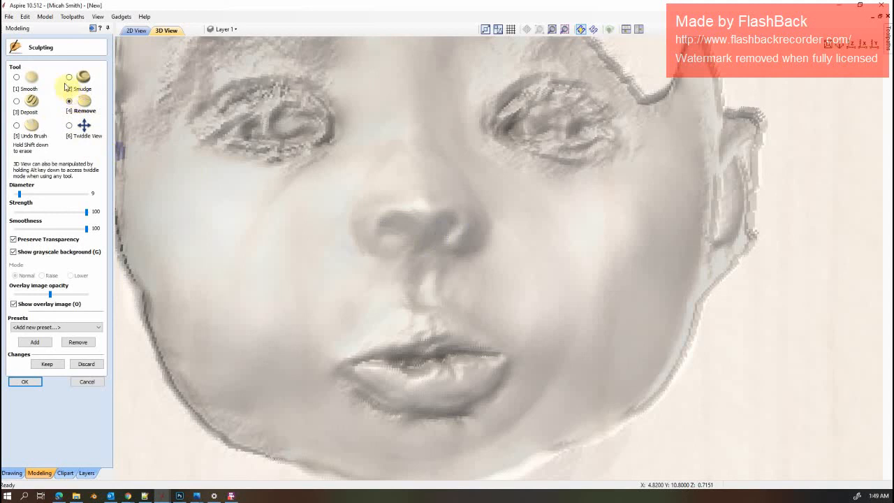
click(16, 77)
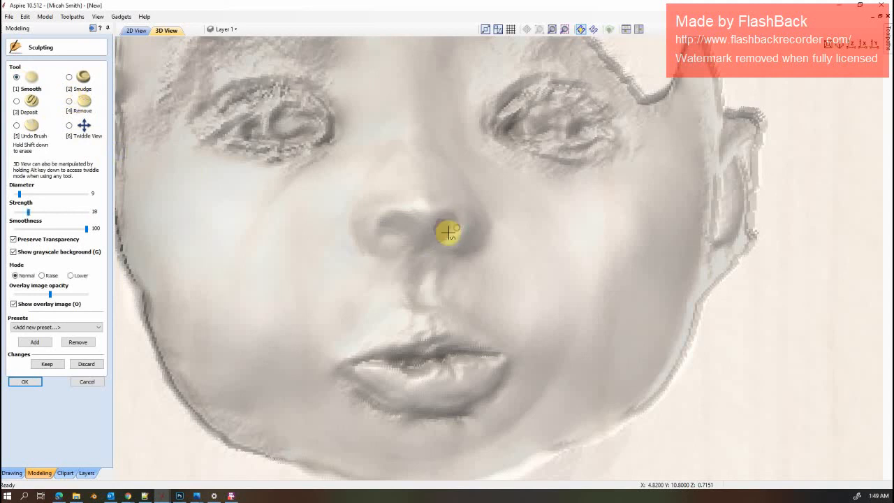
drag(448, 232, 451, 232)
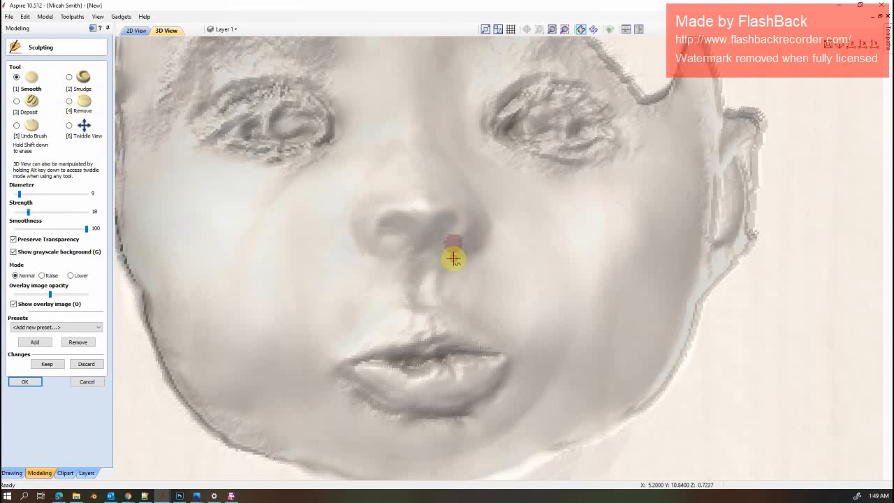
Smooth the upper lip edge and the philtrum above it at diameter 9 and strength 18
alt+drag(483, 293, 607, 293)
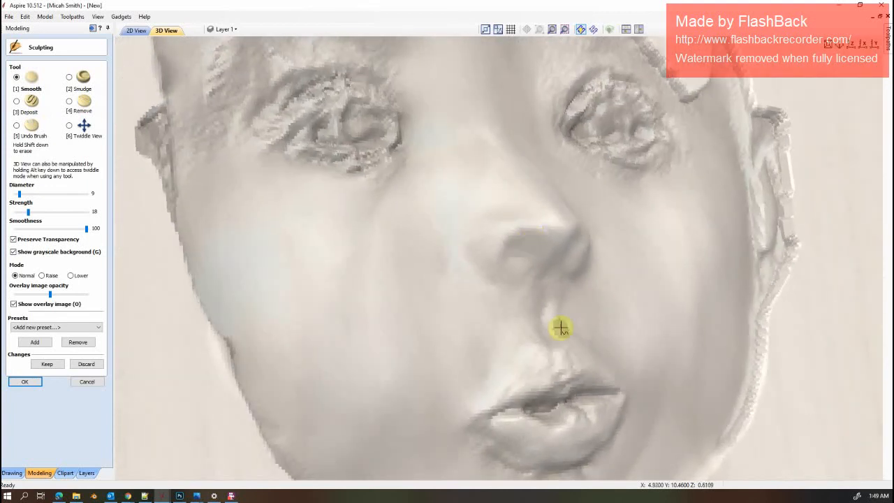
mouse_move(549, 371)
mouse_down()
mouse_move(514, 384)
mouse_move(549, 375)
mouse_move(517, 396)
mouse_move(577, 379)
mouse_move(551, 378)
mouse_move(547, 368)
mouse_up()
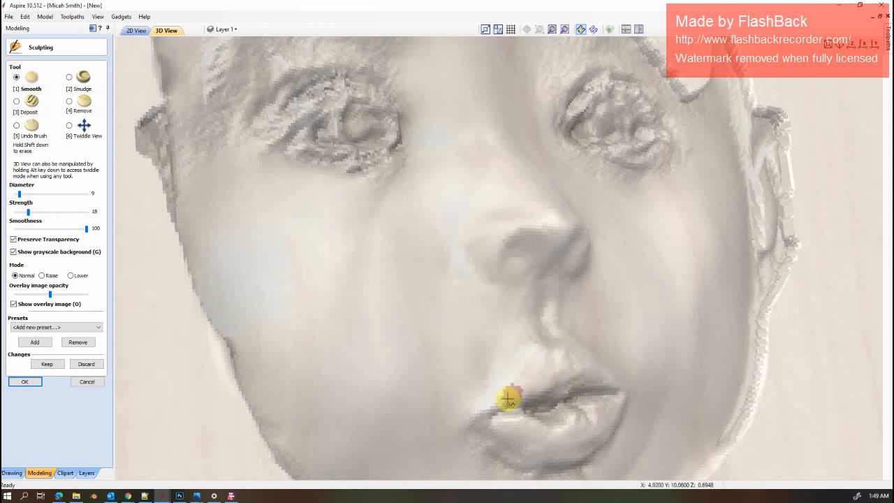
mouse_move(508, 399)
mouse_down()
mouse_move(554, 373)
mouse_move(610, 376)
mouse_up()
mouse_move(682, 334)
alt+mouse_down()
mouse_move(535, 309)
mouse_move(498, 378)
alt+mouse_up()
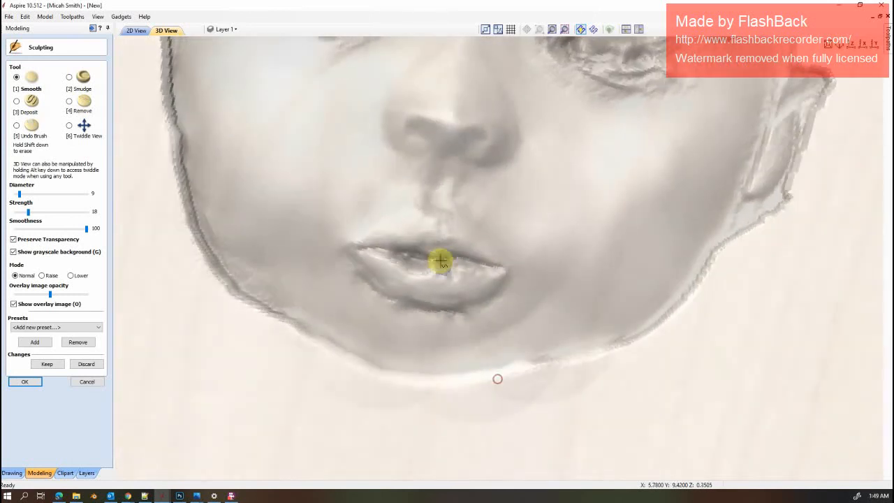
mouse_move(453, 236)
mouse_down()
mouse_move(457, 251)
mouse_move(463, 245)
mouse_up()
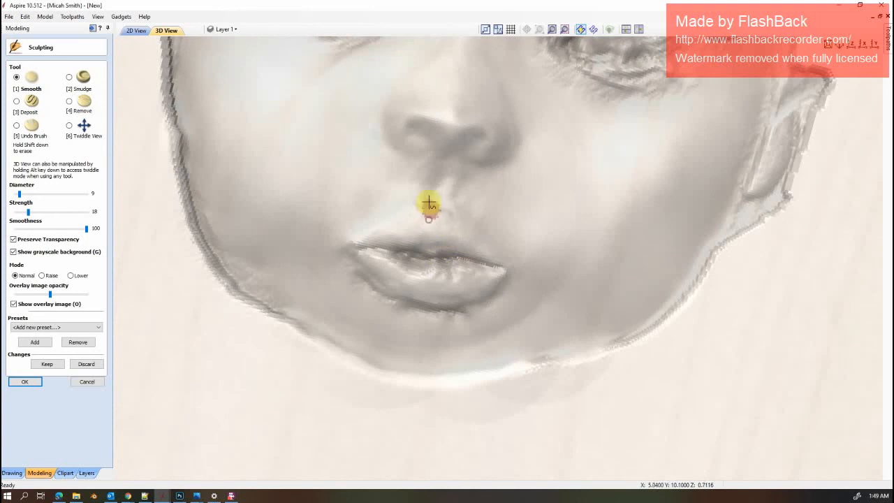
mouse_move(439, 217)
mouse_down()
mouse_move(487, 228)
mouse_move(482, 220)
mouse_up()
drag(457, 192, 460, 208)
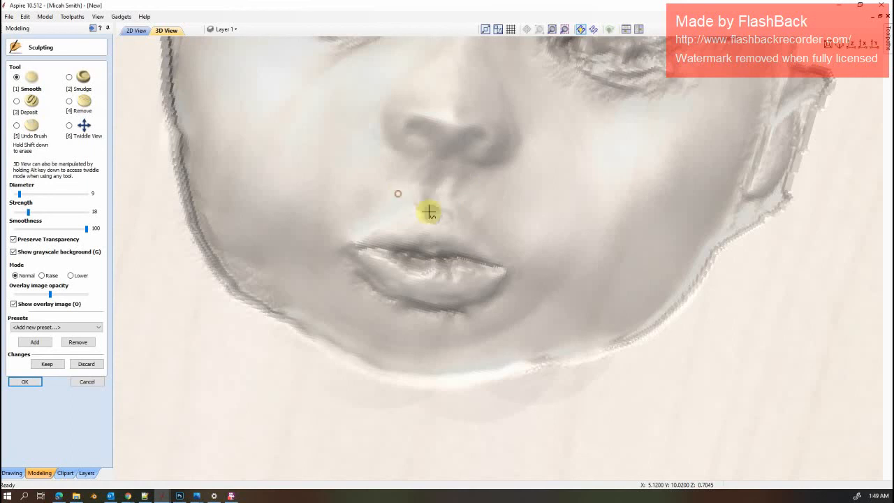
Smooth the skin under the lower lip and the lip surface at diameter 9 and strength 18
mouse_move(488, 322)
mouse_down()
mouse_move(416, 320)
mouse_move(389, 305)
mouse_up()
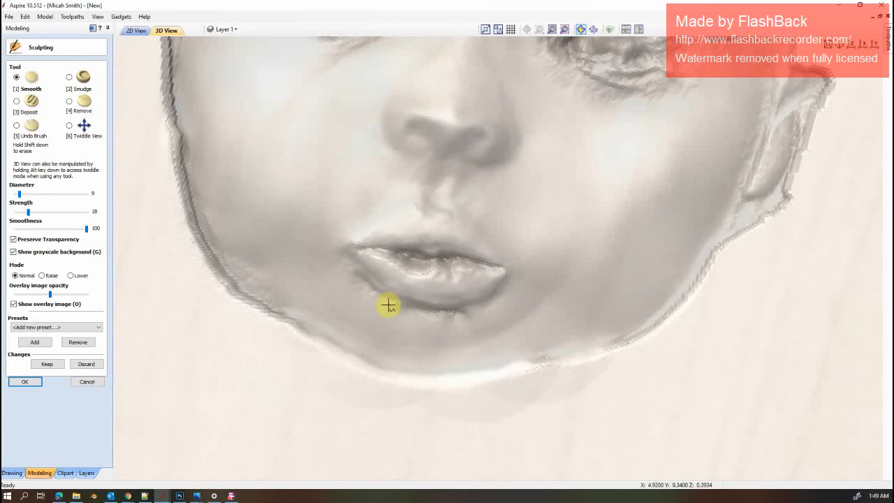
scroll(399, 329, up, 5)
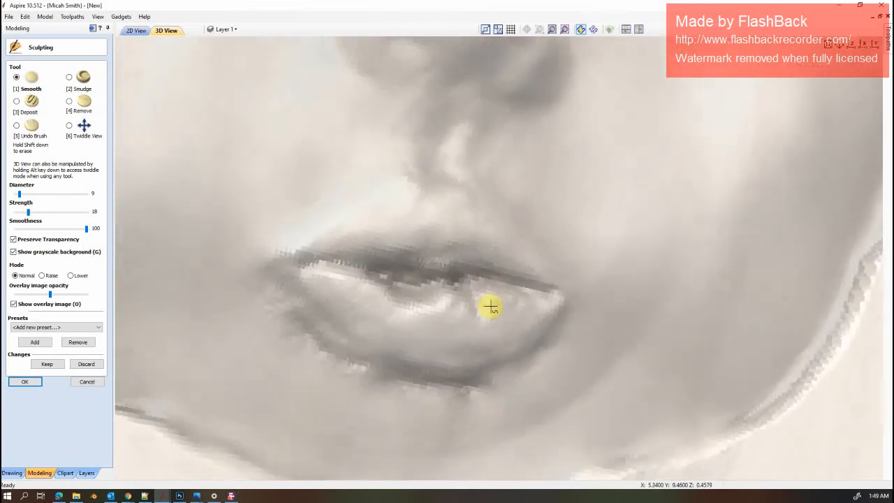
mouse_move(494, 295)
mouse_down()
mouse_move(326, 273)
mouse_move(325, 252)
mouse_move(431, 304)
mouse_move(481, 300)
mouse_move(363, 272)
mouse_move(358, 248)
mouse_move(443, 265)
mouse_move(382, 261)
mouse_move(491, 261)
mouse_move(557, 275)
mouse_move(464, 272)
mouse_move(480, 273)
mouse_move(439, 255)
mouse_move(389, 268)
mouse_move(359, 245)
mouse_move(314, 240)
mouse_move(409, 315)
mouse_move(421, 291)
mouse_move(394, 282)
mouse_move(511, 300)
mouse_move(548, 294)
mouse_move(532, 281)
mouse_up()
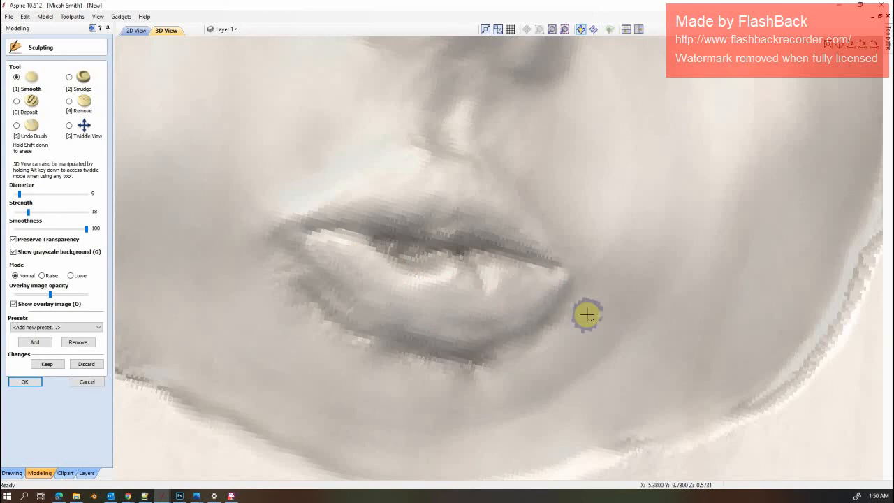
Examine the forehead, eyes and bridge of the nose on the relief from several angles
scroll(564, 316, down, 10)
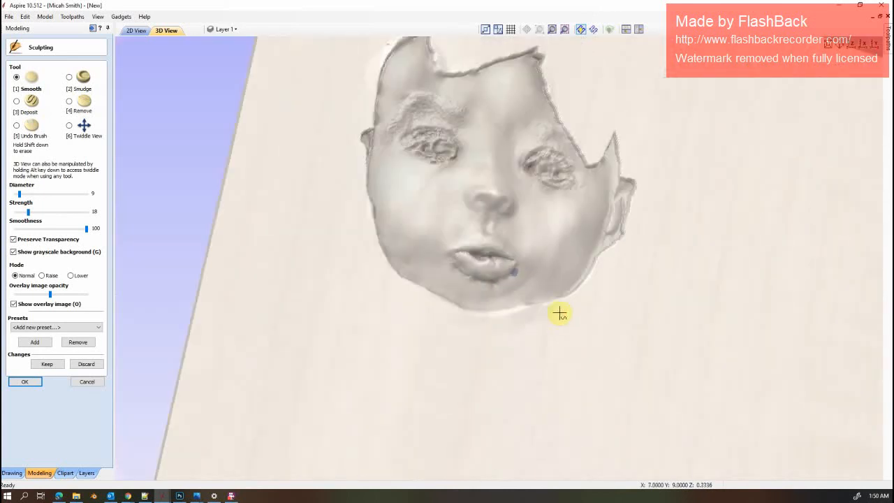
middle_drag(481, 139, 507, 255)
mouse_move(507, 256)
alt+mouse_down()
mouse_move(501, 237)
mouse_move(501, 259)
alt+mouse_up()
scroll(503, 263, up, 5)
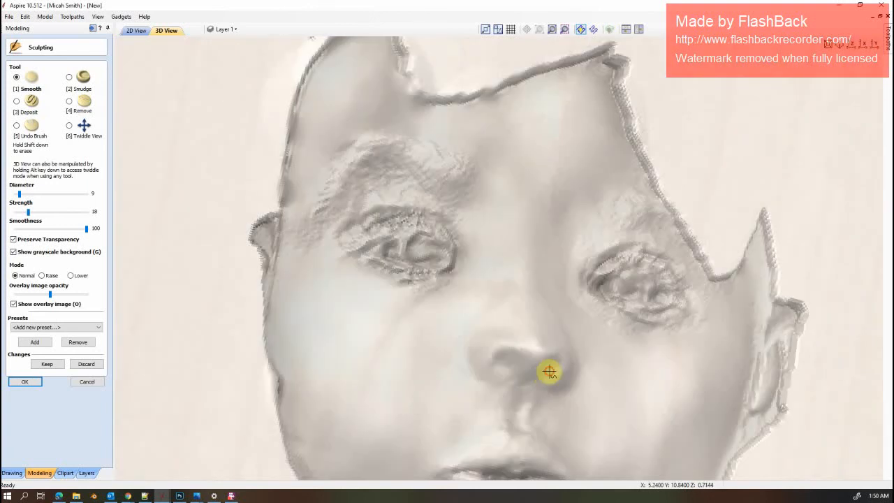
scroll(545, 370, down, 2)
alt+drag(610, 339, 645, 331)
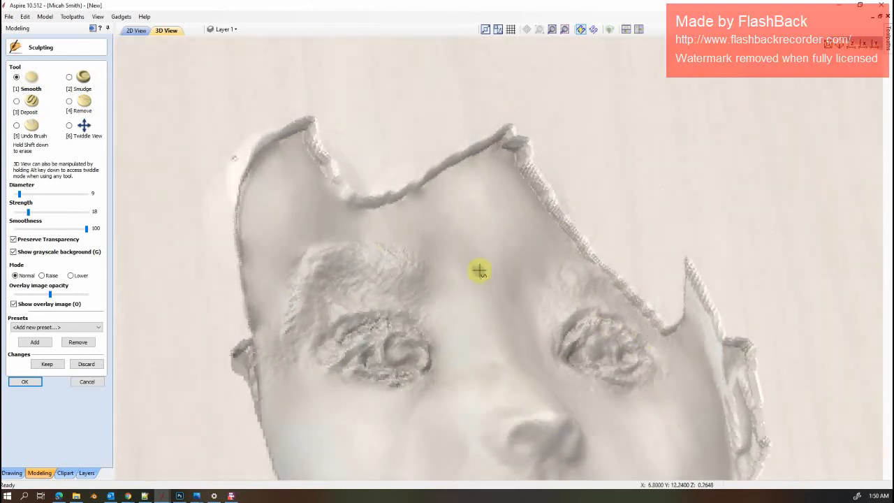
middle_drag(481, 381, 507, 293)
scroll(475, 303, up, 8)
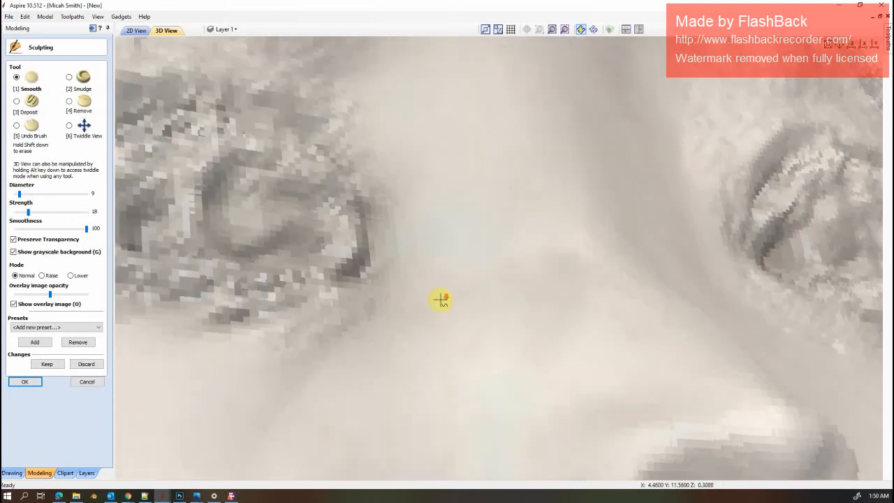
scroll(440, 302, down, 5)
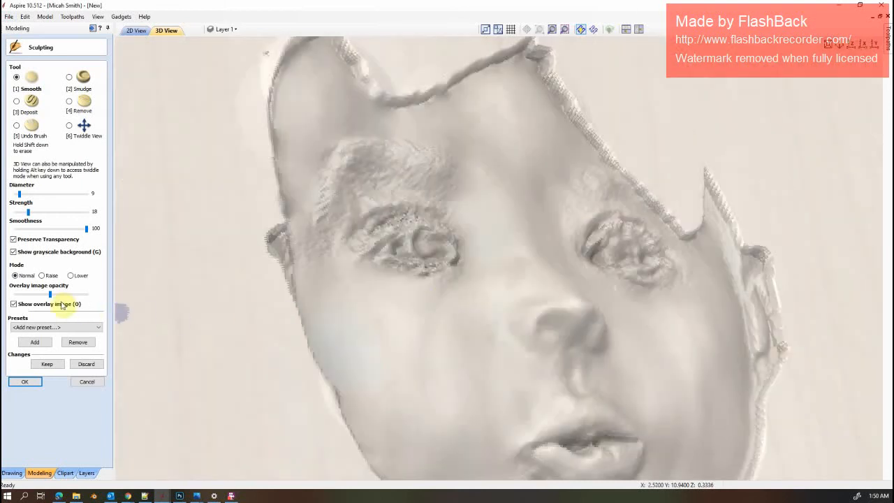
Lower the overlay image opacity slightly and build up the left-hand eyeball with Deposit at diameter 9 and strength 100
mouse_move(48, 294)
mouse_down()
mouse_move(112, 304)
mouse_move(51, 315)
mouse_up()
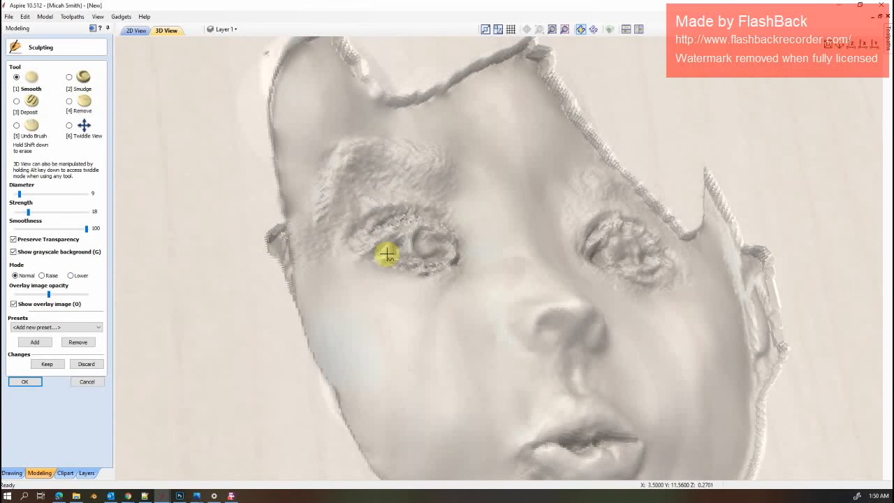
scroll(399, 214, up, 3)
middle_drag(381, 249, 573, 234)
scroll(480, 246, down, 3)
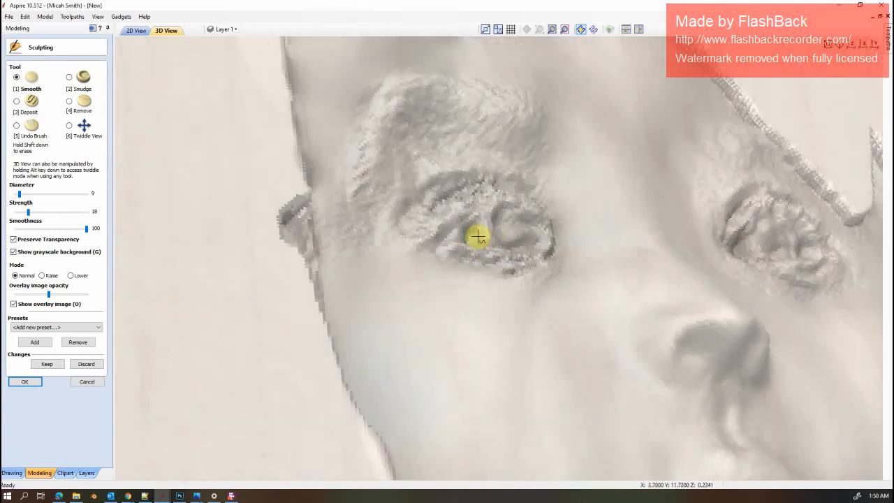
alt+drag(442, 230, 431, 238)
alt+drag(436, 334, 424, 348)
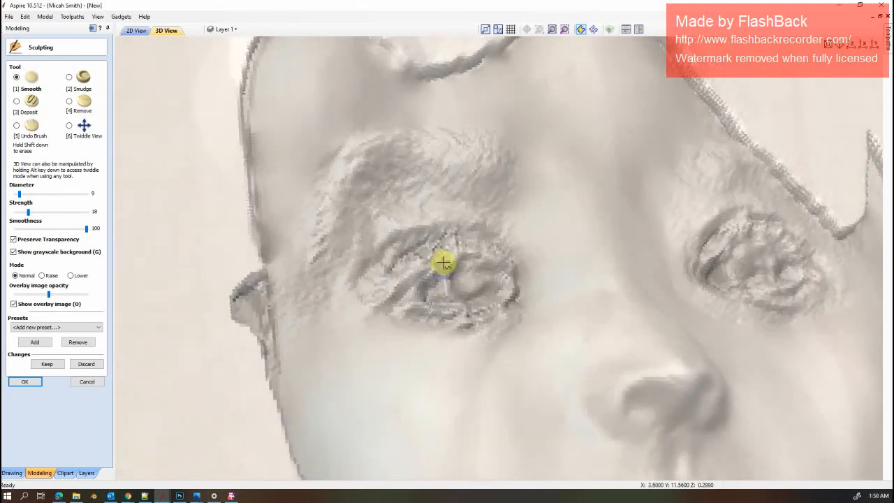
click(16, 103)
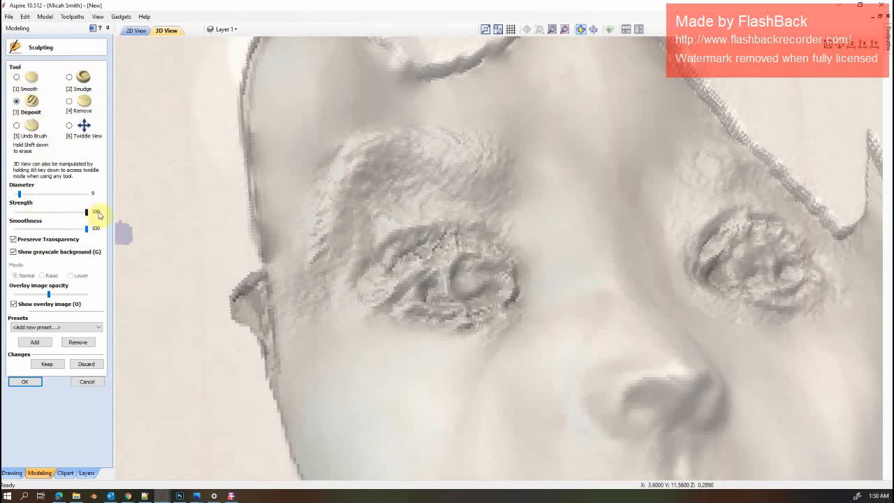
mouse_move(452, 272)
mouse_down()
mouse_move(414, 285)
mouse_move(455, 277)
mouse_move(463, 266)
mouse_move(437, 262)
mouse_up()
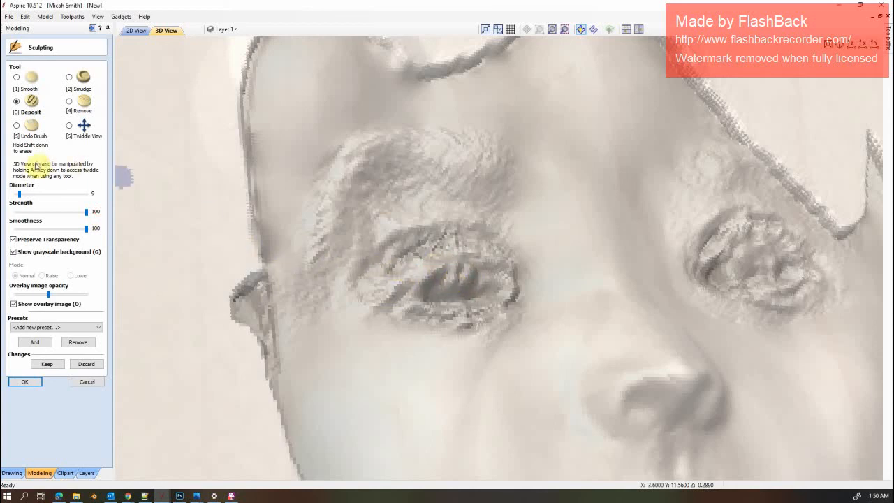
Smooth the built-up left-hand eyeball with brush diameters of 9 and 13, raising the strength from 18 to 100
click(16, 78)
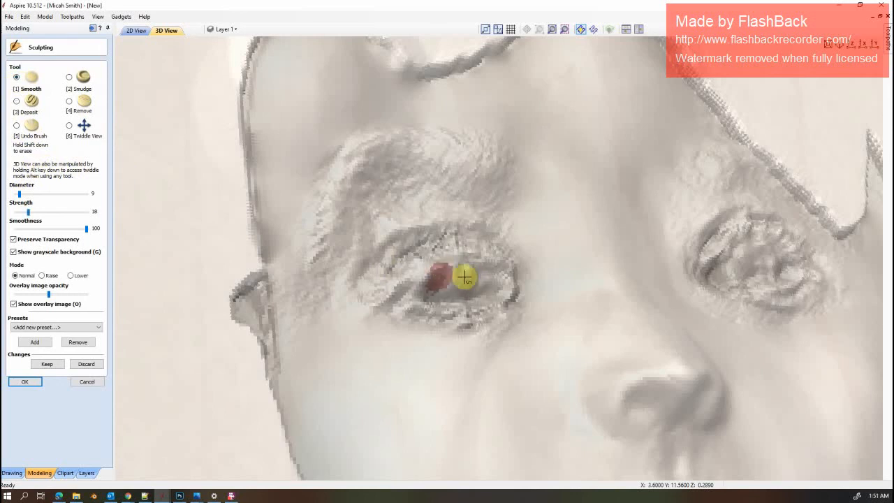
drag(441, 282, 476, 281)
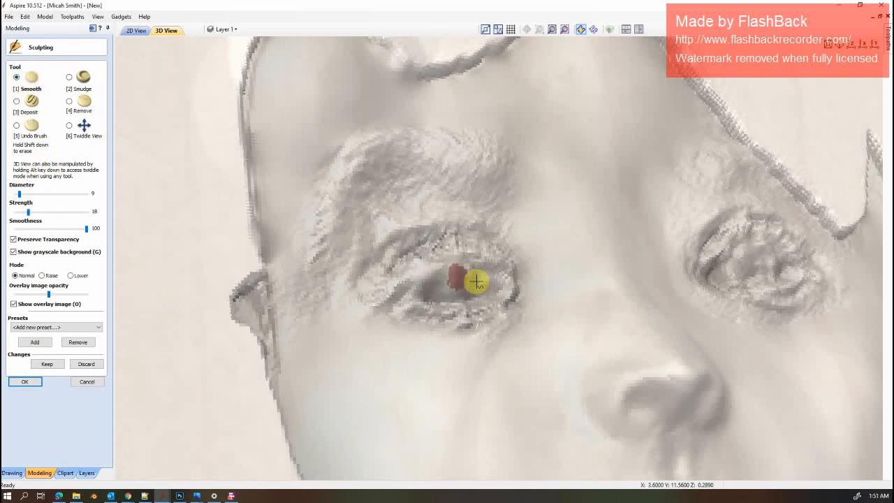
mouse_move(441, 253)
mouse_down()
mouse_move(457, 266)
mouse_move(449, 300)
mouse_move(501, 297)
mouse_move(418, 313)
mouse_up()
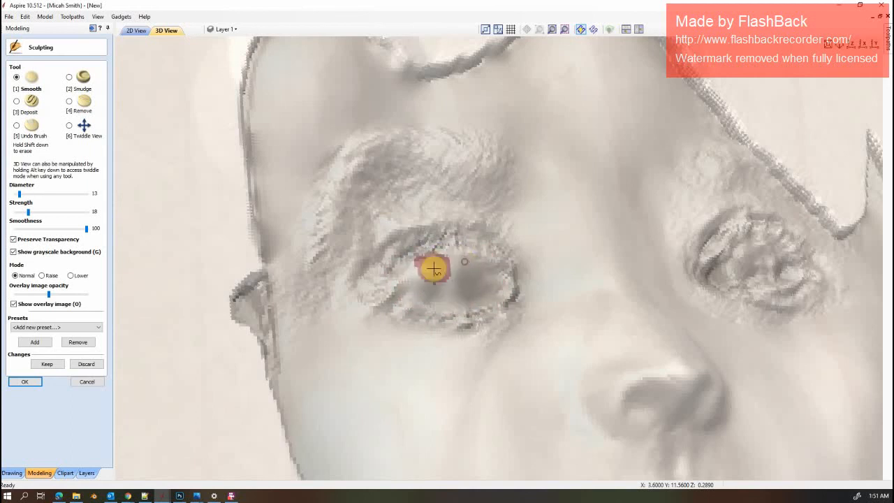
mouse_move(428, 283)
mouse_down()
mouse_move(398, 290)
mouse_move(479, 300)
mouse_move(493, 283)
mouse_move(489, 265)
mouse_move(433, 265)
mouse_move(417, 281)
mouse_move(445, 287)
mouse_move(416, 286)
mouse_move(473, 278)
mouse_move(440, 278)
mouse_move(437, 292)
mouse_up()
scroll(451, 269, up, 2)
scroll(440, 287, down, 3)
alt+drag(523, 281, 519, 324)
mouse_move(457, 314)
mouse_down()
mouse_move(485, 324)
mouse_move(479, 313)
mouse_move(451, 320)
mouse_move(487, 320)
mouse_move(488, 306)
mouse_up()
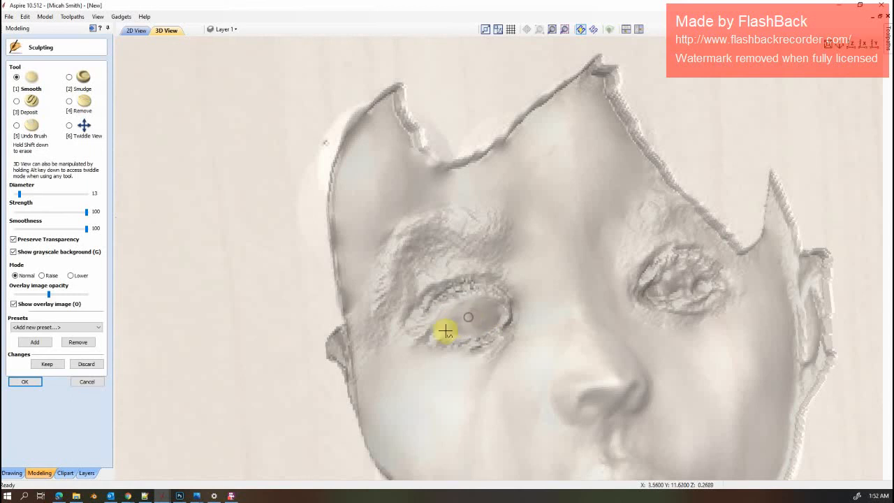
Carve into the left-hand eyeball with Remove at diameter 13 and strength 100, and blend the marks with Smooth
scroll(445, 332, up, 4)
scroll(563, 343, up, 2)
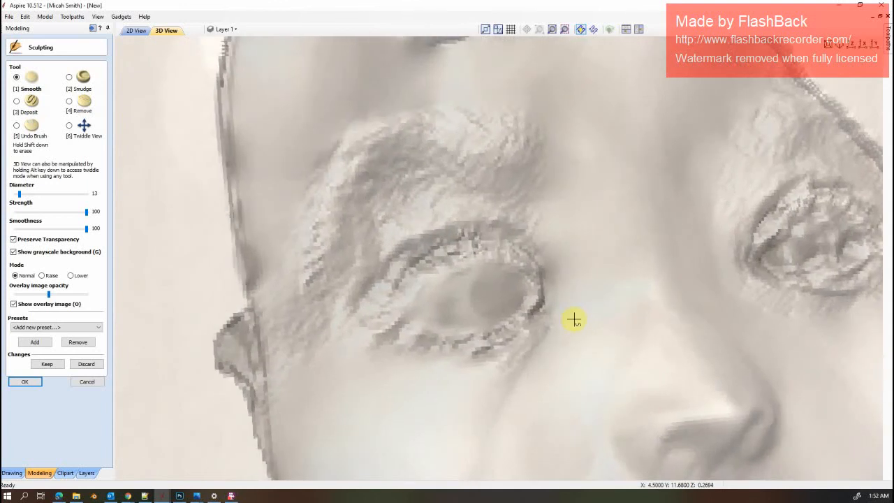
mouse_move(584, 312)
alt+mouse_down()
mouse_move(646, 217)
mouse_move(685, 202)
mouse_move(566, 248)
mouse_move(568, 270)
alt+mouse_up()
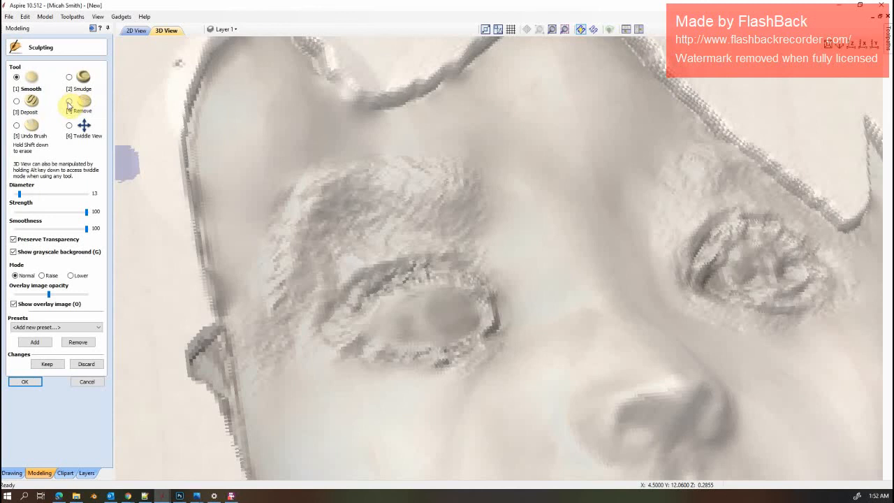
click(69, 102)
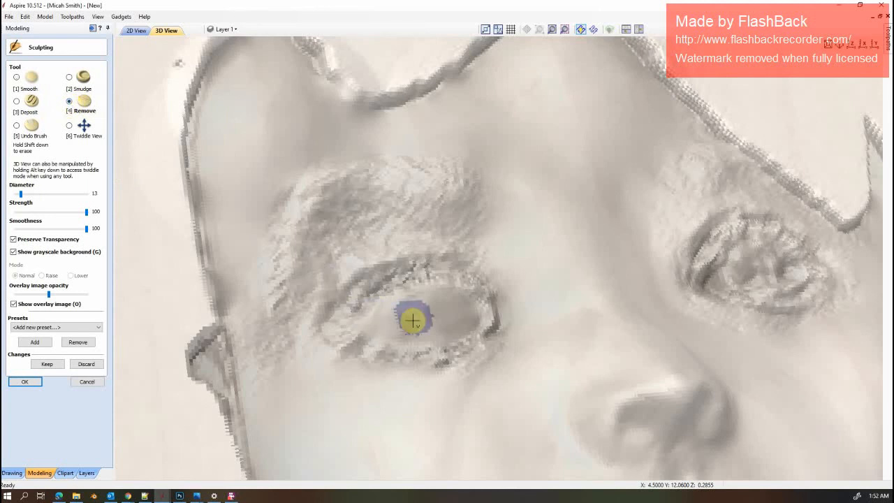
mouse_move(413, 321)
mouse_down()
mouse_move(399, 322)
mouse_move(411, 319)
mouse_up()
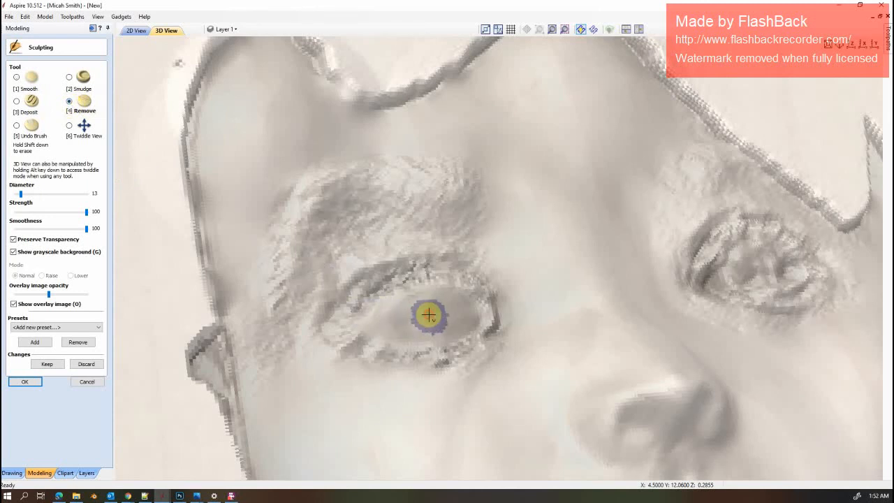
mouse_move(461, 312)
mouse_down()
mouse_move(447, 303)
mouse_move(410, 307)
mouse_move(405, 324)
mouse_move(433, 327)
mouse_up()
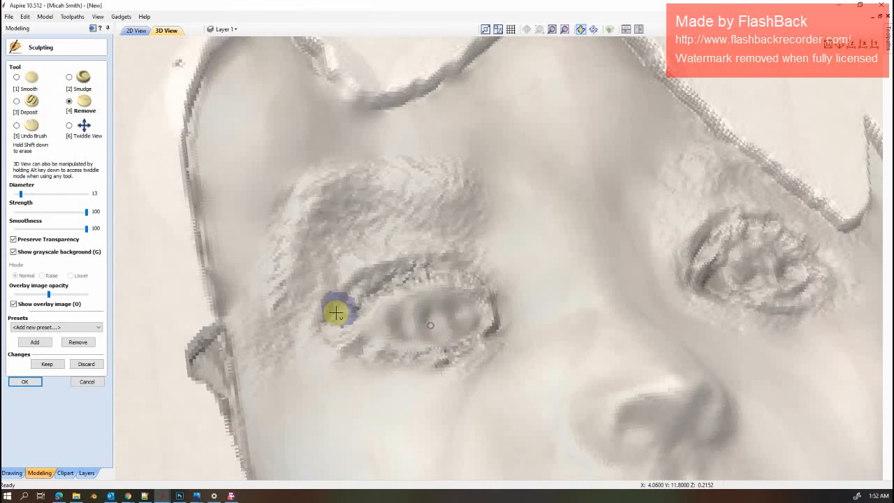
click(16, 78)
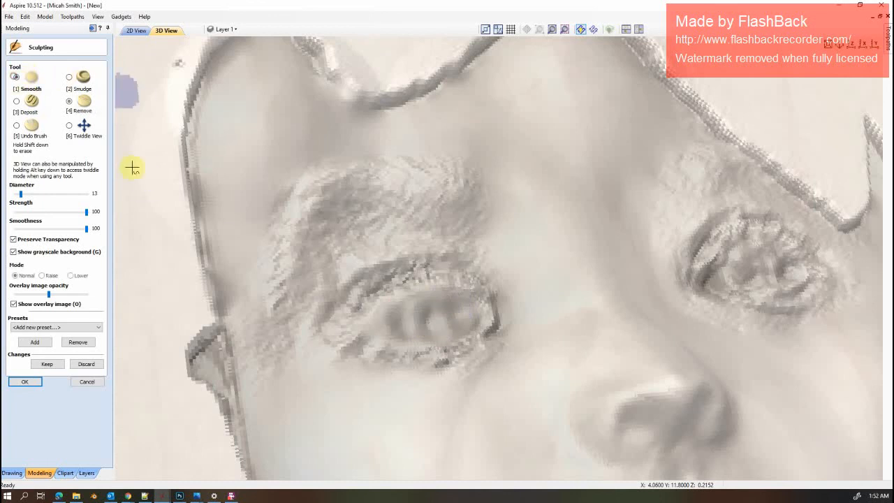
mouse_move(420, 335)
mouse_down()
mouse_move(449, 314)
mouse_move(379, 331)
mouse_move(428, 329)
mouse_move(457, 315)
mouse_move(434, 312)
mouse_move(415, 329)
mouse_move(394, 326)
mouse_move(459, 313)
mouse_move(385, 321)
mouse_move(447, 319)
mouse_move(437, 312)
mouse_move(415, 319)
mouse_move(432, 329)
mouse_up()
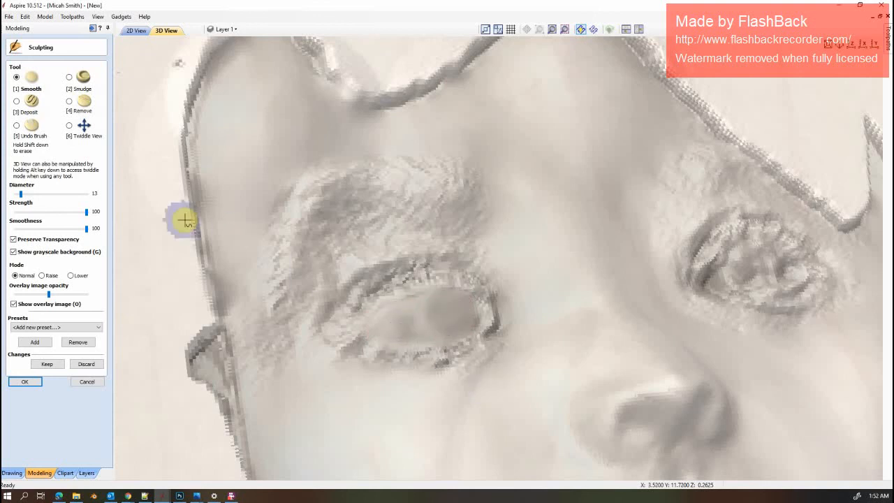
Select the Deposit brush and bring up the reference baby photo in Photos to compare the eye shape
click(17, 105)
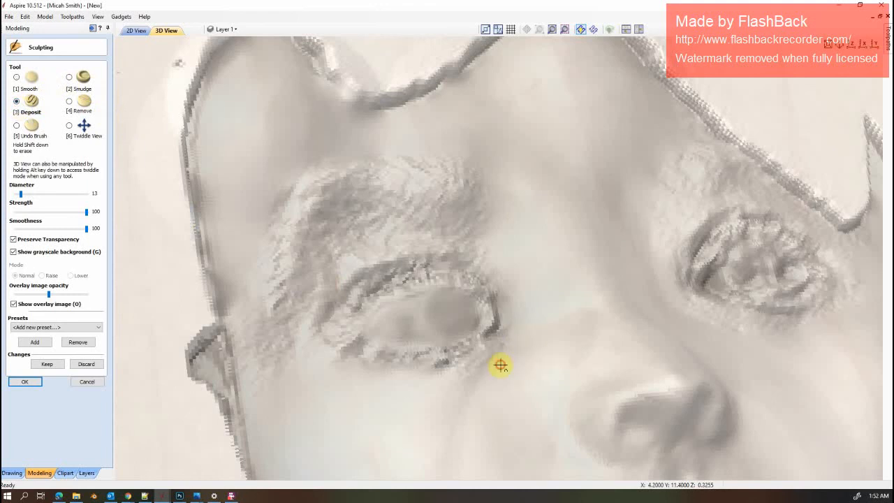
mouse_move(561, 311)
alt+mouse_down()
mouse_move(613, 265)
mouse_move(443, 323)
mouse_move(422, 341)
mouse_move(419, 378)
alt+mouse_up()
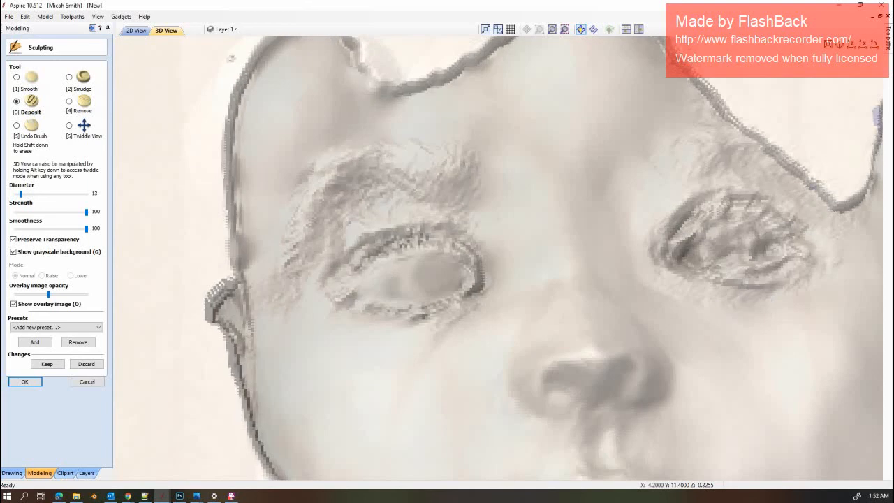
click(893, 74)
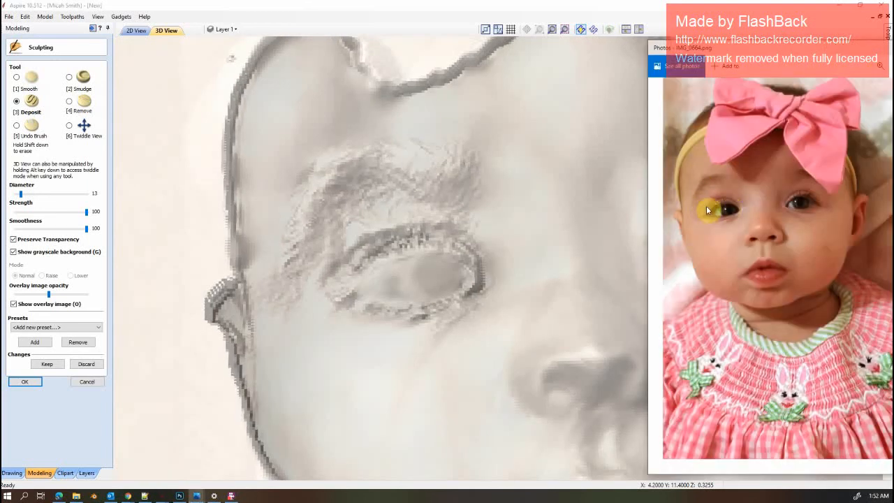
Raise the iris of the left-hand eye with the Deposit brush at diameter 17 and strength 100
scroll(433, 281, up, 2)
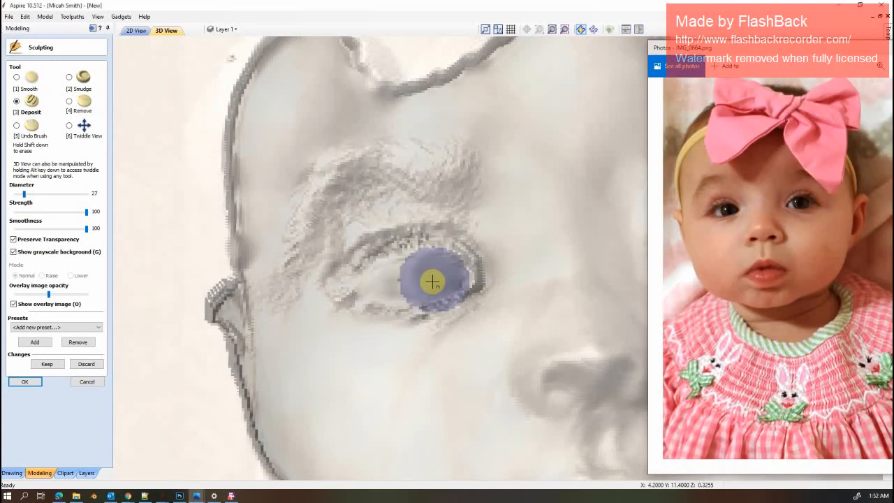
scroll(432, 281, down, 1)
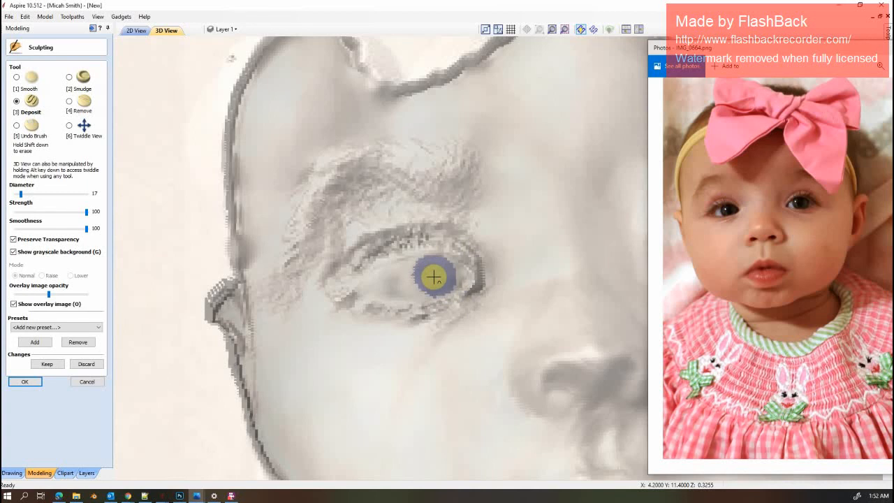
click(434, 277)
click(434, 278)
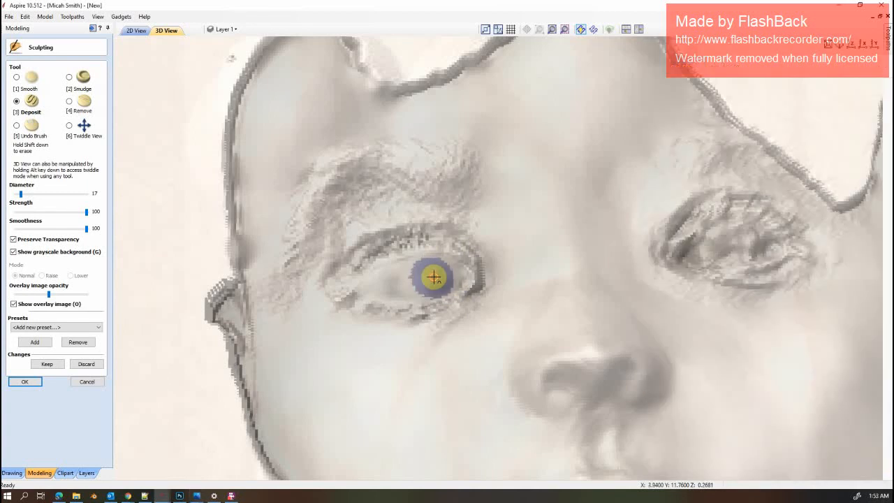
click(434, 278)
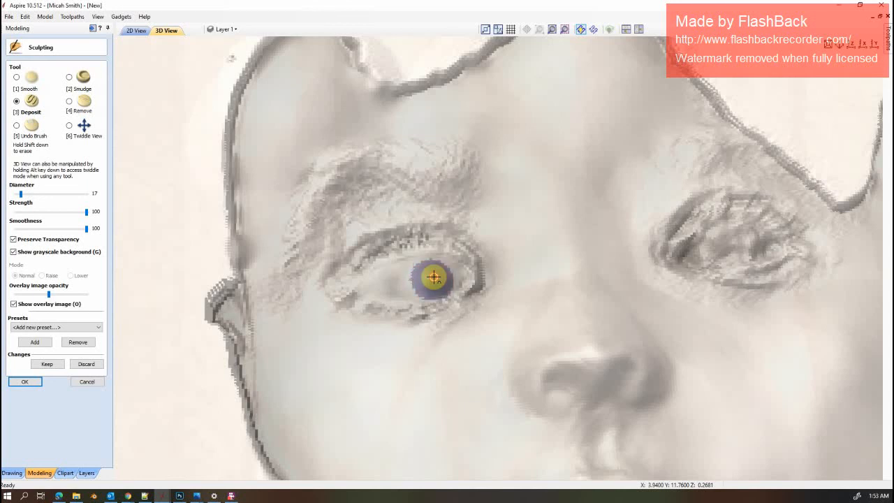
click(434, 278)
click(433, 277)
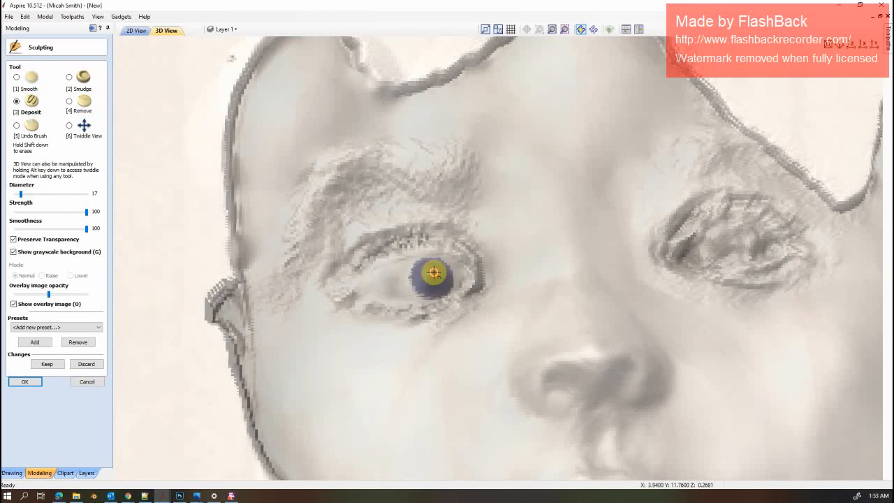
click(434, 272)
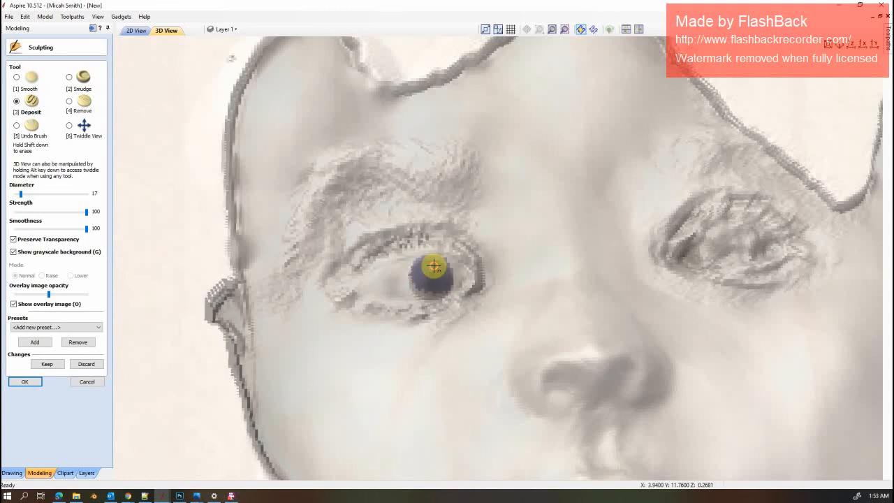
click(434, 265)
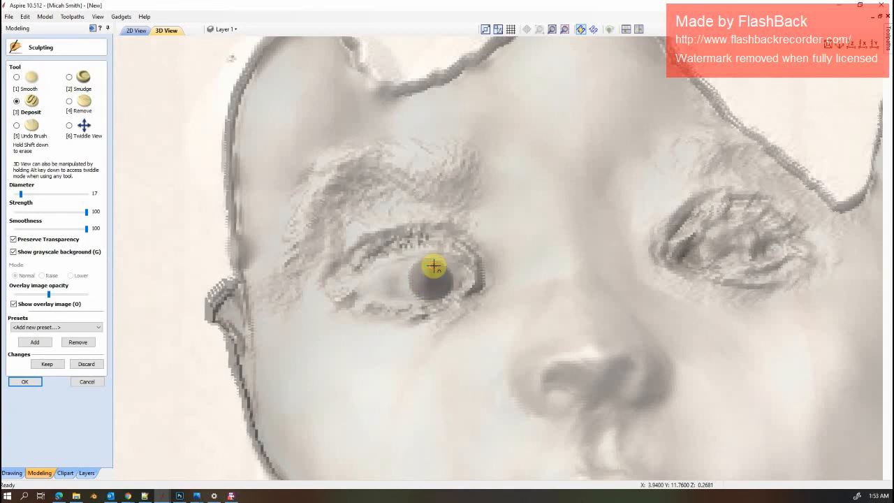
Round off the raised iris of the left-hand eye with Smooth at diameter 17 and strength 100
alt+drag(552, 353, 606, 294)
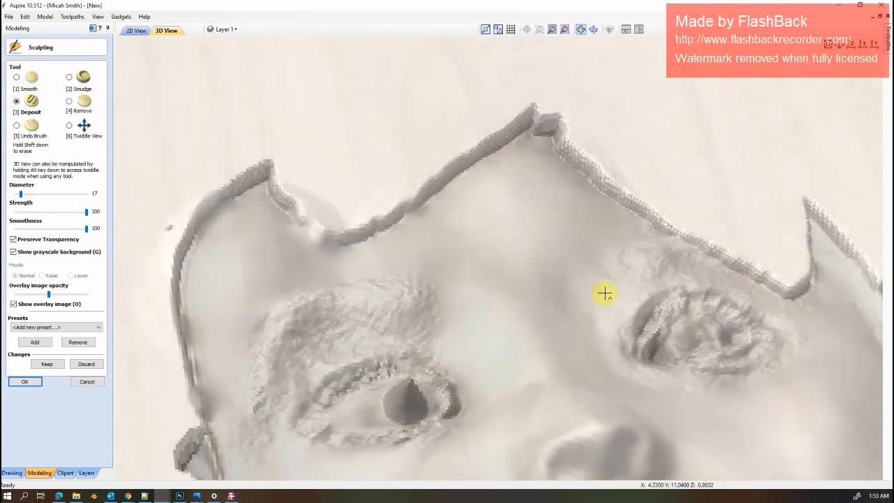
alt+drag(639, 399, 585, 362)
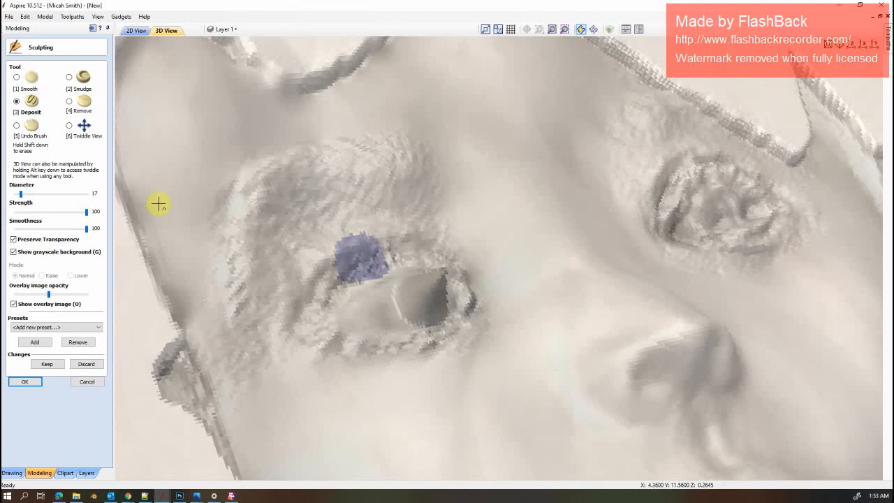
click(16, 78)
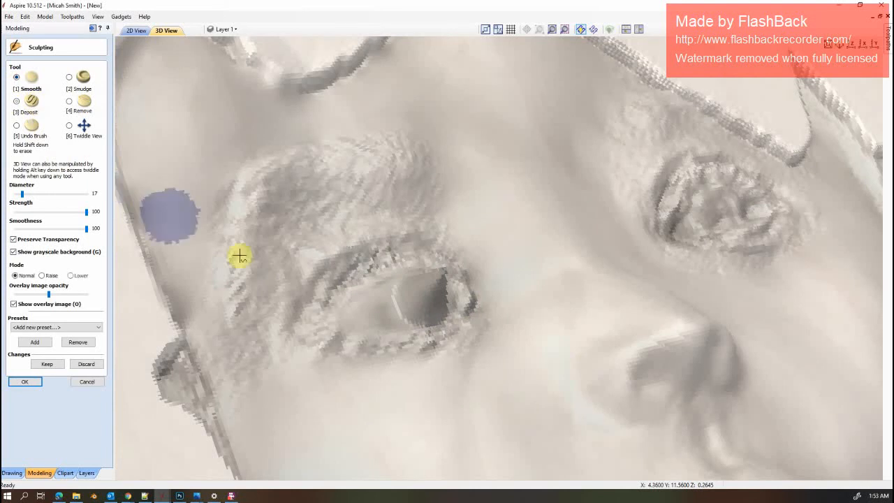
mouse_move(455, 300)
mouse_down()
mouse_move(440, 279)
mouse_move(426, 286)
mouse_move(473, 309)
mouse_move(441, 291)
mouse_move(413, 291)
mouse_move(529, 352)
mouse_move(595, 303)
mouse_up()
scroll(545, 303, down, 3)
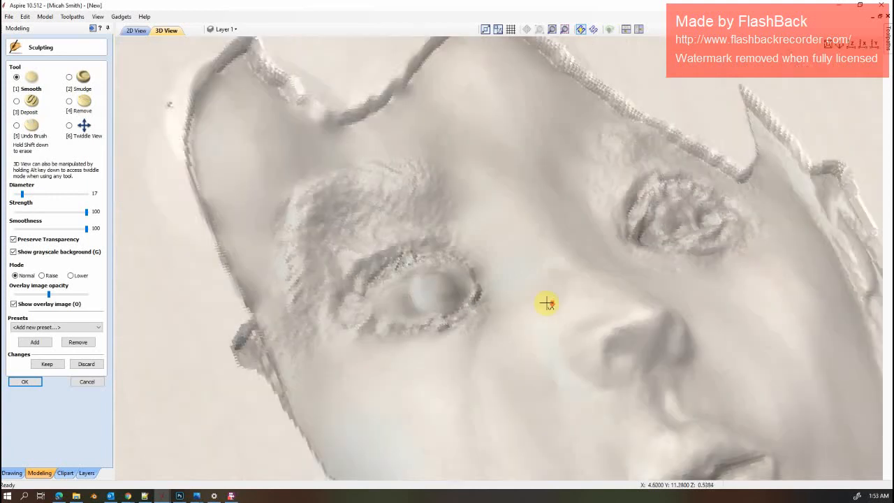
Smooth the skin between the left-hand eyebrow and eye at diameter 11 and strength 100, and bring up the reference photo for comparison
mouse_move(622, 330)
alt+mouse_down()
mouse_move(555, 361)
mouse_move(531, 396)
mouse_move(582, 353)
mouse_move(605, 359)
mouse_move(545, 333)
alt+mouse_up()
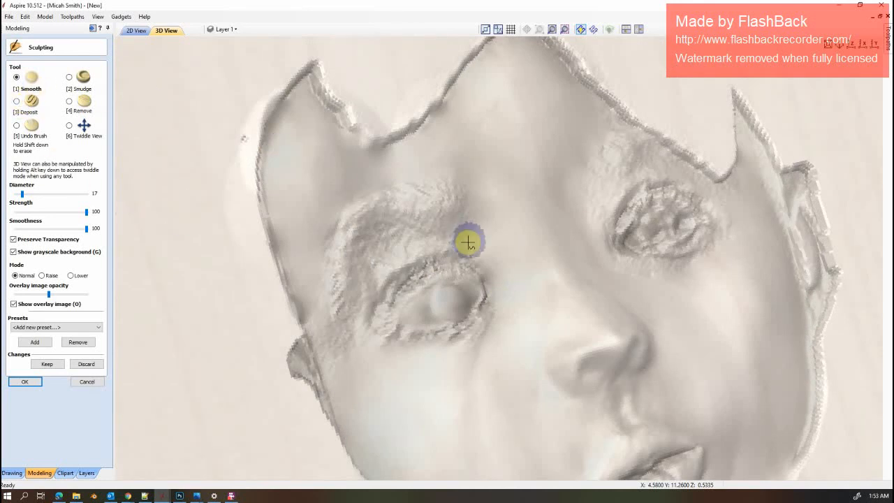
scroll(468, 239, down, 3)
mouse_move(470, 240)
mouse_down()
mouse_move(398, 253)
mouse_move(363, 292)
mouse_move(349, 342)
mouse_move(356, 303)
mouse_move(401, 256)
mouse_move(475, 250)
mouse_move(461, 244)
mouse_move(382, 265)
mouse_move(343, 368)
mouse_up()
click(892, 288)
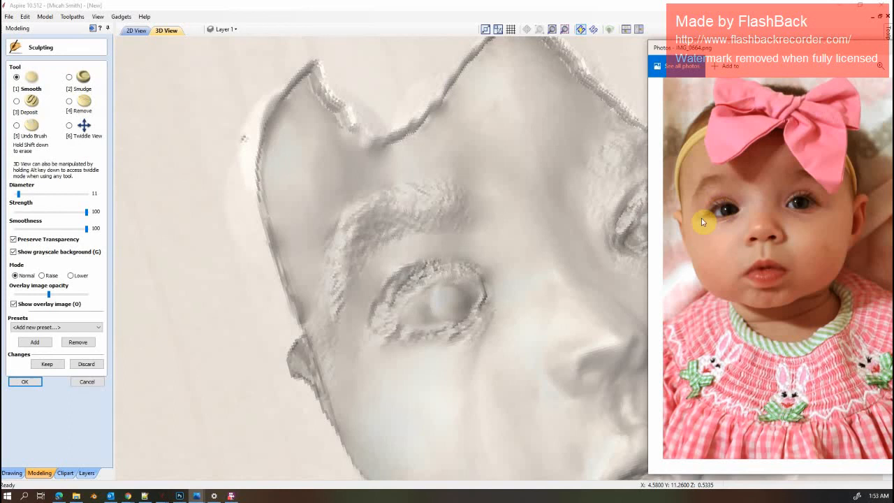
Carve a thin crease along the upper lid and outer corner of the left-hand eyeball with Remove at diameter 3 and strength 100
scroll(401, 296, up, 4)
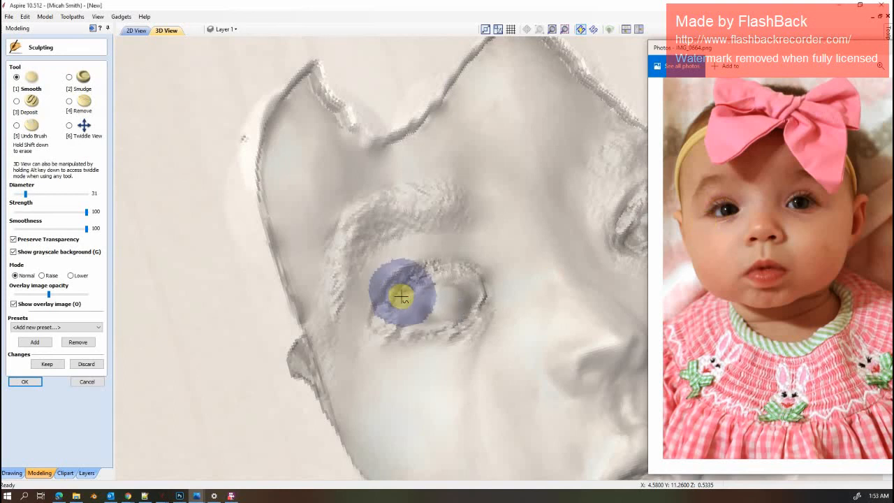
scroll(407, 299, up, 3)
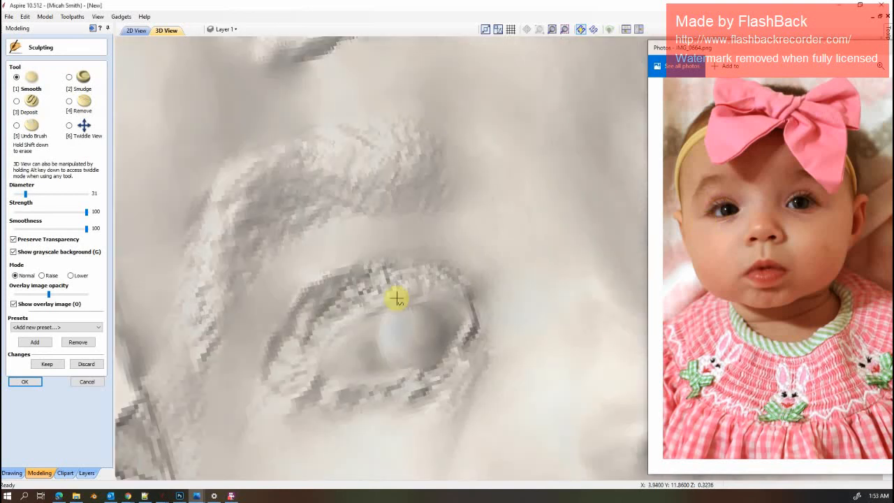
click(69, 102)
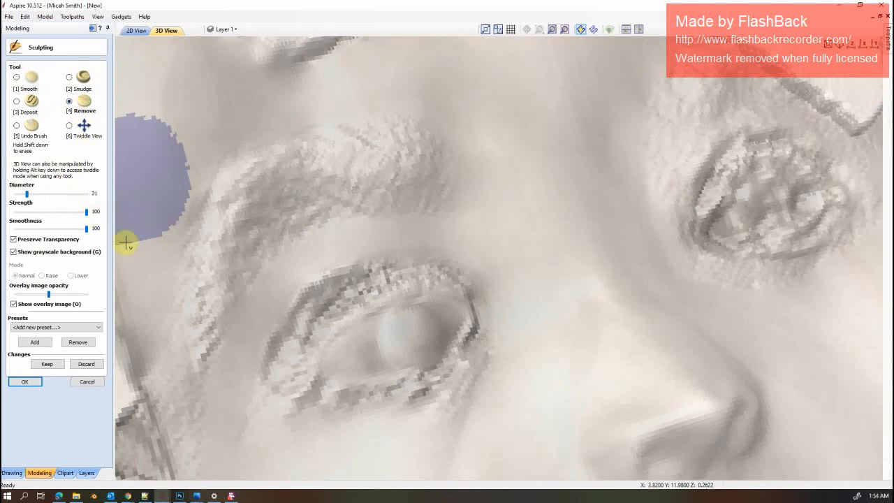
scroll(261, 274, down, 2)
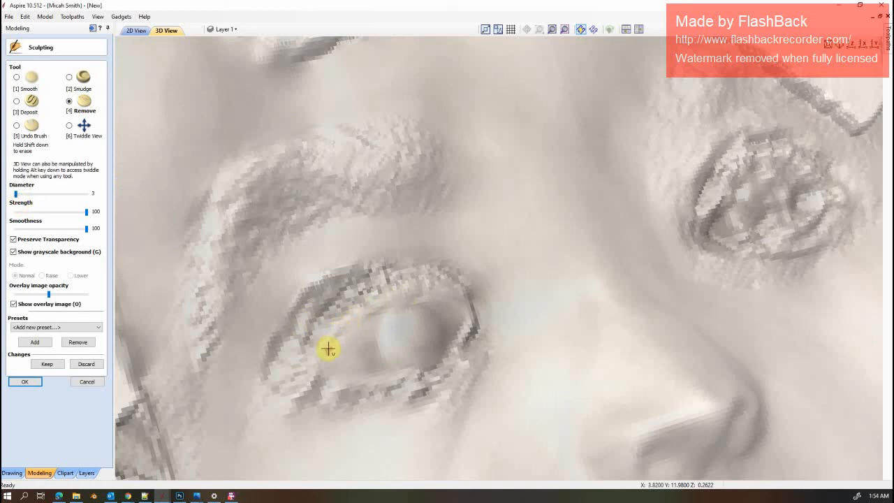
mouse_move(320, 369)
mouse_down()
mouse_move(384, 382)
mouse_move(417, 375)
mouse_move(444, 356)
mouse_move(465, 307)
mouse_move(449, 296)
mouse_move(387, 305)
mouse_up()
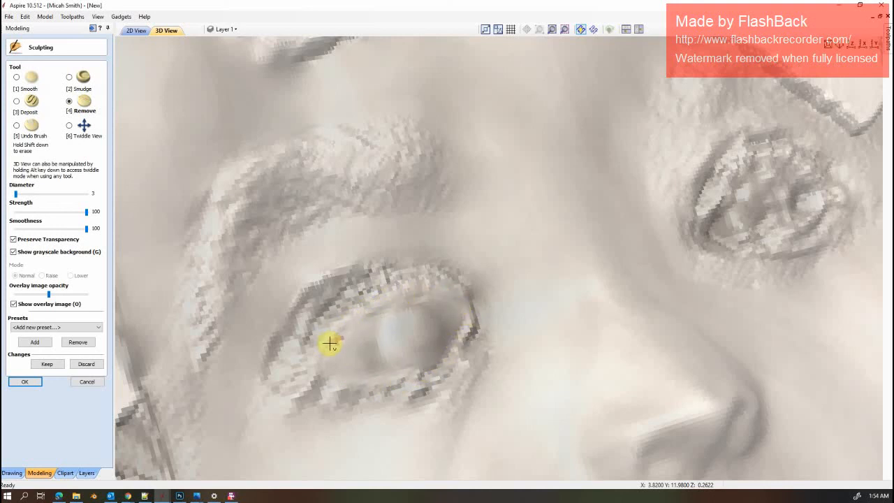
mouse_move(321, 373)
mouse_down()
mouse_move(437, 363)
mouse_move(461, 328)
mouse_move(451, 299)
mouse_move(413, 295)
mouse_move(372, 315)
mouse_up()
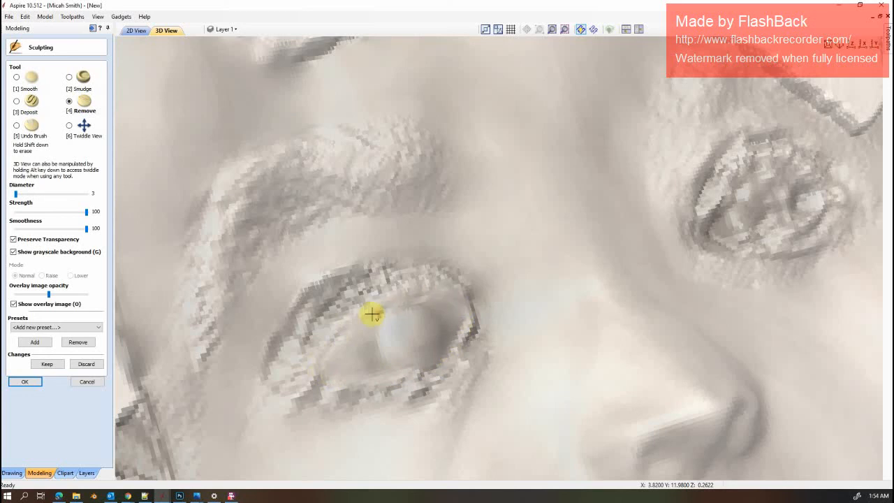
mouse_move(323, 363)
mouse_down()
mouse_move(359, 379)
mouse_move(419, 365)
mouse_move(455, 333)
mouse_move(455, 305)
mouse_move(407, 300)
mouse_move(350, 329)
mouse_move(326, 363)
mouse_move(379, 379)
mouse_move(422, 368)
mouse_move(455, 331)
mouse_move(453, 305)
mouse_move(416, 301)
mouse_up()
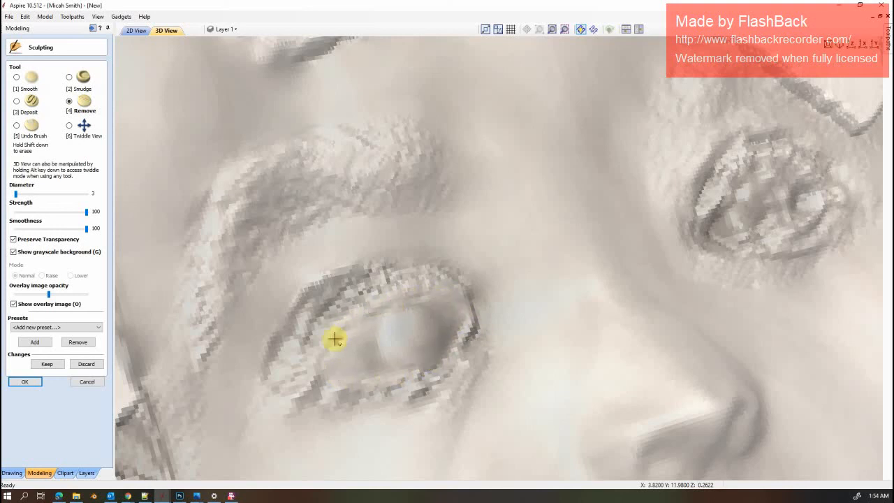
mouse_move(325, 365)
mouse_down()
mouse_move(373, 373)
mouse_move(452, 341)
mouse_move(456, 315)
mouse_move(436, 300)
mouse_move(387, 307)
mouse_up()
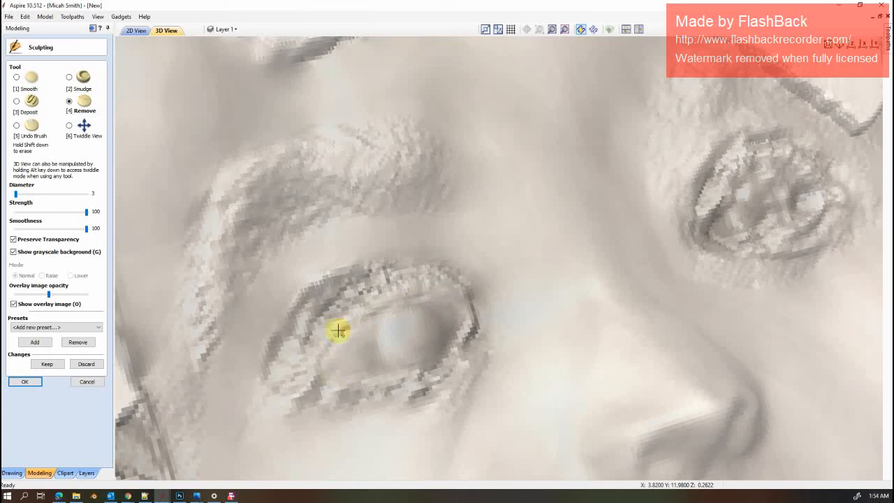
drag(320, 365, 346, 375)
Blend the carved lid edge of the left-hand eye with Smooth at diameter 3 and strength 7
scroll(468, 228, down, 5)
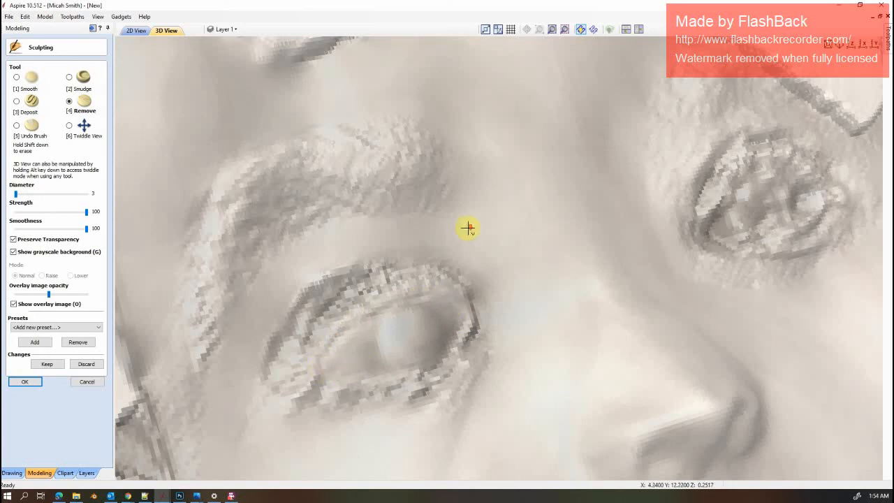
scroll(671, 285, up, 2)
scroll(668, 285, down, 2)
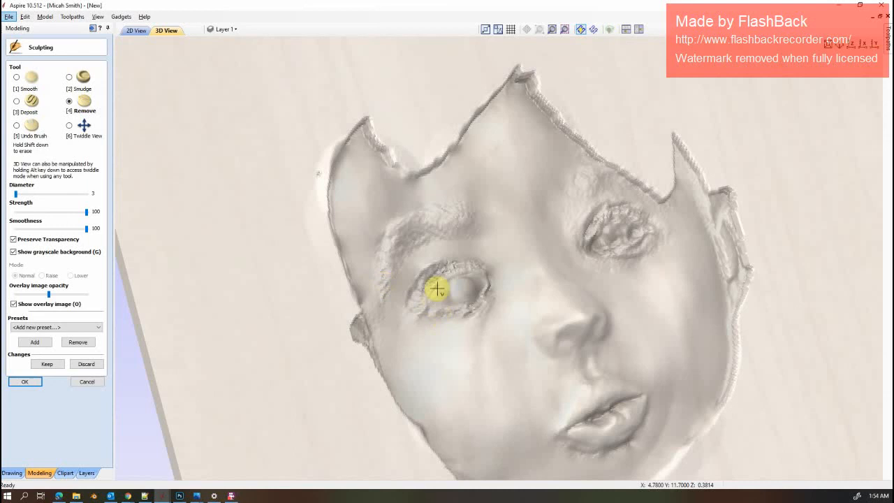
scroll(409, 293, up, 5)
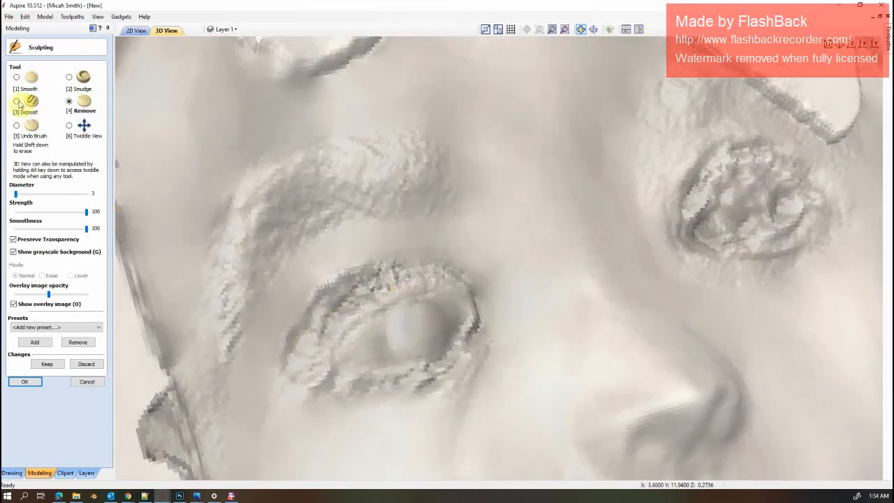
click(16, 77)
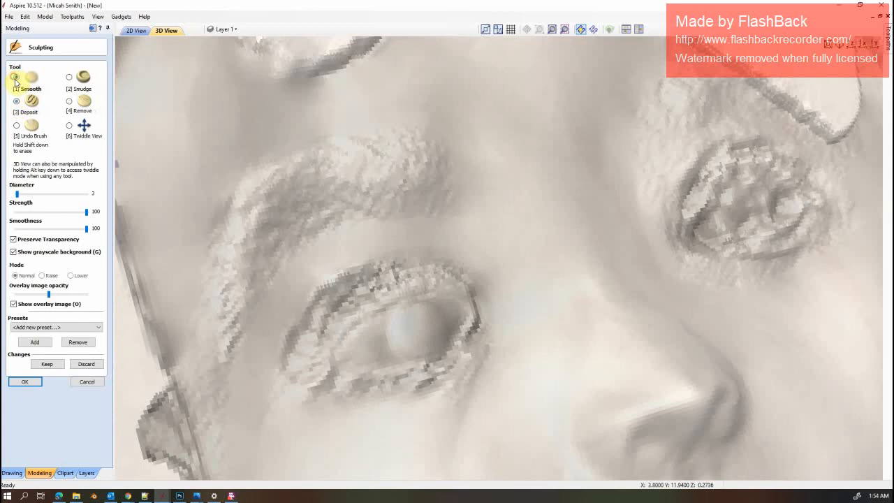
drag(86, 213, 26, 221)
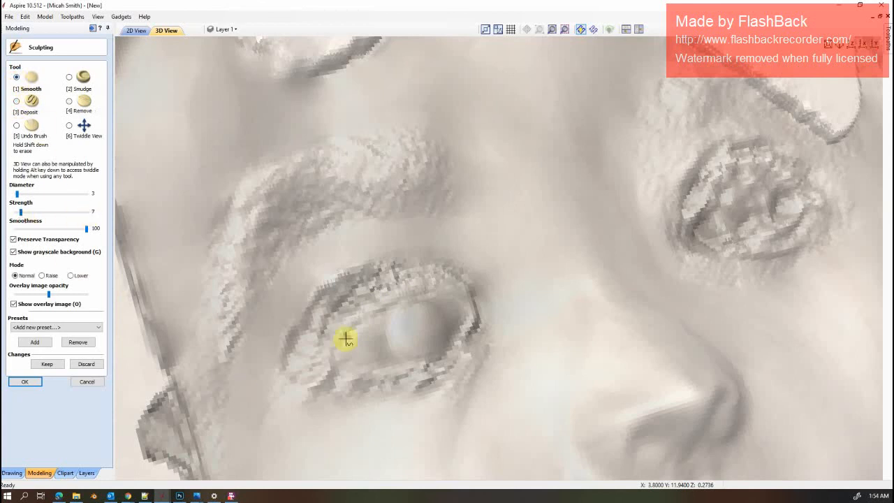
mouse_move(346, 339)
mouse_down()
mouse_move(357, 368)
mouse_move(402, 369)
mouse_move(443, 353)
mouse_move(464, 325)
mouse_move(459, 305)
mouse_move(431, 297)
mouse_move(379, 304)
mouse_move(343, 326)
mouse_move(401, 300)
mouse_move(452, 320)
mouse_move(427, 359)
mouse_move(351, 303)
mouse_move(323, 315)
mouse_move(315, 338)
mouse_move(354, 289)
mouse_move(309, 343)
mouse_move(366, 283)
mouse_move(299, 335)
mouse_move(298, 324)
mouse_move(326, 295)
mouse_move(323, 308)
mouse_move(403, 264)
mouse_move(322, 301)
mouse_move(328, 294)
mouse_move(302, 342)
mouse_move(304, 329)
mouse_move(303, 358)
mouse_move(311, 333)
mouse_move(302, 342)
mouse_up()
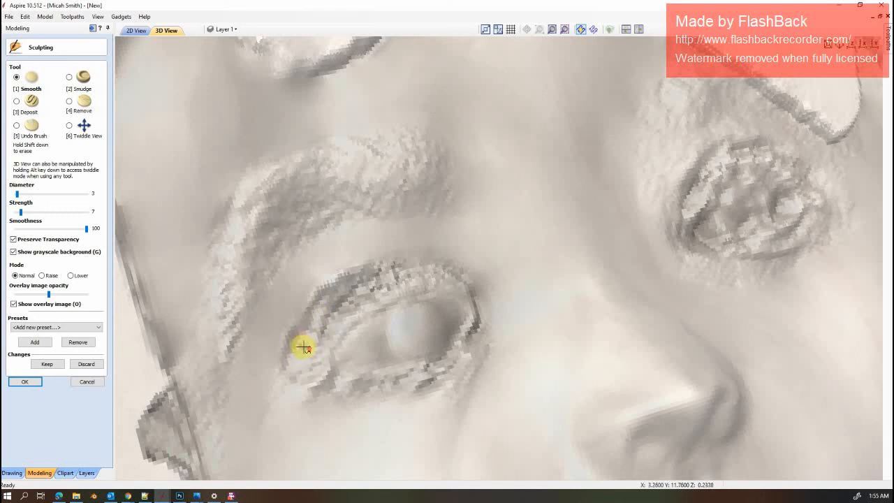
Smooth the outer corner and lid of the left-hand eye at strength 7, enlarging the brush to diameter 17 and reducing it to 3
scroll(304, 347, up, 5)
scroll(303, 345, down, 3)
scroll(303, 343, up, 2)
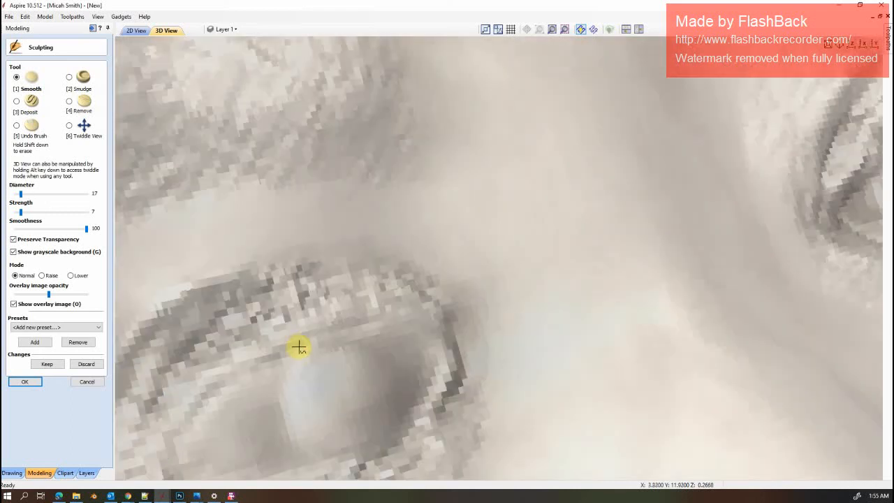
scroll(533, 254, up, 4)
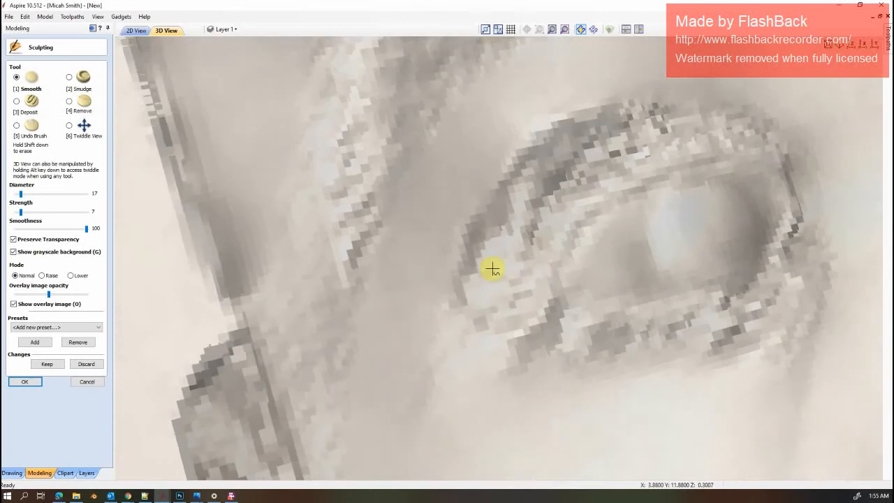
middle_drag(493, 268, 425, 285)
scroll(327, 291, down, 3)
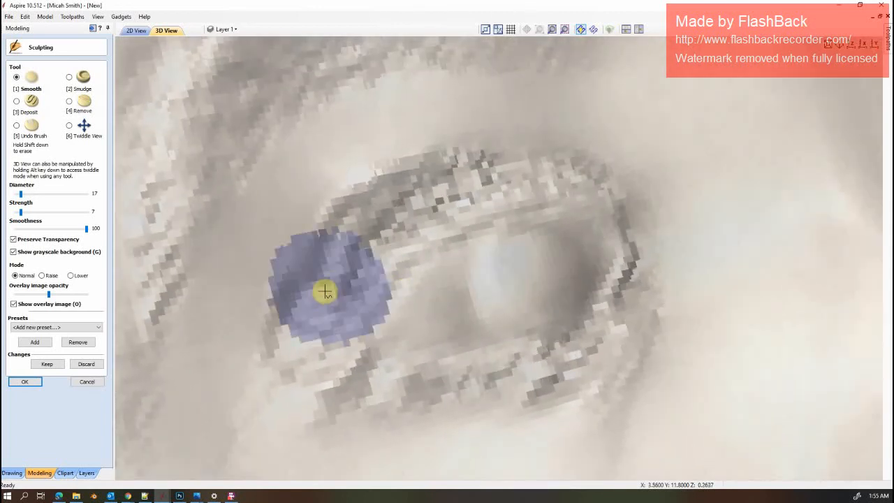
mouse_move(322, 292)
mouse_down()
mouse_move(334, 247)
mouse_move(295, 306)
mouse_move(307, 302)
mouse_move(307, 318)
mouse_up()
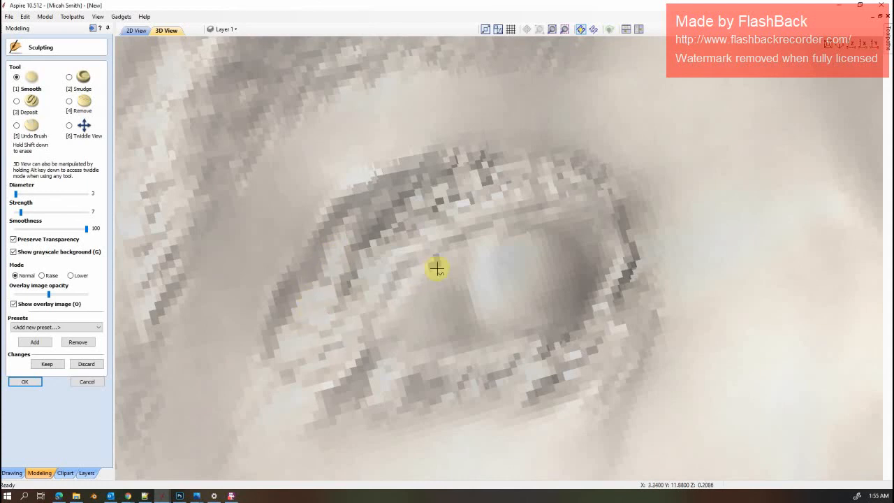
Inspect the whole face relief from different angles and compare both eyes with the reference baby photo
scroll(497, 327, down, 5)
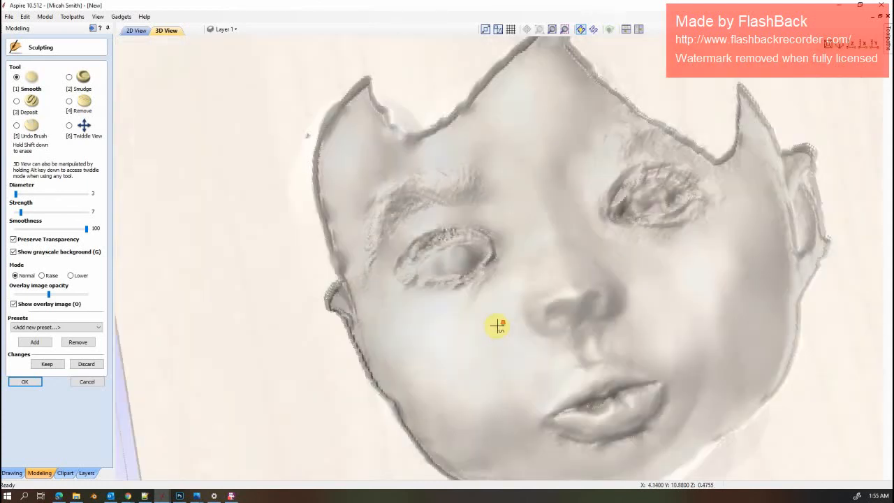
alt+drag(548, 284, 571, 322)
alt+drag(601, 273, 513, 289)
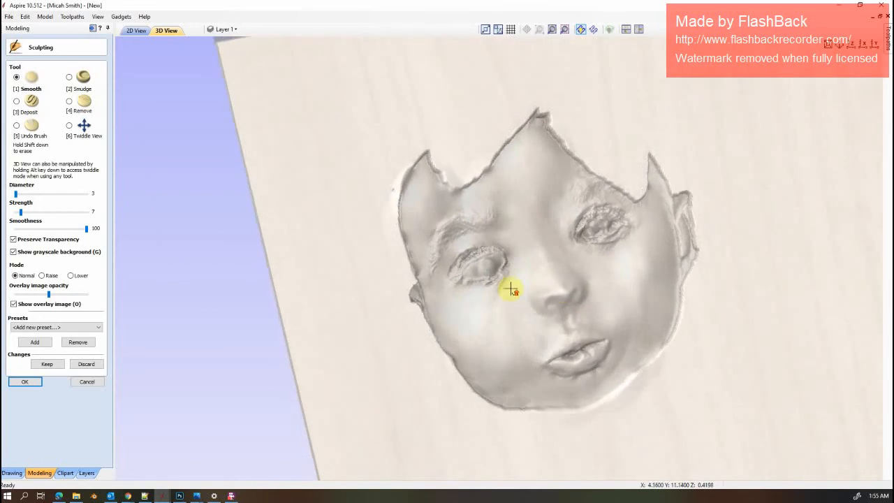
scroll(507, 307, up, 2)
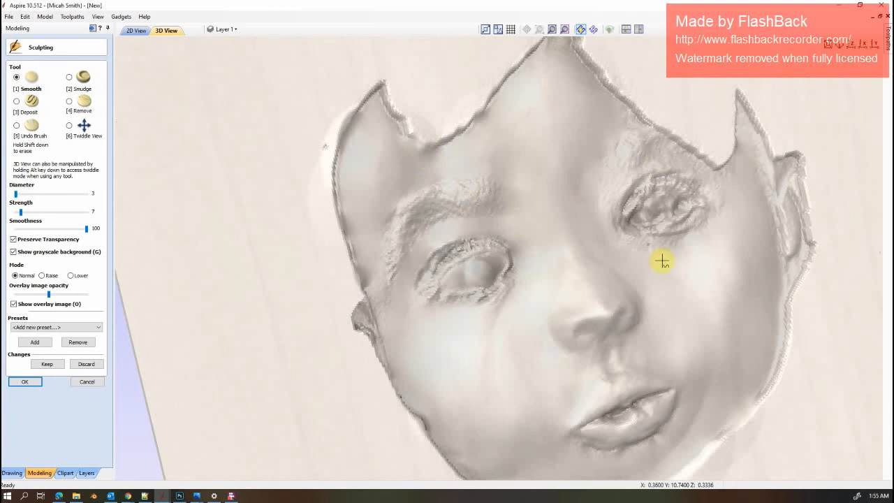
key(alt+Tab)
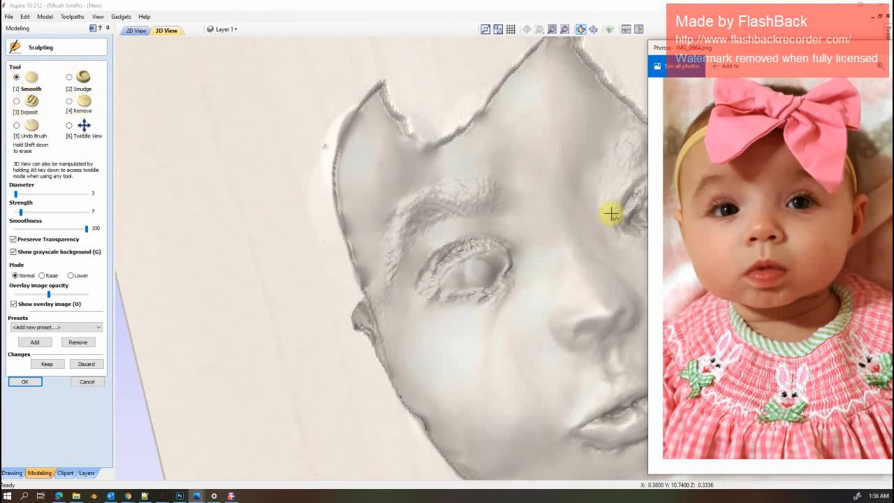
click(287, 246)
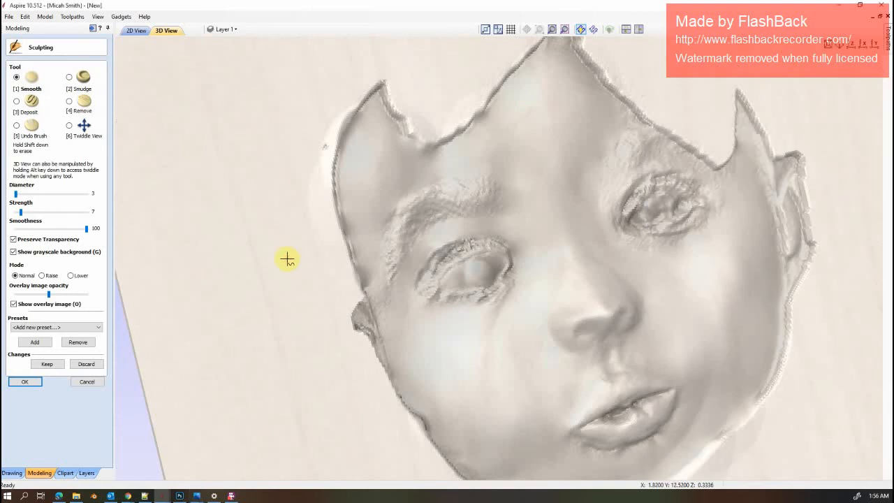